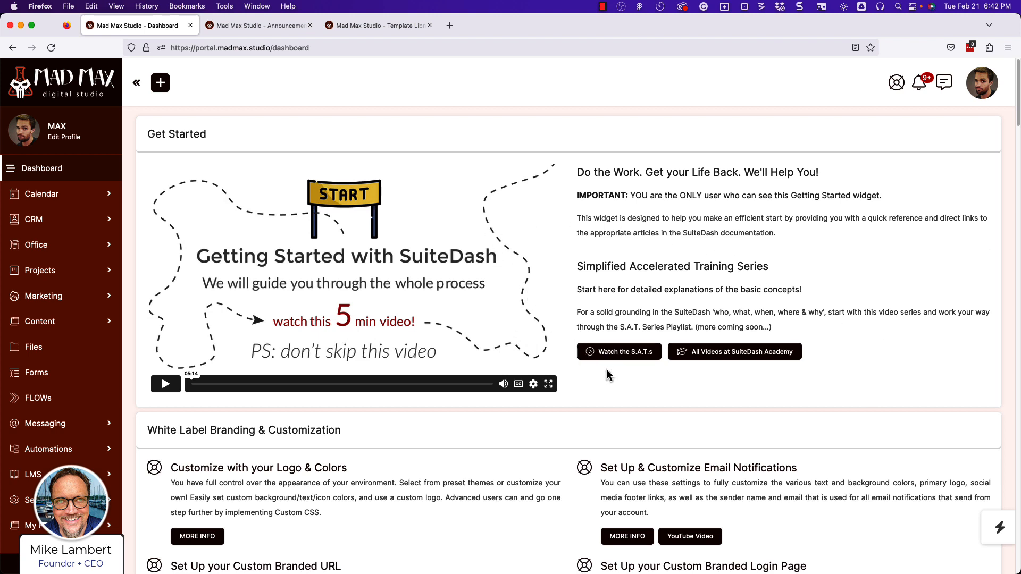
Collapse the dashboard's help sections from CRM > Managing your Contacts through File Sharing & Exchange.
{"action": "scroll", "coordinate": [533, 419], "scroll_direction": "down", "scroll_amount": 6}
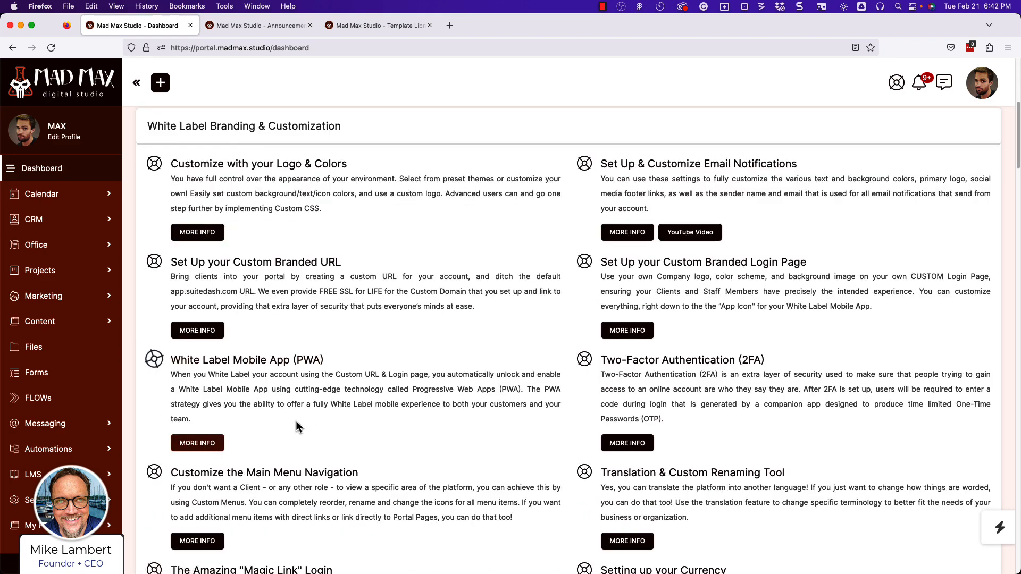
{"action": "scroll", "coordinate": [296, 420], "scroll_direction": "down", "scroll_amount": 5}
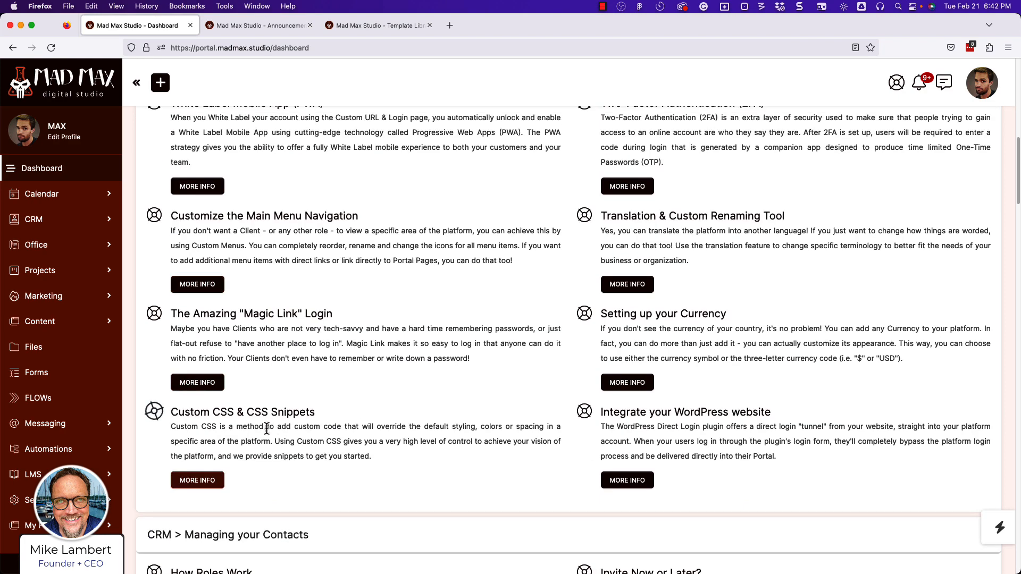
{"action": "scroll", "coordinate": [246, 397], "scroll_direction": "down", "scroll_amount": 1}
{"action": "scroll", "coordinate": [245, 396], "scroll_direction": "down", "scroll_amount": 4}
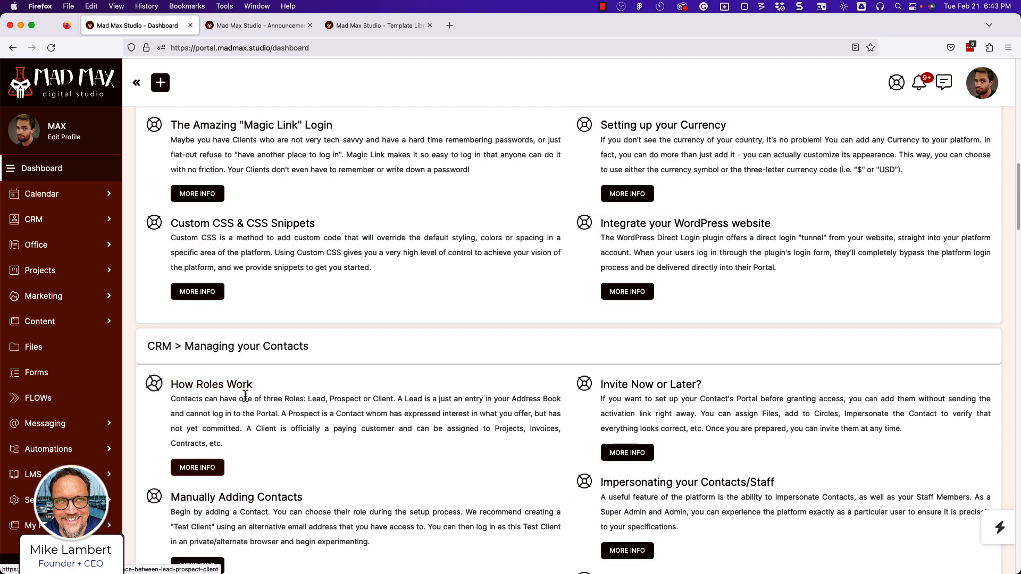
{"action": "scroll", "coordinate": [243, 374], "scroll_direction": "down", "scroll_amount": 1}
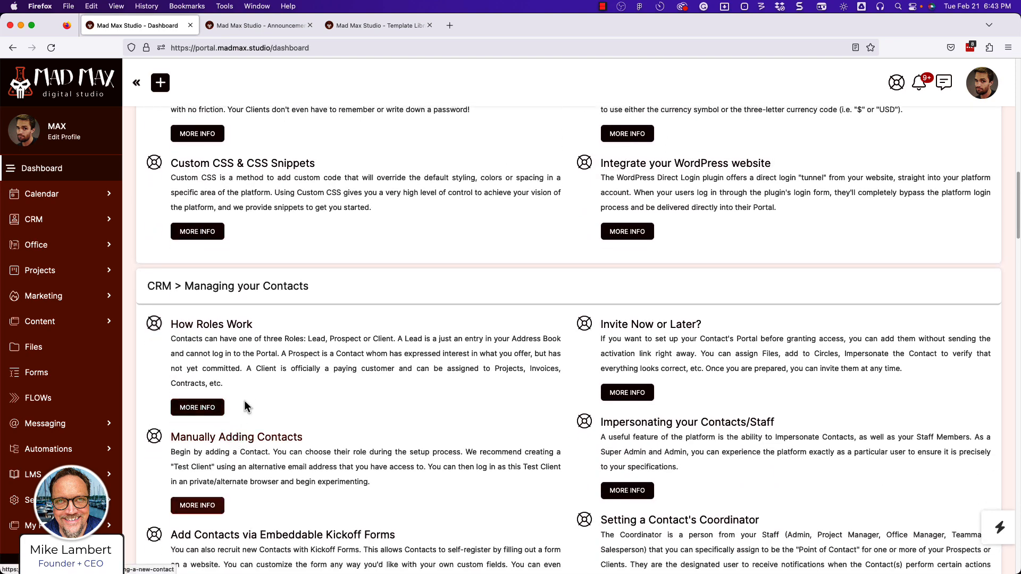
{"action": "left_click", "coordinate": [267, 300]}
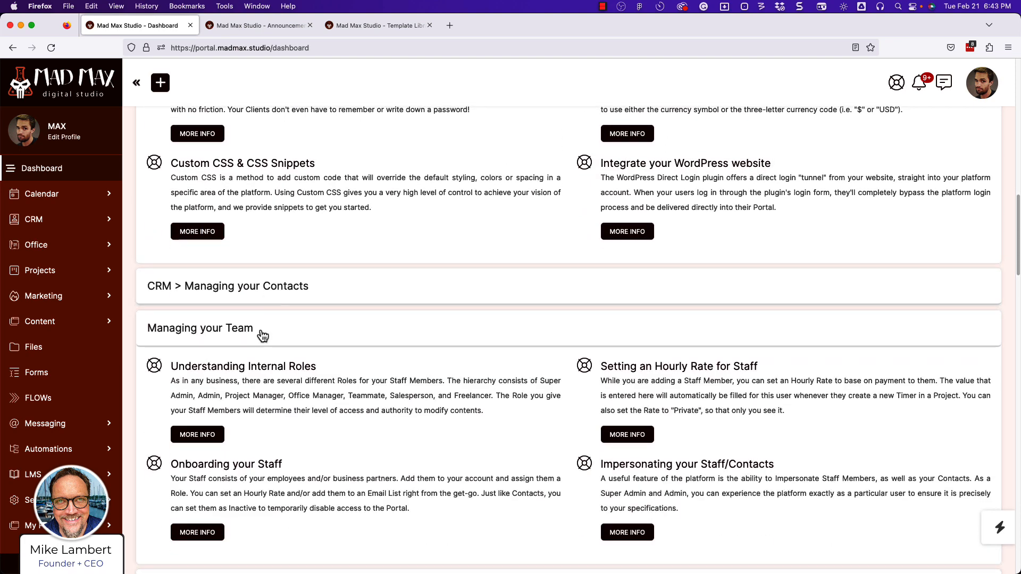
{"action": "left_click", "coordinate": [236, 335]}
{"action": "left_click", "coordinate": [223, 370]}
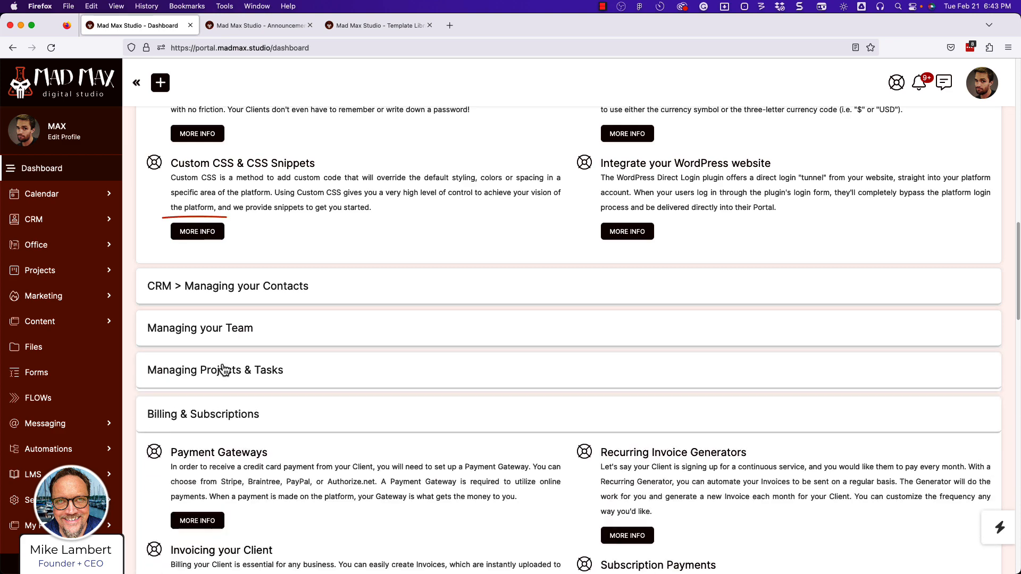
{"action": "left_click", "coordinate": [211, 412]}
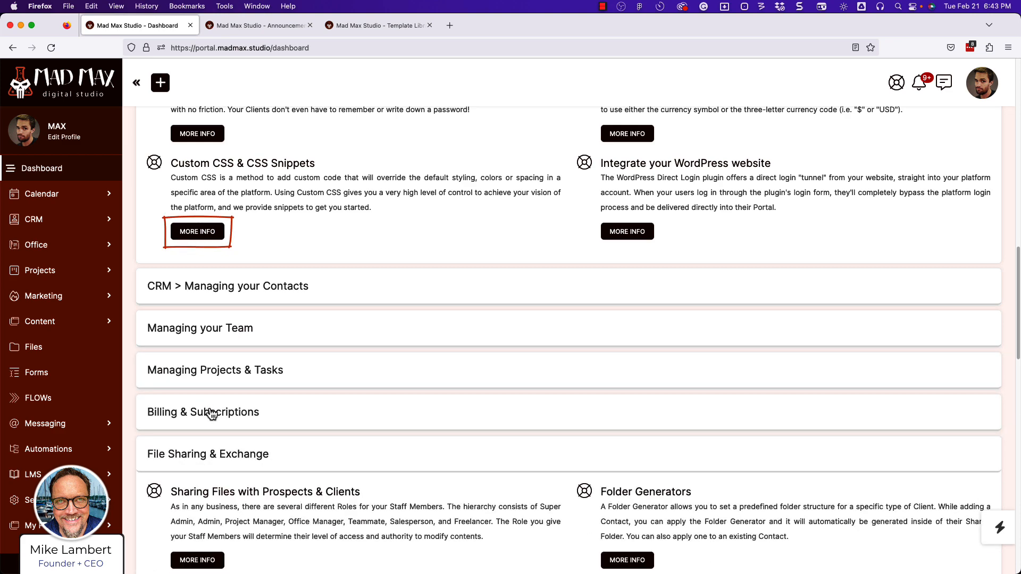
{"action": "left_click", "coordinate": [202, 454]}
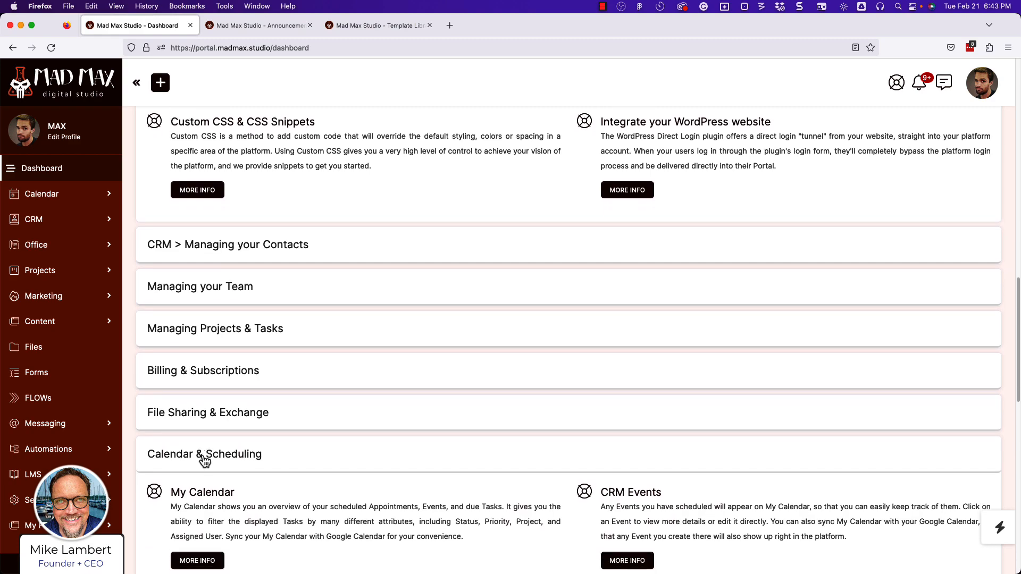
Review the remaining help sections down to Email Marketing & Drip Sequences, and toggle the Get Started section closed and open again.
{"action": "scroll", "coordinate": [203, 454], "scroll_direction": "down", "scroll_amount": 6}
{"action": "scroll", "coordinate": [203, 454], "scroll_direction": "down", "scroll_amount": 7}
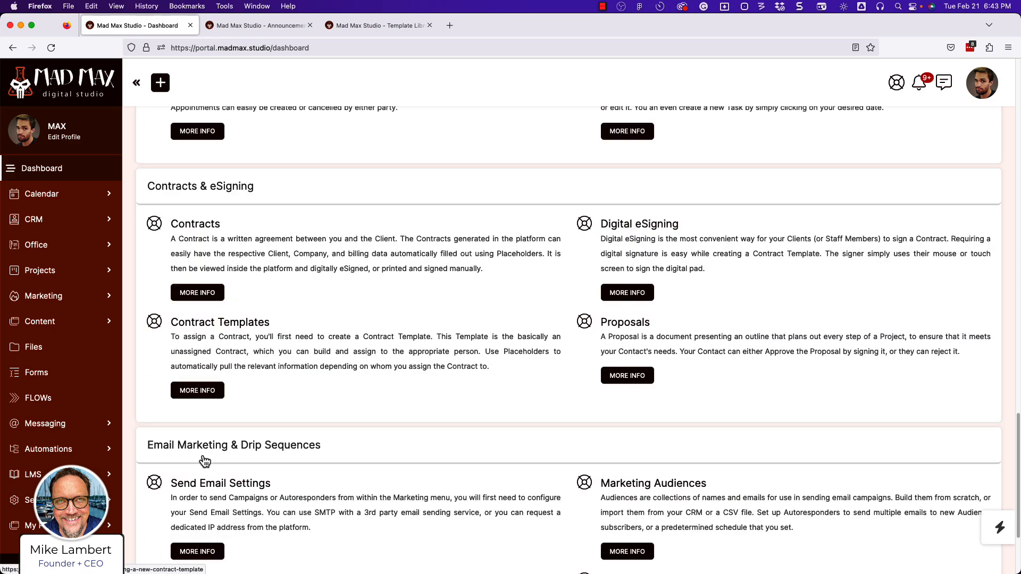
{"action": "scroll", "coordinate": [203, 455], "scroll_direction": "up", "scroll_amount": 15}
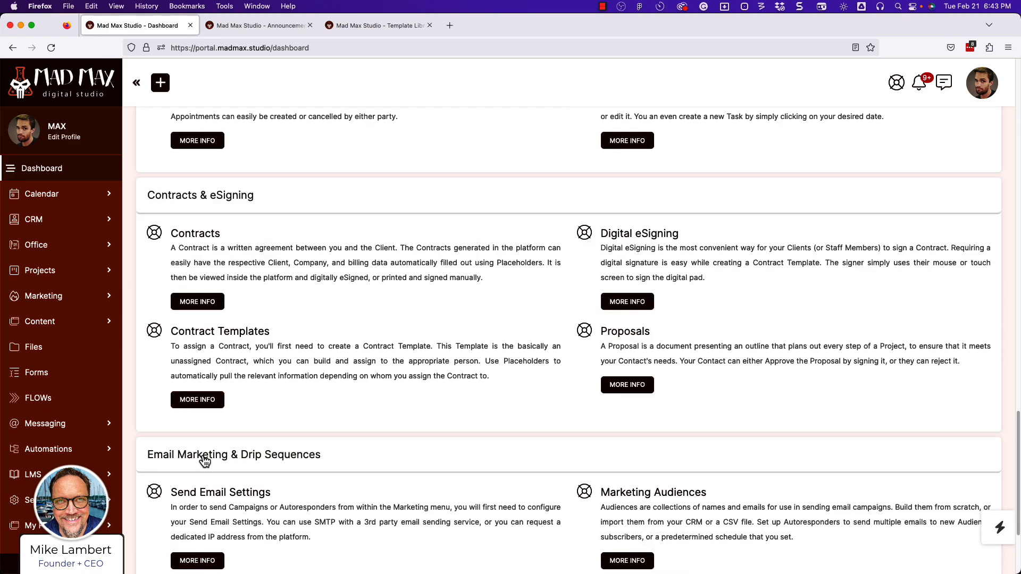
{"action": "scroll", "coordinate": [204, 461], "scroll_direction": "up", "scroll_amount": 15}
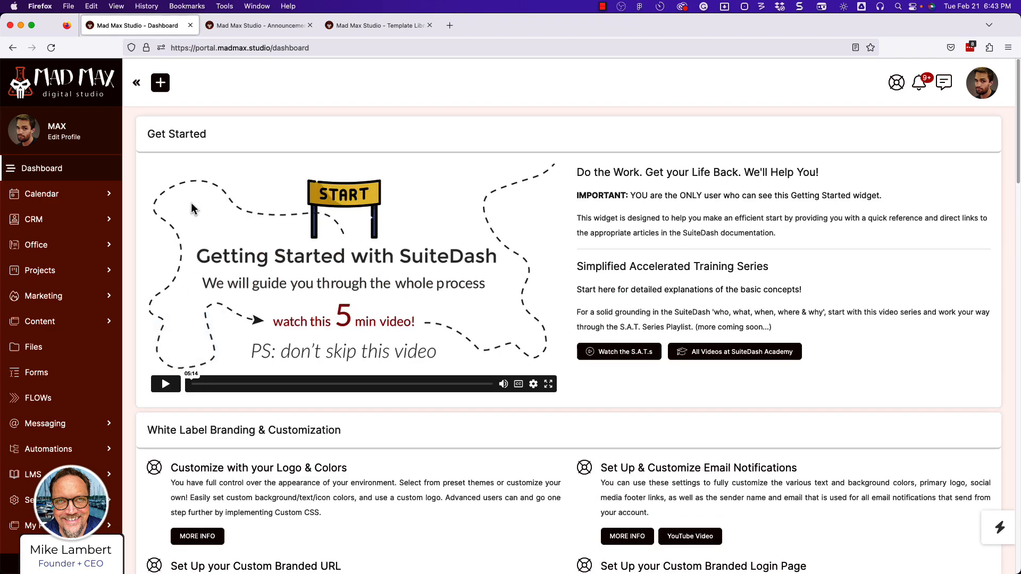
{"action": "left_click", "coordinate": [175, 134]}
{"action": "left_click", "coordinate": [177, 136]}
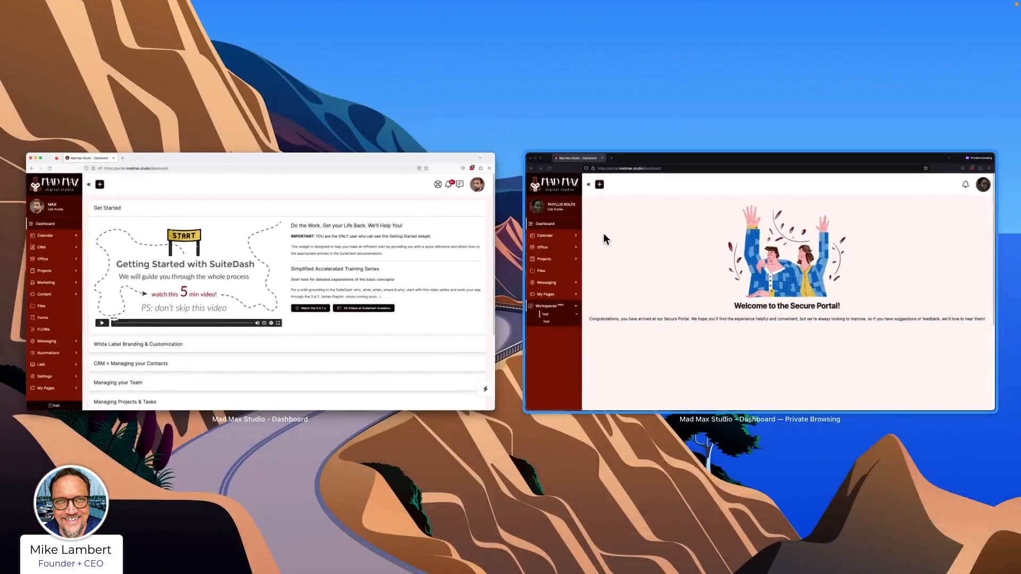
Switch to the private browsing window with the client's portal and reload its dashboard.
{"action": "left_click", "coordinate": [602, 233]}
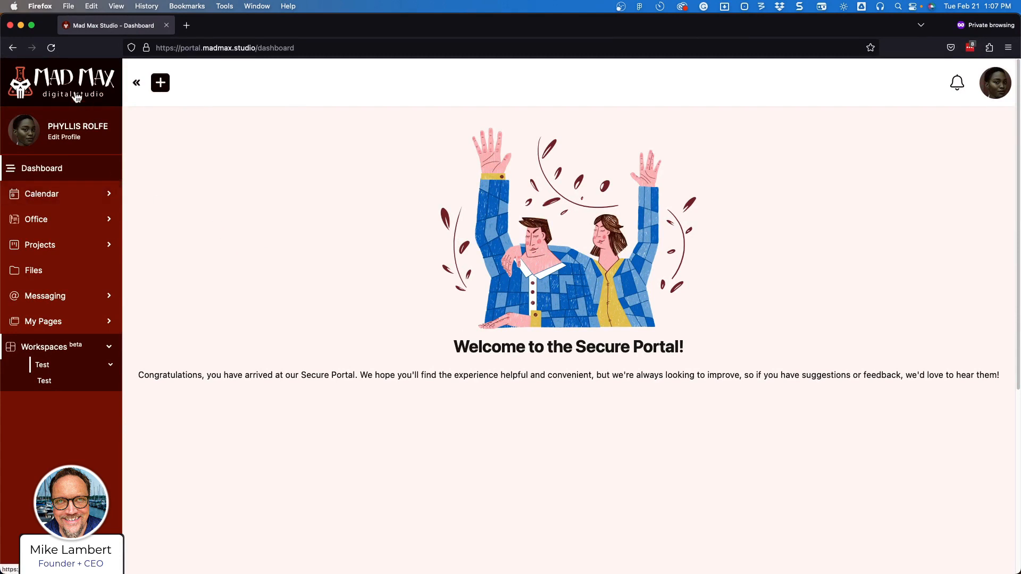
{"action": "left_click", "coordinate": [50, 47]}
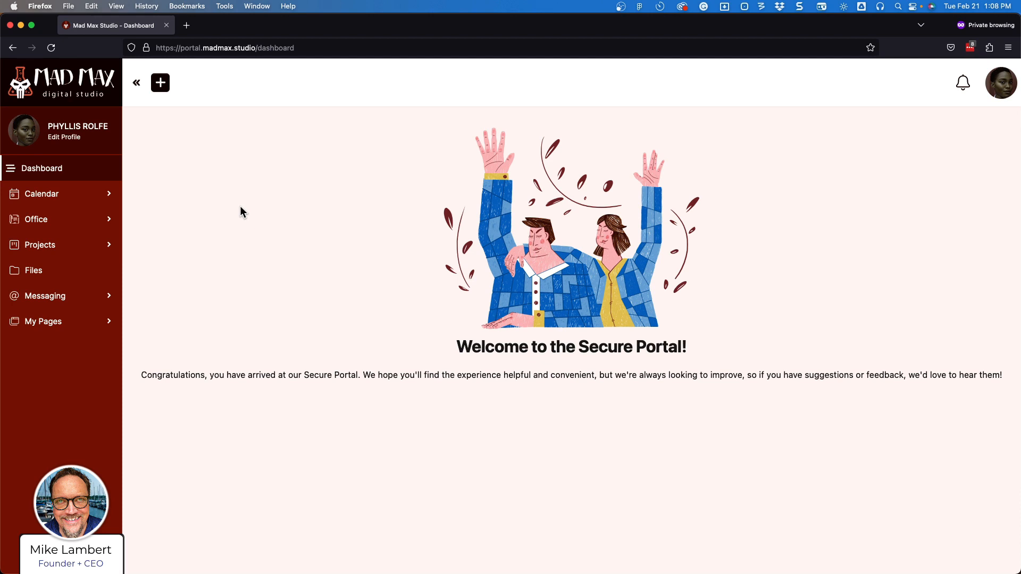
Switch back to the admin's portal window and open the list of content dashboards.
{"action": "key", "text": "ctrl+Up"}
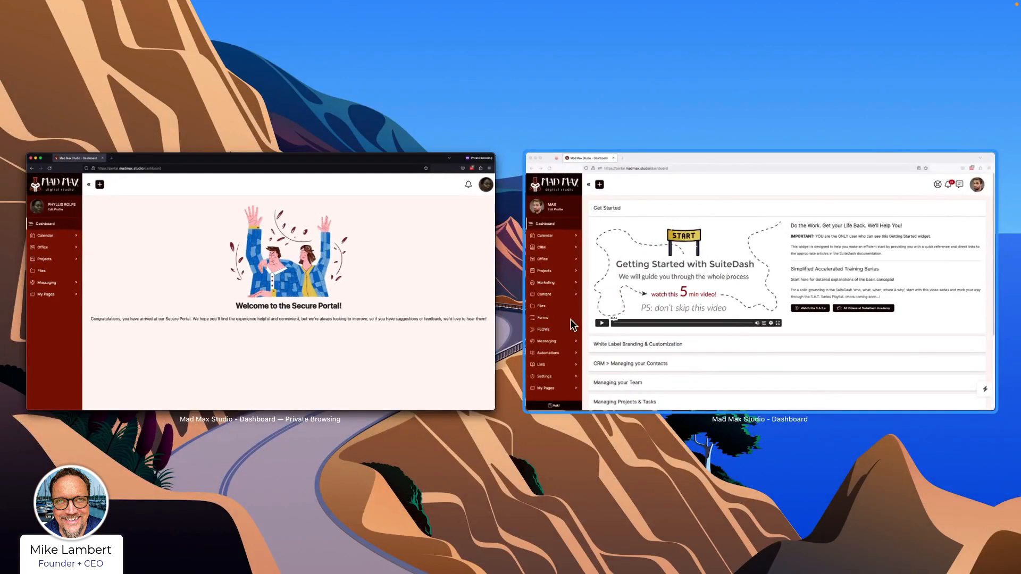
{"action": "left_click", "coordinate": [569, 319]}
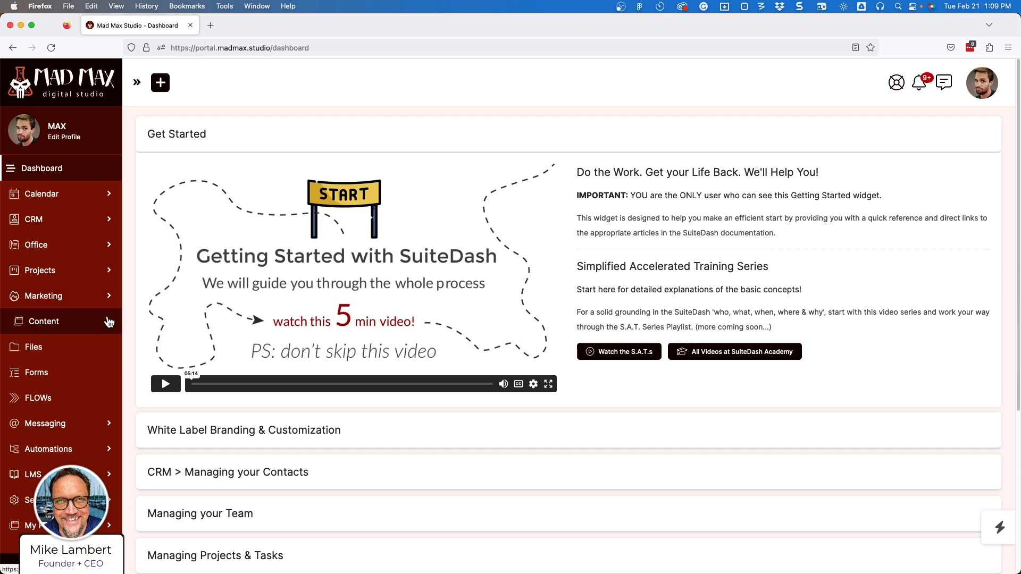
{"action": "left_click", "coordinate": [108, 325]}
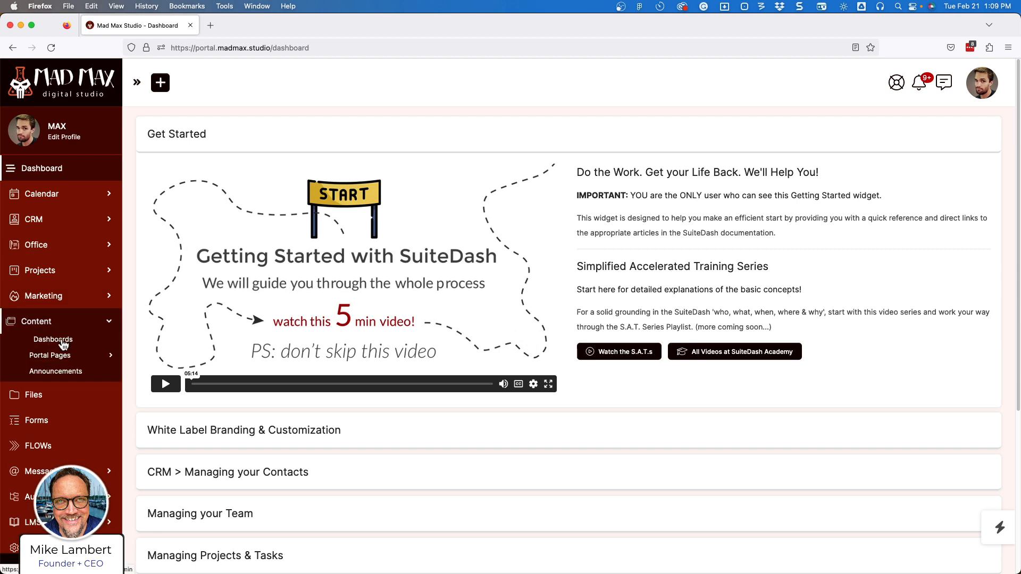
{"action": "left_click", "coordinate": [63, 345]}
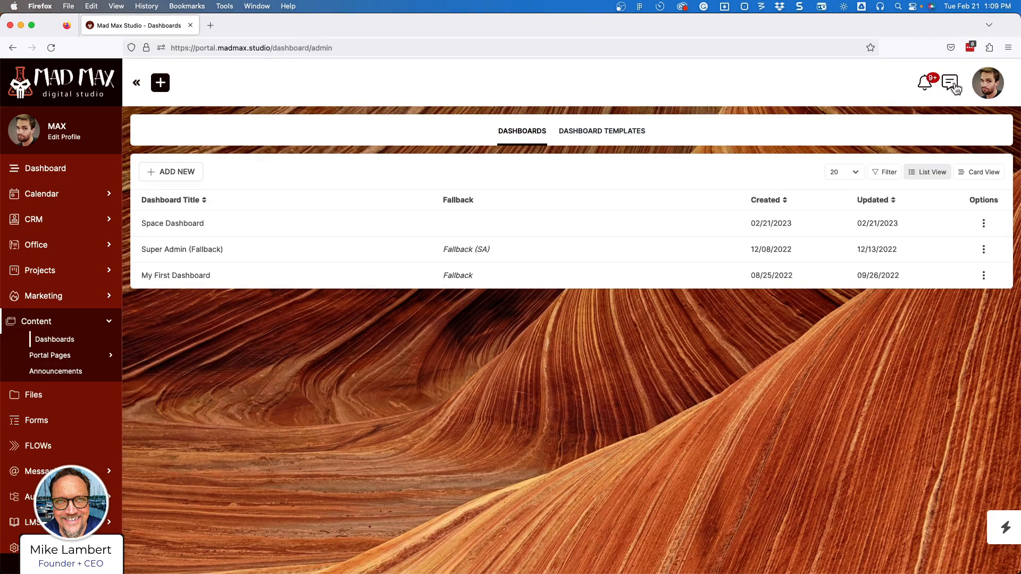
Open the Template Library from the admin's account options and bring it into view.
{"action": "left_click", "coordinate": [980, 84]}
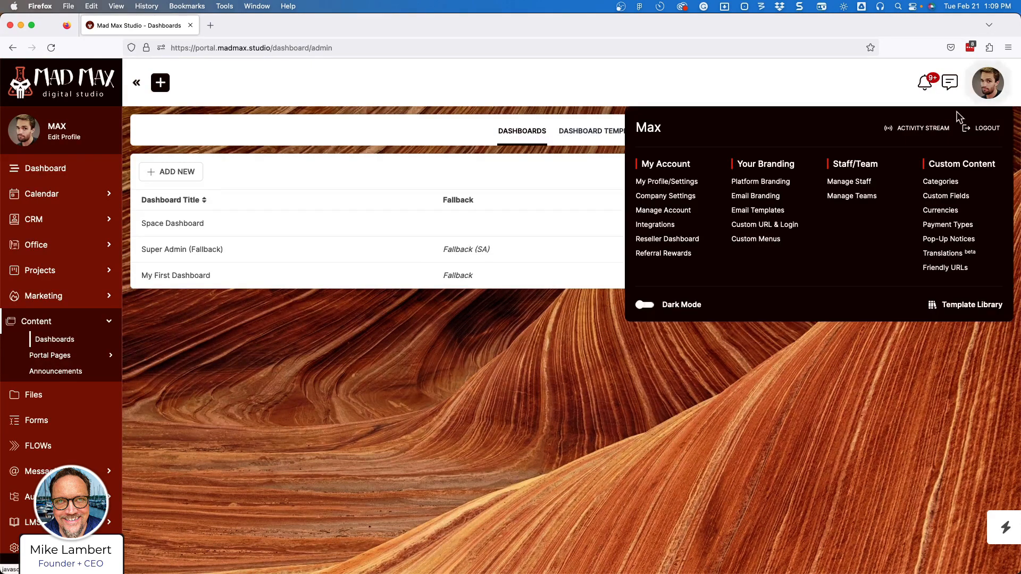
{"action": "left_click", "coordinate": [946, 307]}
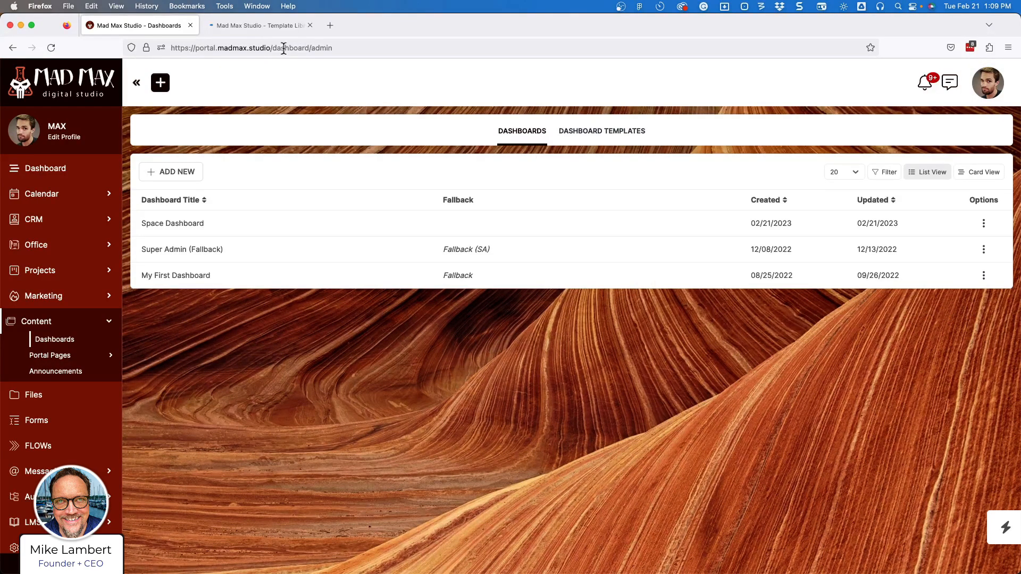
{"action": "left_click", "coordinate": [250, 27]}
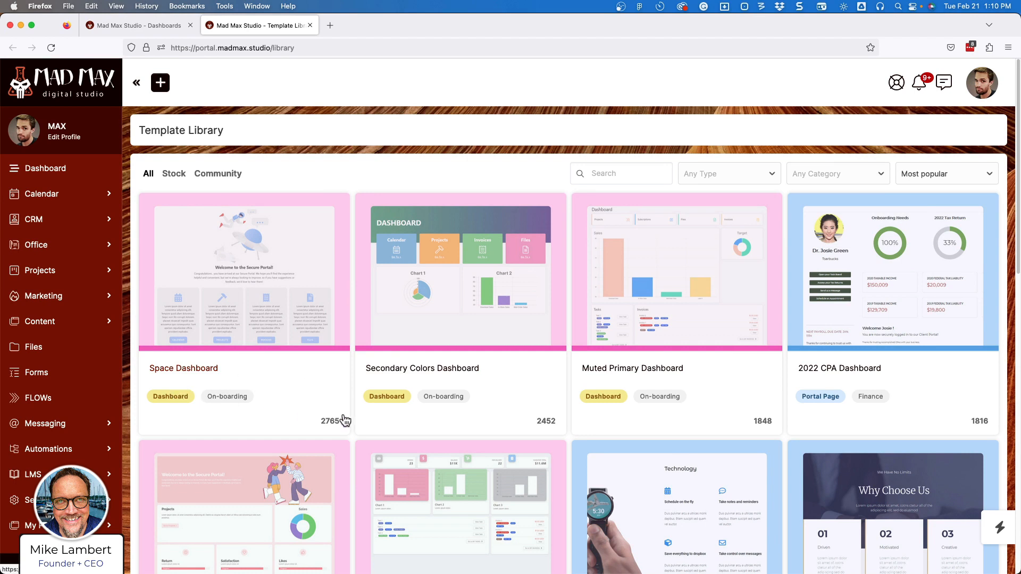
Filter the Template Library by the Dashboard type.
{"action": "left_click", "coordinate": [757, 181]}
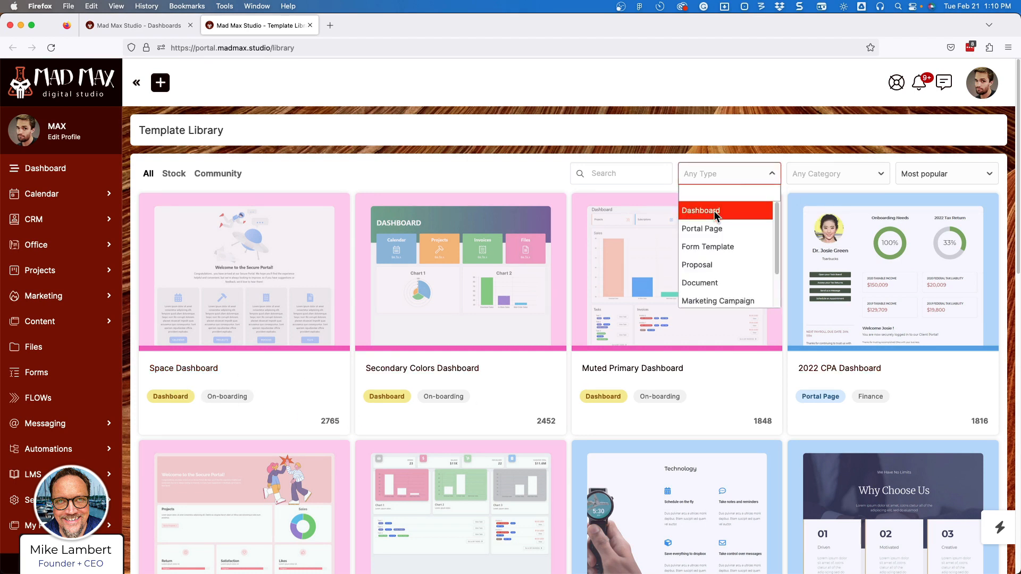
{"action": "left_click", "coordinate": [557, 180]}
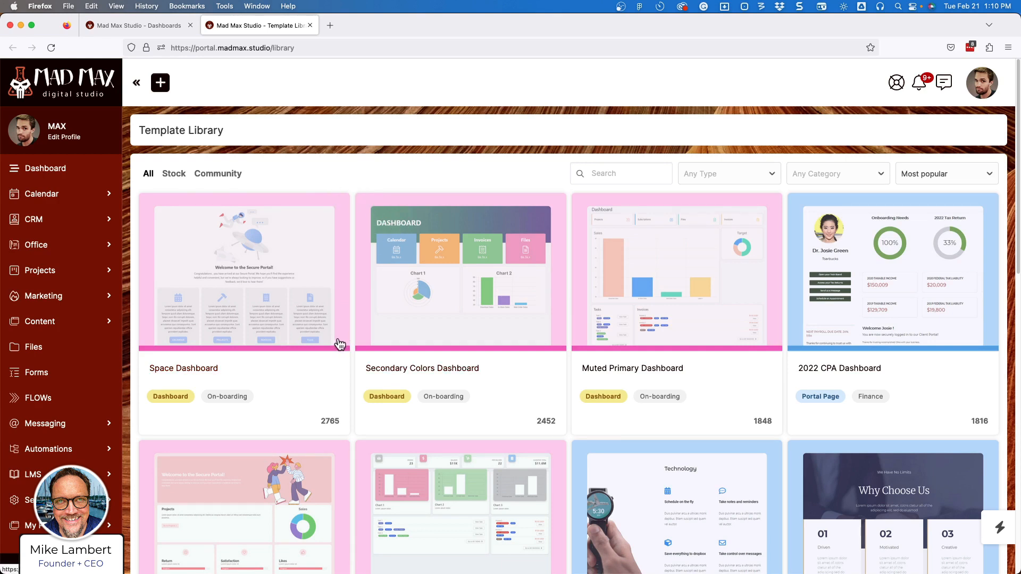
{"action": "left_click", "coordinate": [723, 176]}
{"action": "left_click", "coordinate": [710, 209]}
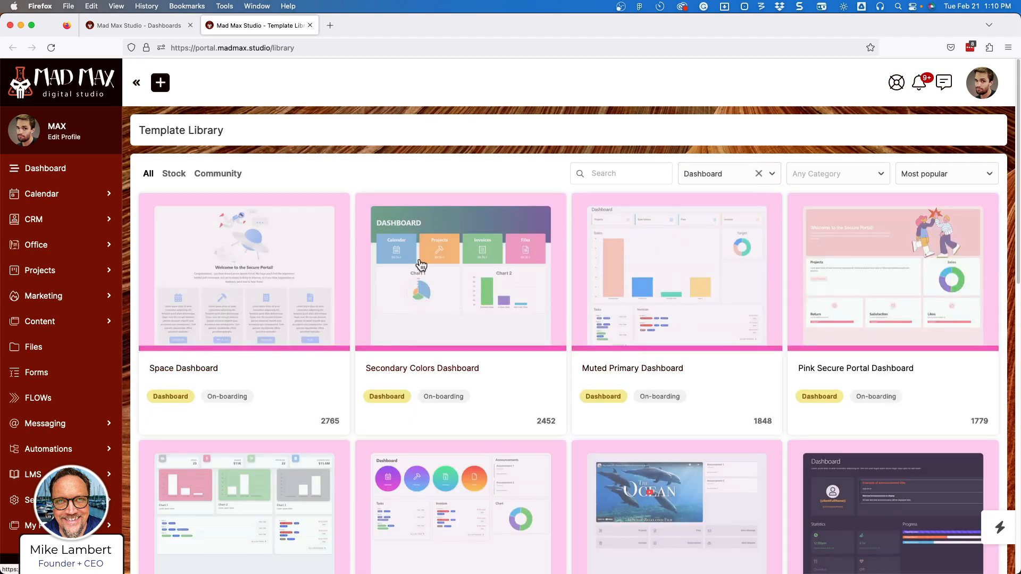
Browse the available dashboard templates and compare them with the portal's existing dashboards list.
{"action": "scroll", "coordinate": [421, 264], "scroll_direction": "down", "scroll_amount": 3}
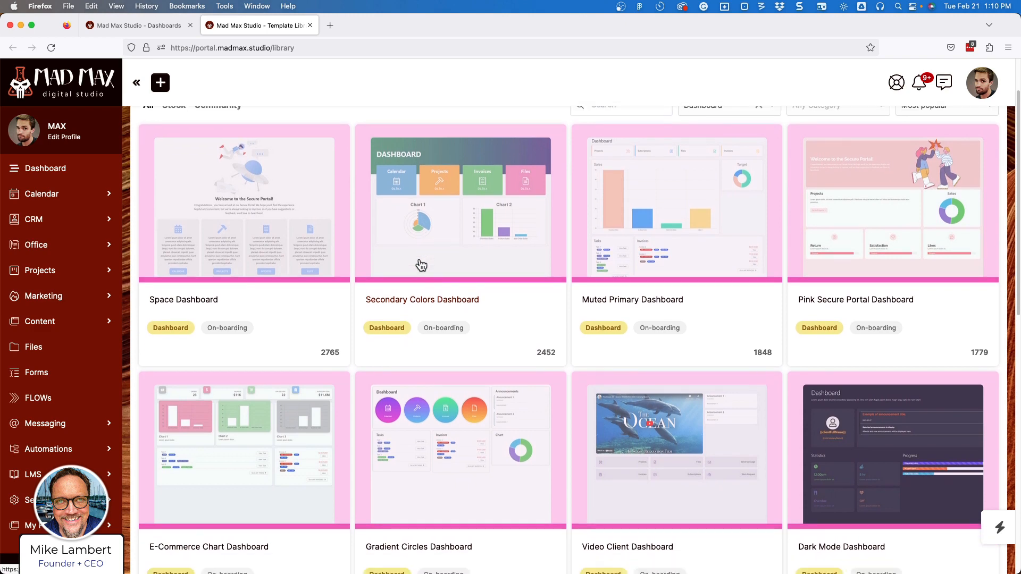
{"action": "scroll", "coordinate": [422, 264], "scroll_direction": "down", "scroll_amount": 4}
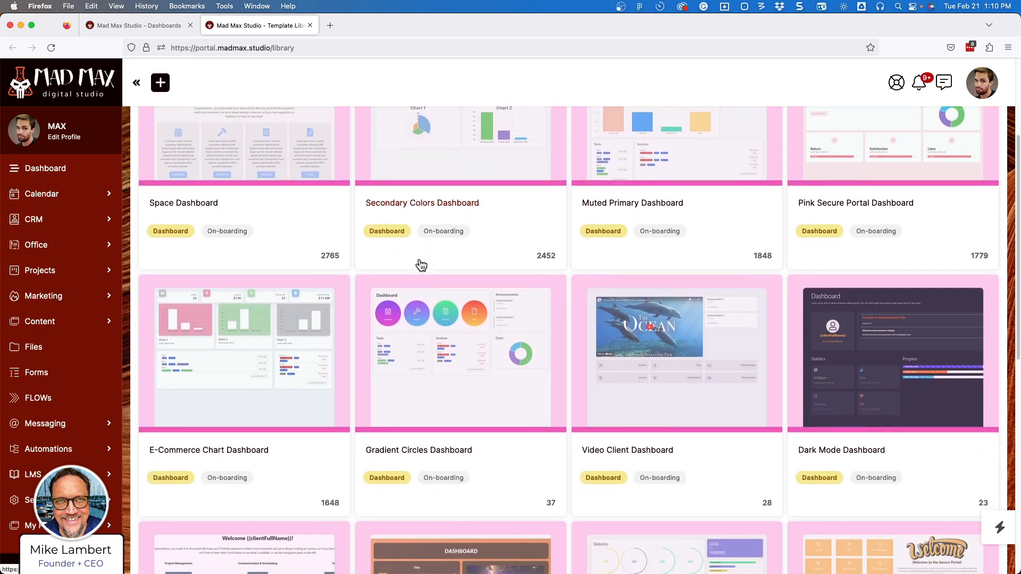
{"action": "scroll", "coordinate": [421, 264], "scroll_direction": "down", "scroll_amount": 9}
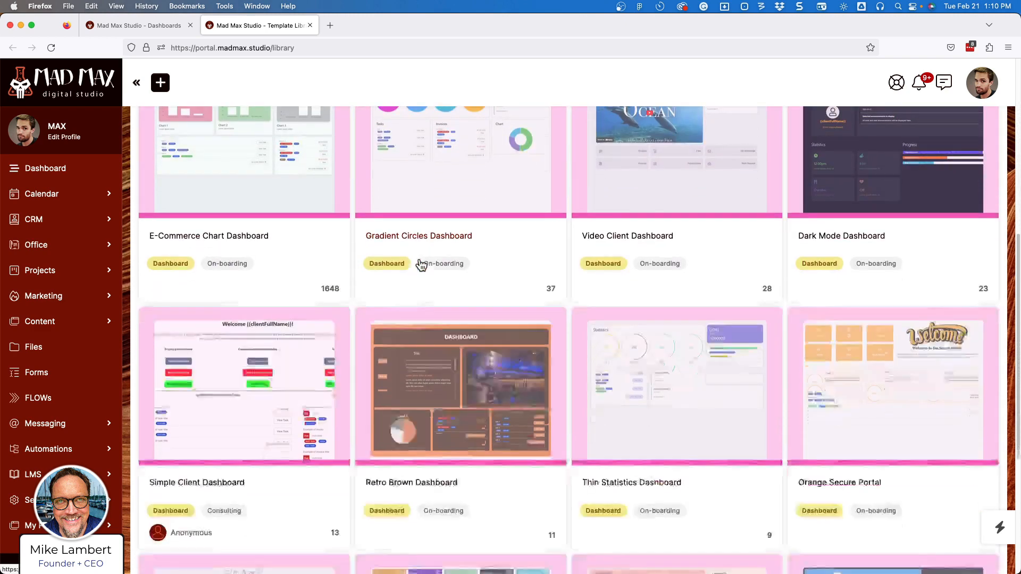
{"action": "scroll", "coordinate": [421, 264], "scroll_direction": "down", "scroll_amount": 6}
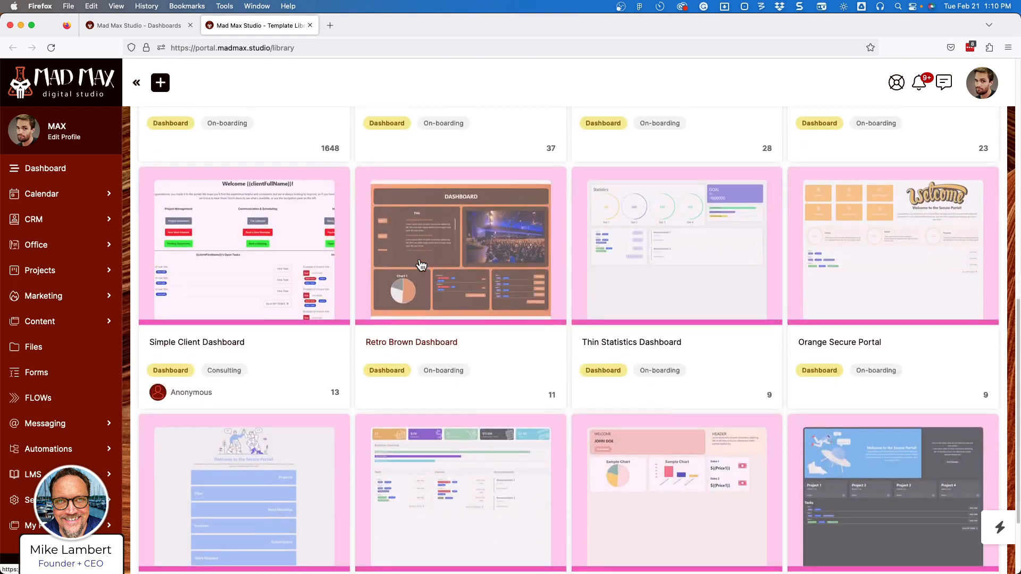
{"action": "scroll", "coordinate": [421, 265], "scroll_direction": "down", "scroll_amount": 2}
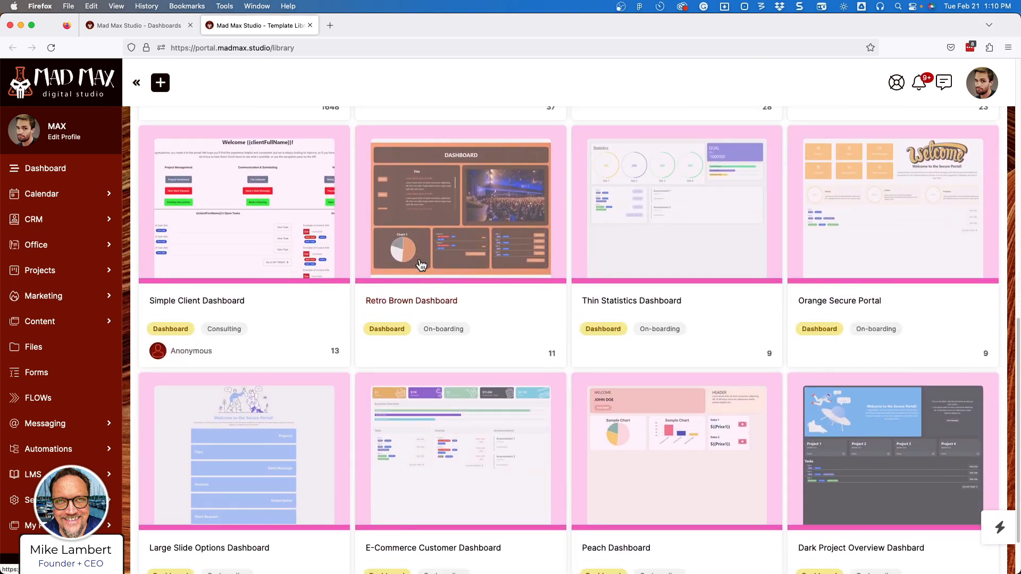
{"action": "scroll", "coordinate": [421, 264], "scroll_direction": "up", "scroll_amount": 15}
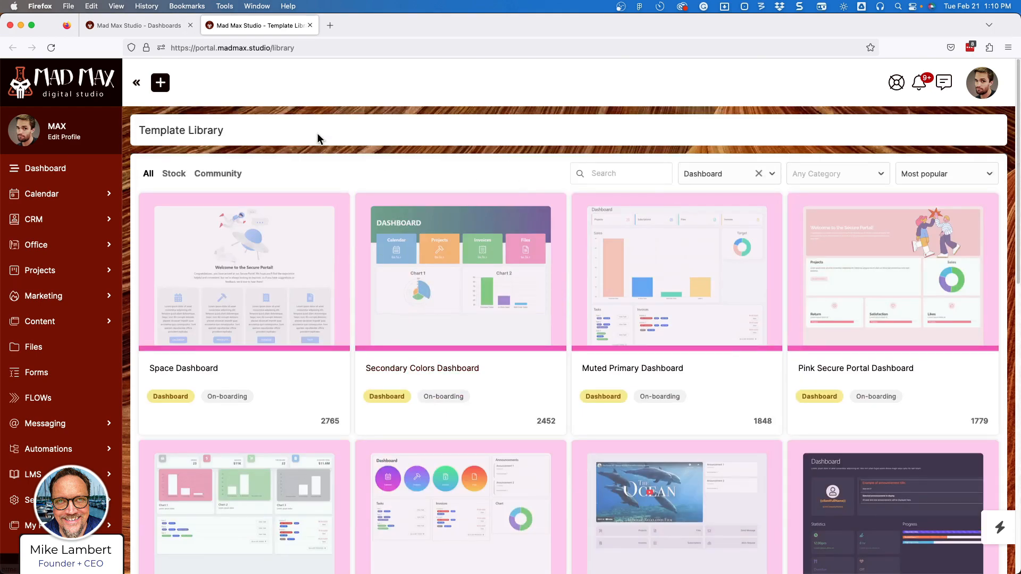
{"action": "left_click", "coordinate": [159, 28]}
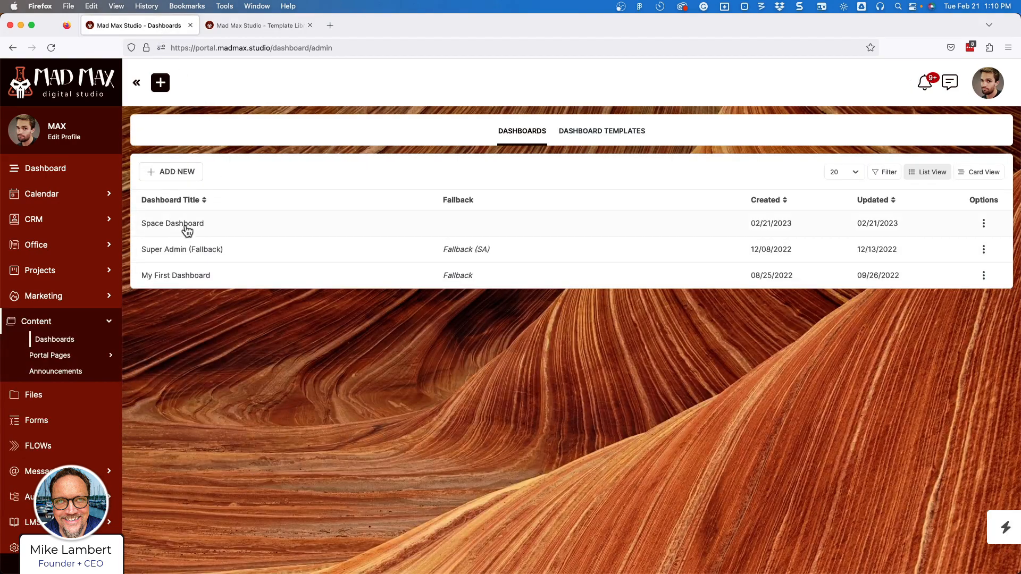
{"action": "left_click", "coordinate": [273, 24]}
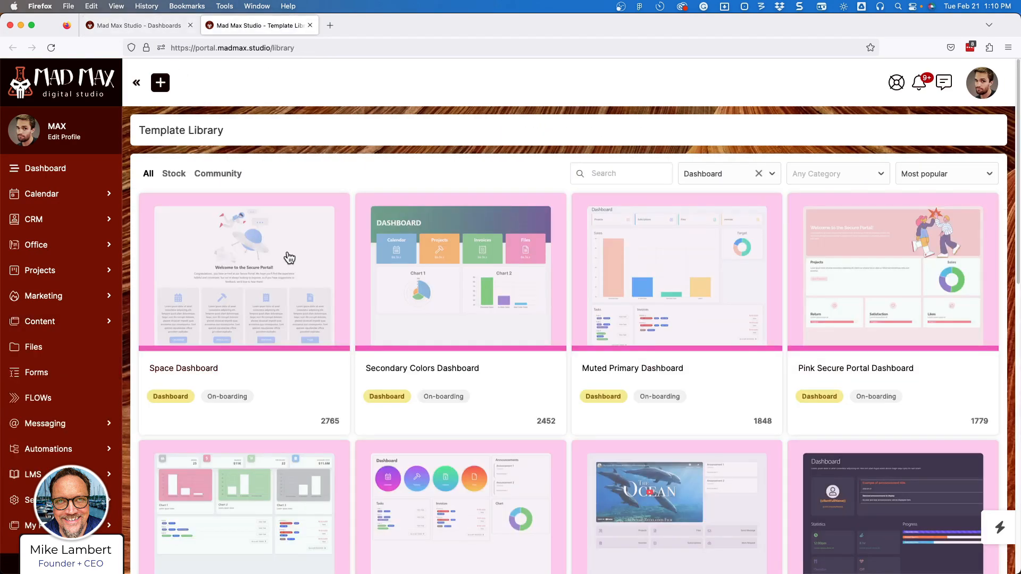
{"action": "left_click", "coordinate": [164, 27]}
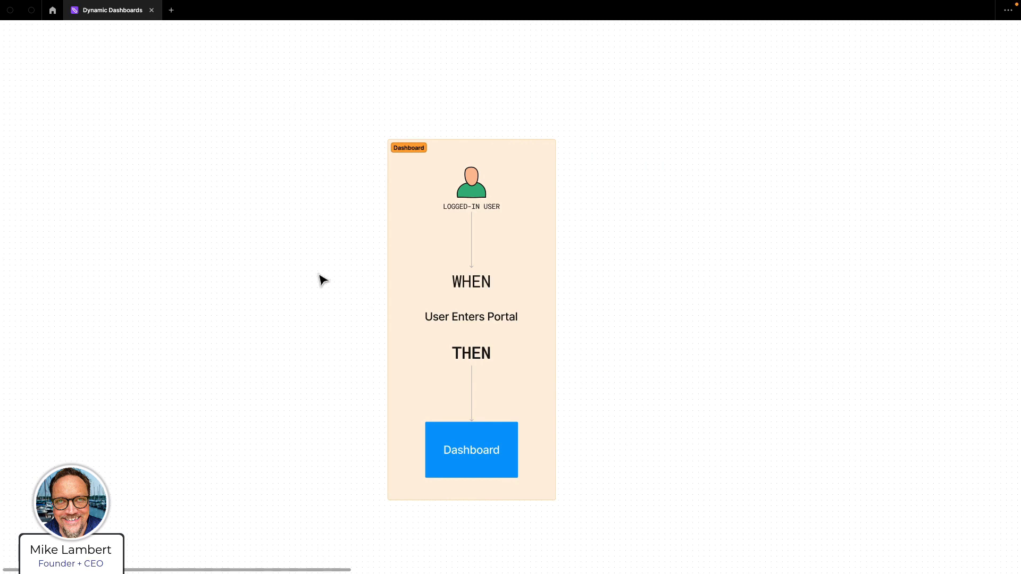
Examine the basic Dashboard flow diagram and the Fallback Dashboard diagram on the Dynamic Dashboards board.
{"action": "scroll", "coordinate": [323, 281], "scroll_direction": "down", "scroll_amount": 1}
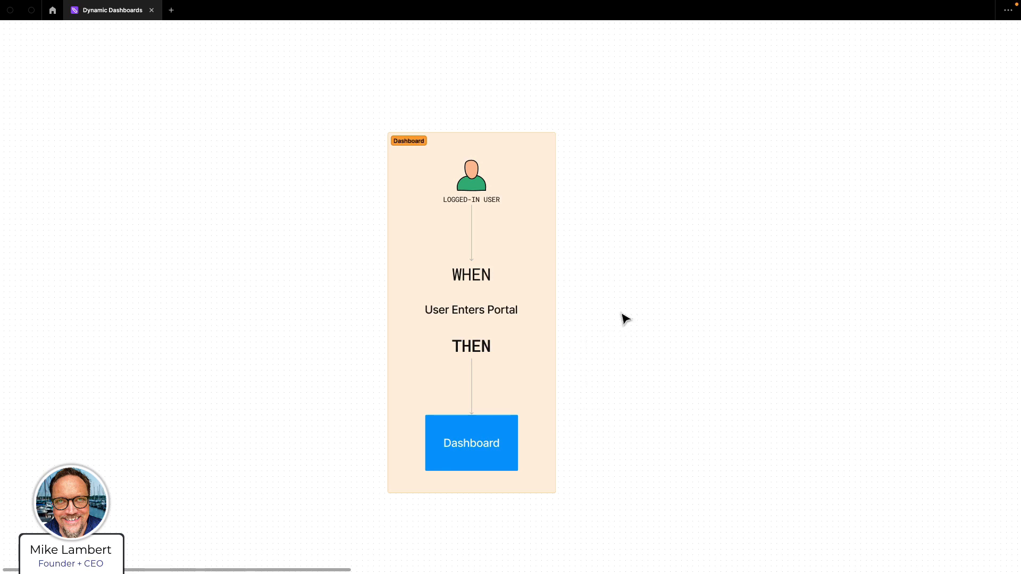
{"action": "scroll", "coordinate": [610, 307], "scroll_direction": "right", "scroll_amount": 1}
{"action": "scroll", "coordinate": [610, 307], "scroll_direction": "right", "scroll_amount": 15}
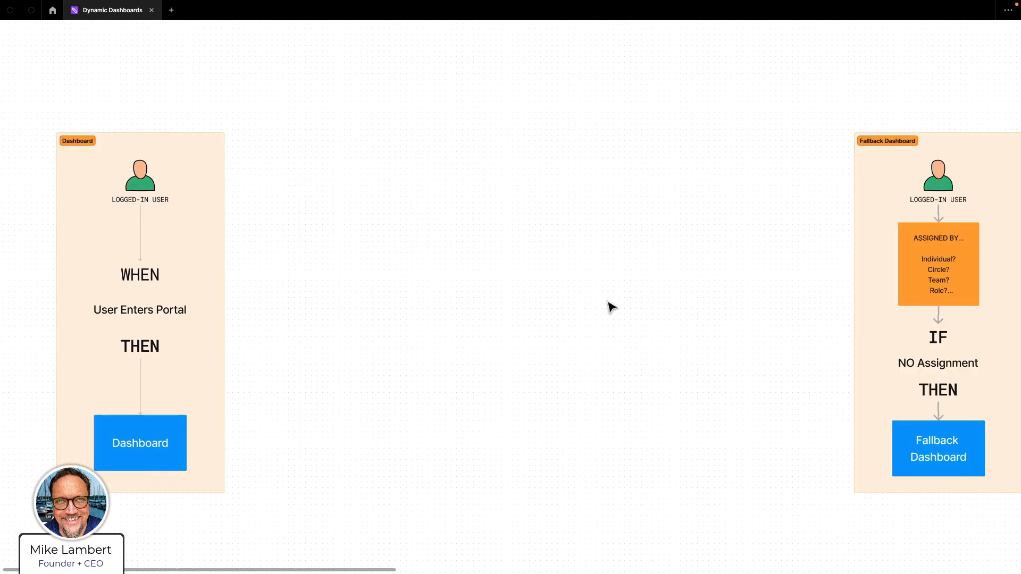
{"action": "scroll", "coordinate": [610, 307], "scroll_direction": "right", "scroll_amount": 1}
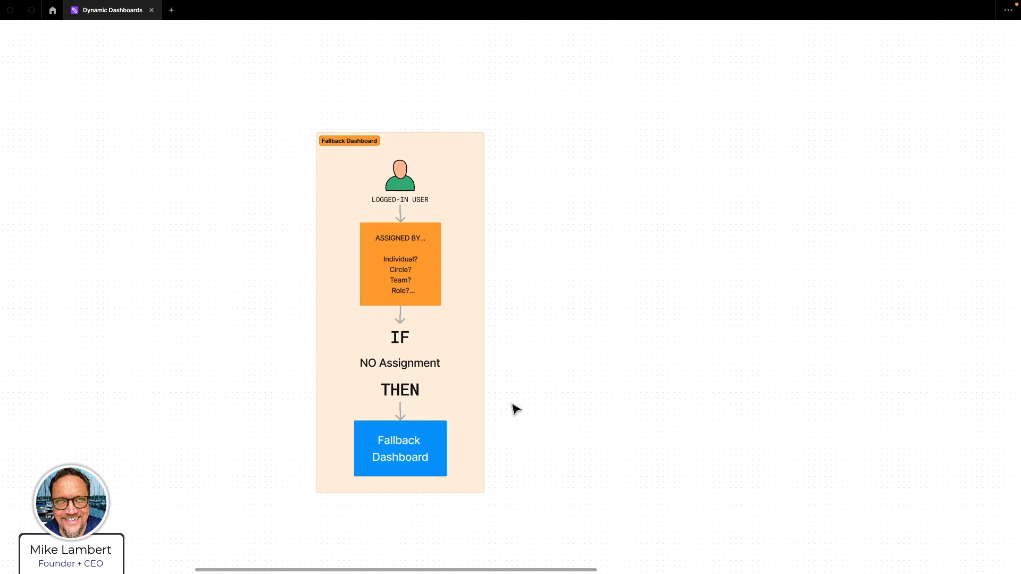
Switch to the portal in Firefox and open My First Dashboard in the editor, referring back to the Fallback Dashboard diagram.
{"action": "key", "text": "ctrl+Left"}
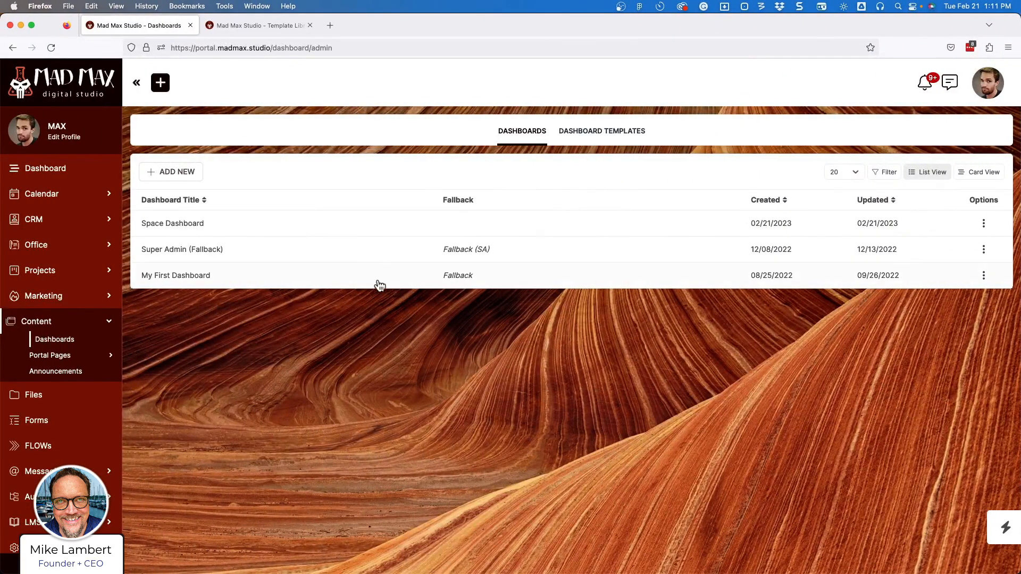
{"action": "left_click", "coordinate": [198, 277]}
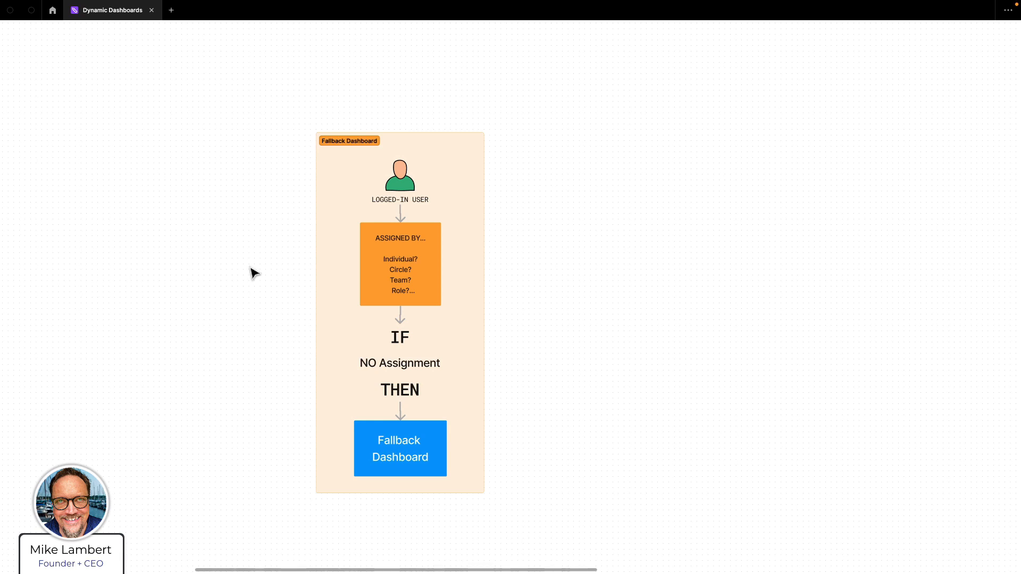
{"action": "key", "text": "ctrl+Left"}
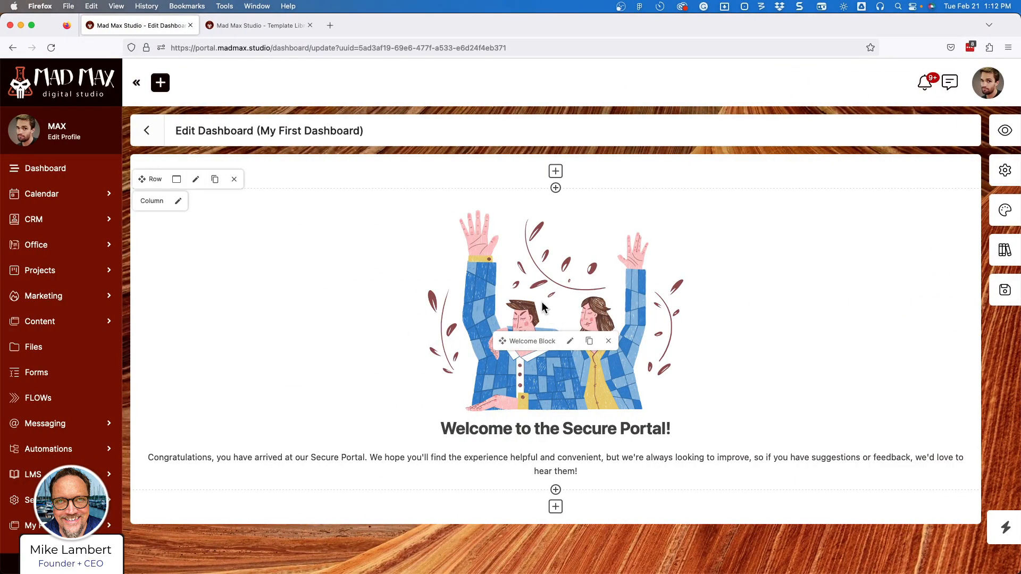
Try changing the Welcome Block's image source to Upload Image, and discard the change.
{"action": "left_click", "coordinate": [570, 341]}
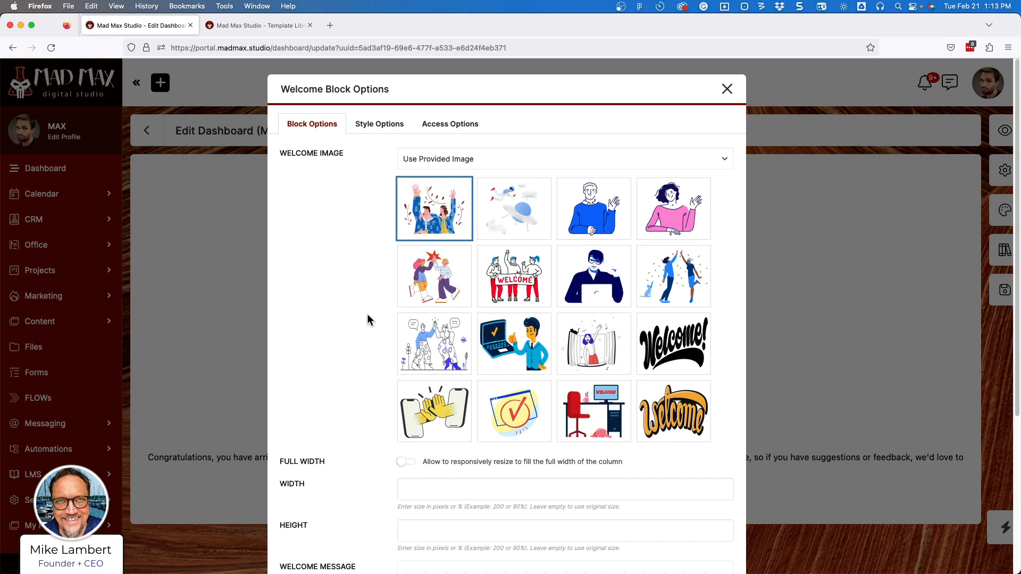
{"action": "left_click", "coordinate": [521, 163]}
{"action": "left_click", "coordinate": [458, 179]}
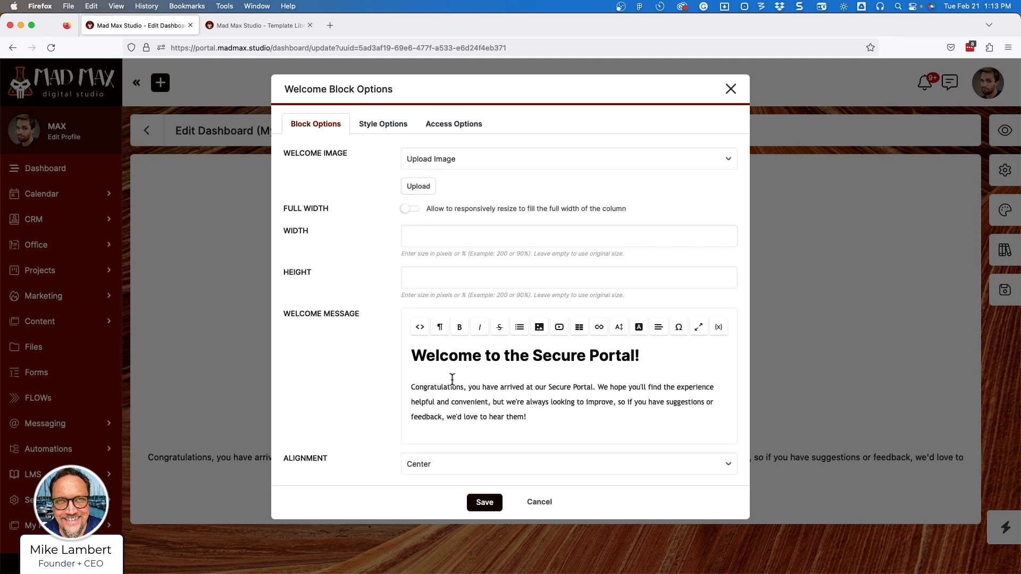
{"action": "left_click", "coordinate": [538, 502]}
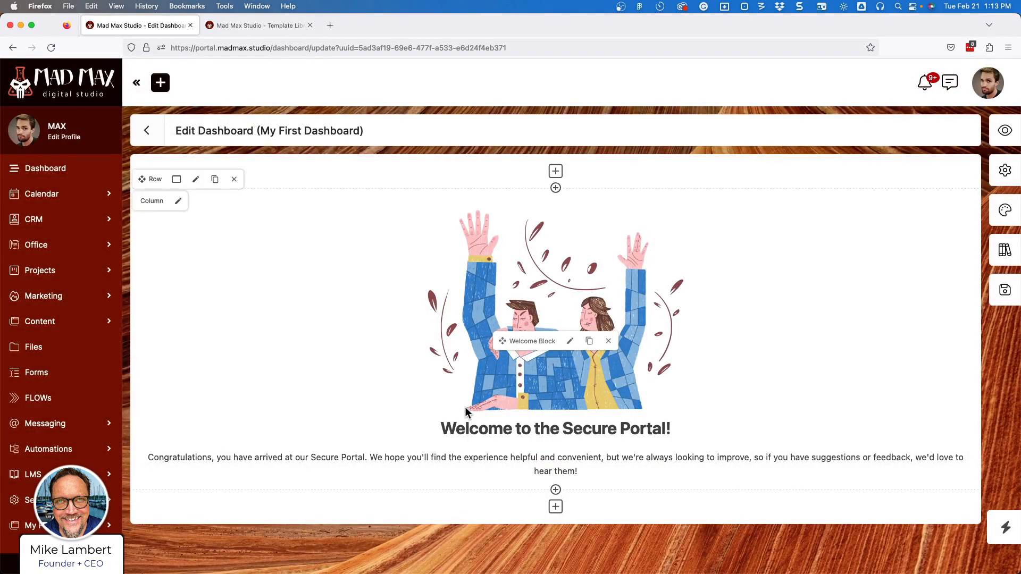
View the block types that can be added below the Welcome Block, and return to the dashboards list without adding any.
{"action": "left_click", "coordinate": [556, 489]}
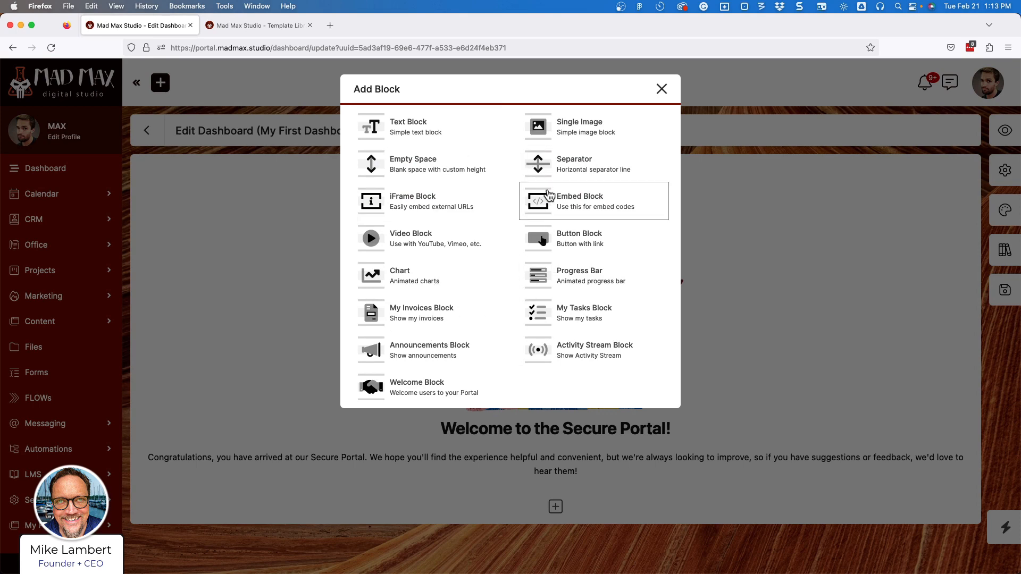
{"action": "left_click", "coordinate": [661, 90]}
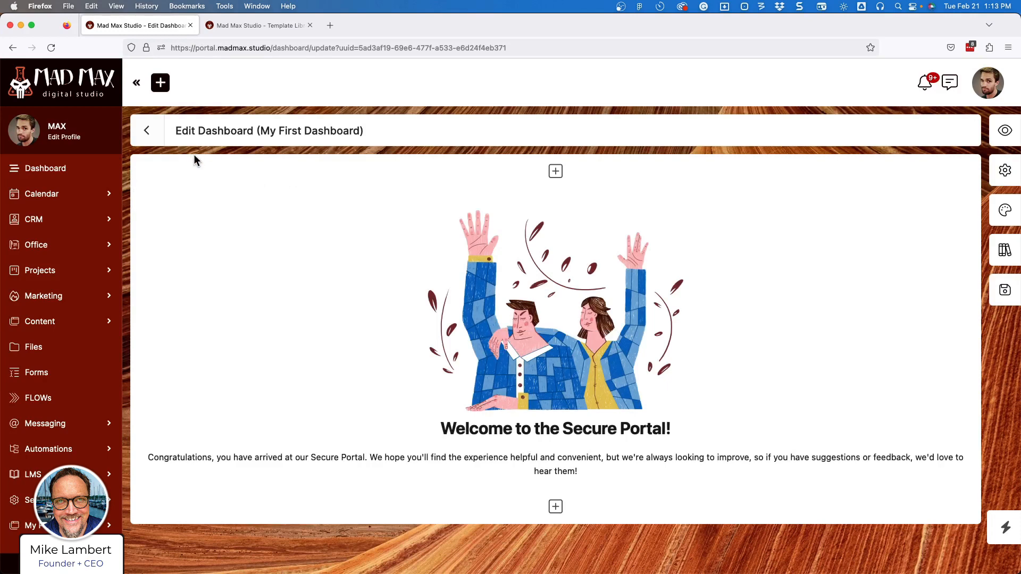
{"action": "left_click", "coordinate": [148, 131]}
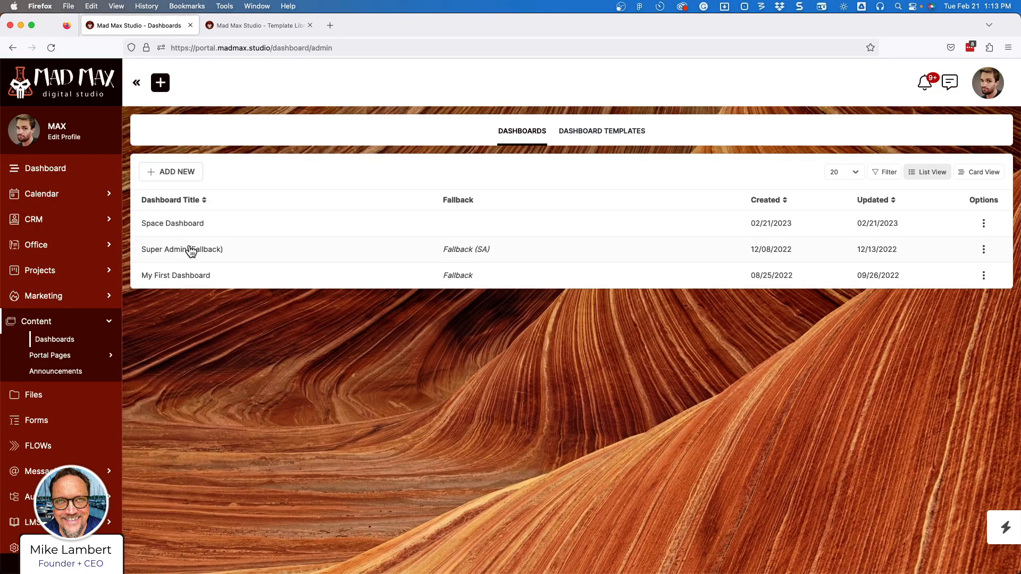
Open the Super Admin (Fallback) dashboard, view the block types available there, and return to the dashboards list.
{"action": "left_click", "coordinate": [235, 251]}
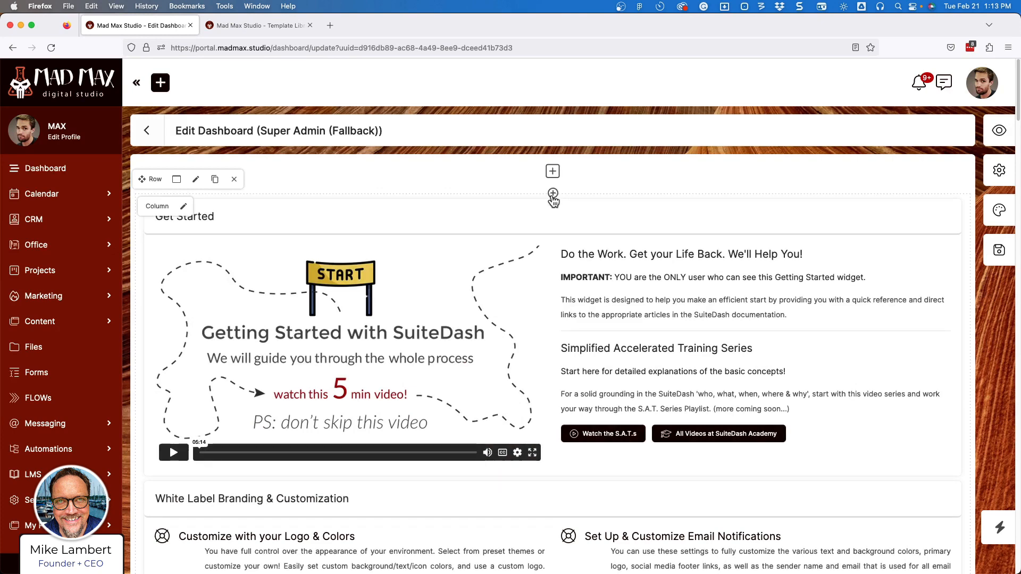
{"action": "left_click", "coordinate": [553, 194]}
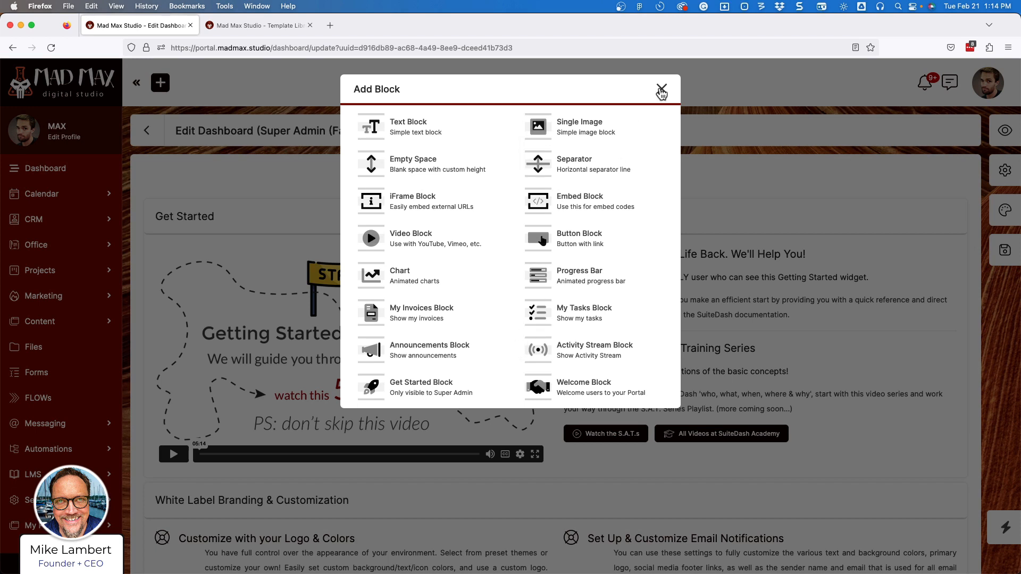
{"action": "left_click", "coordinate": [661, 91]}
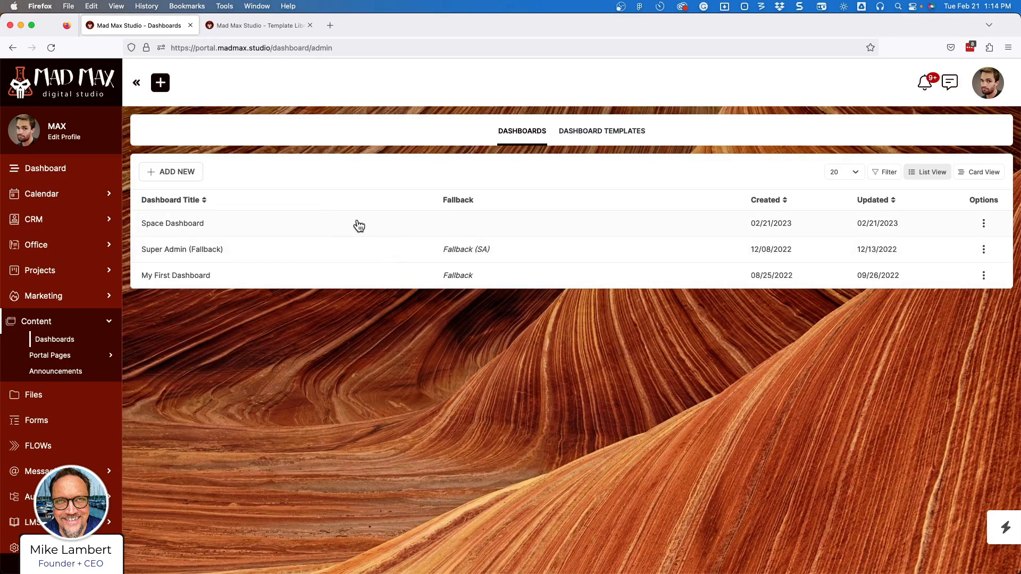
View the options available for Space Dashboard, briefly open My First Dashboard, and return to the dashboards list.
{"action": "left_click", "coordinate": [983, 224]}
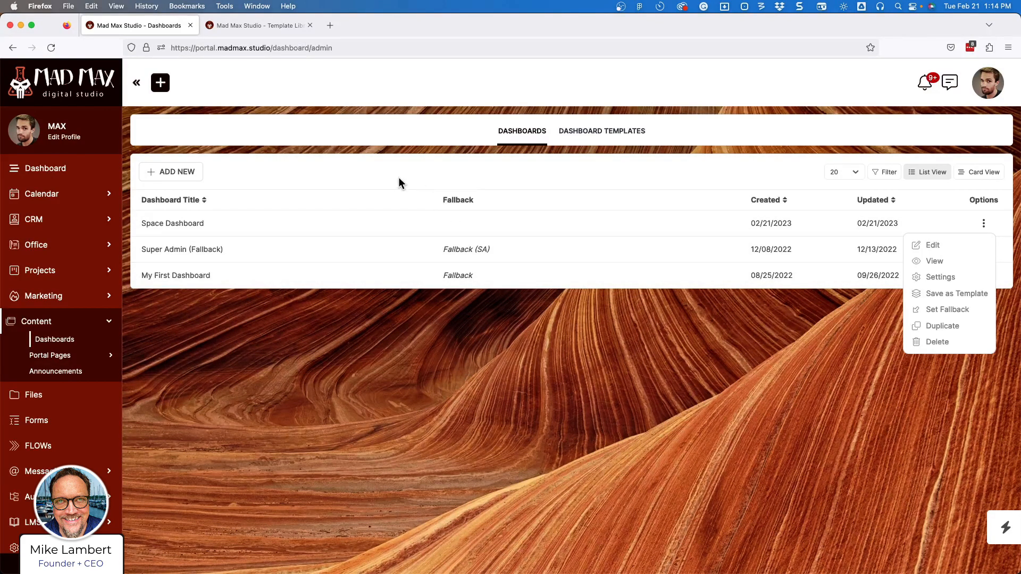
{"action": "left_click", "coordinate": [246, 279]}
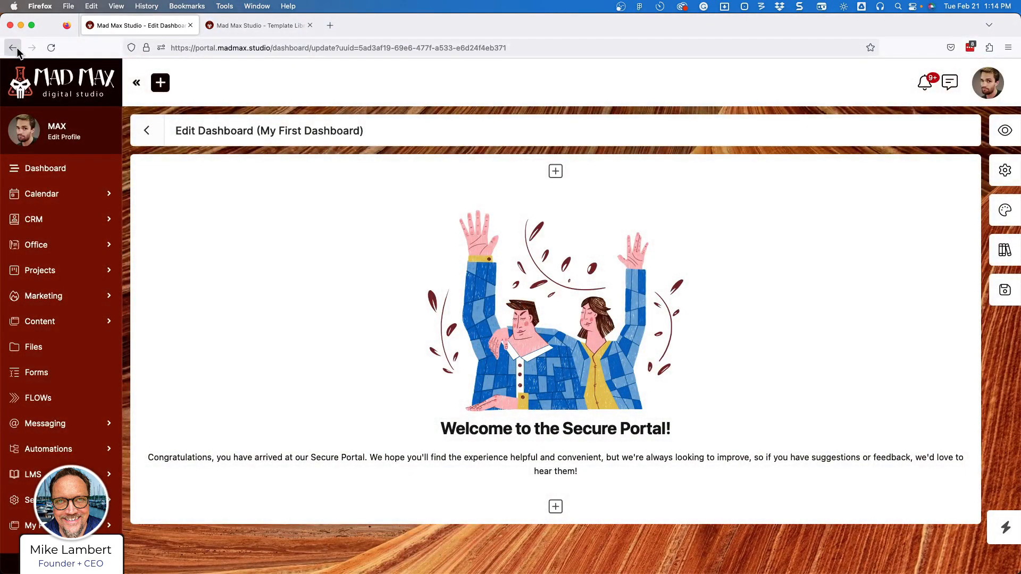
{"action": "left_click", "coordinate": [13, 47]}
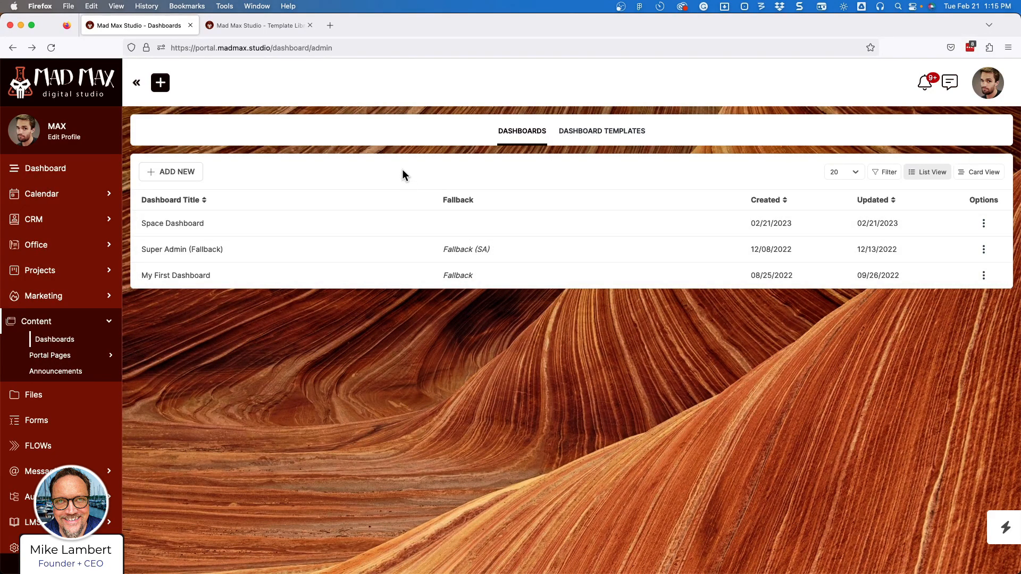
Switch to the Dynamic Dashboards board and review the flow diagrams from the Fallback Dashboard onward.
{"action": "key", "text": "ctrl+Right"}
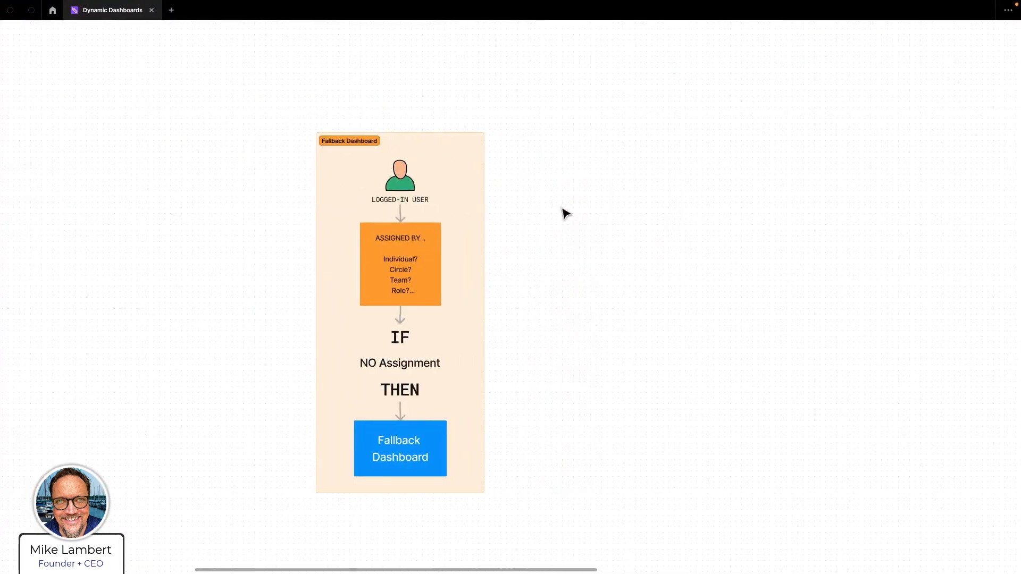
{"action": "scroll", "coordinate": [561, 210], "scroll_direction": "down", "scroll_amount": 5}
{"action": "scroll", "coordinate": [563, 211], "scroll_direction": "up", "scroll_amount": 4}
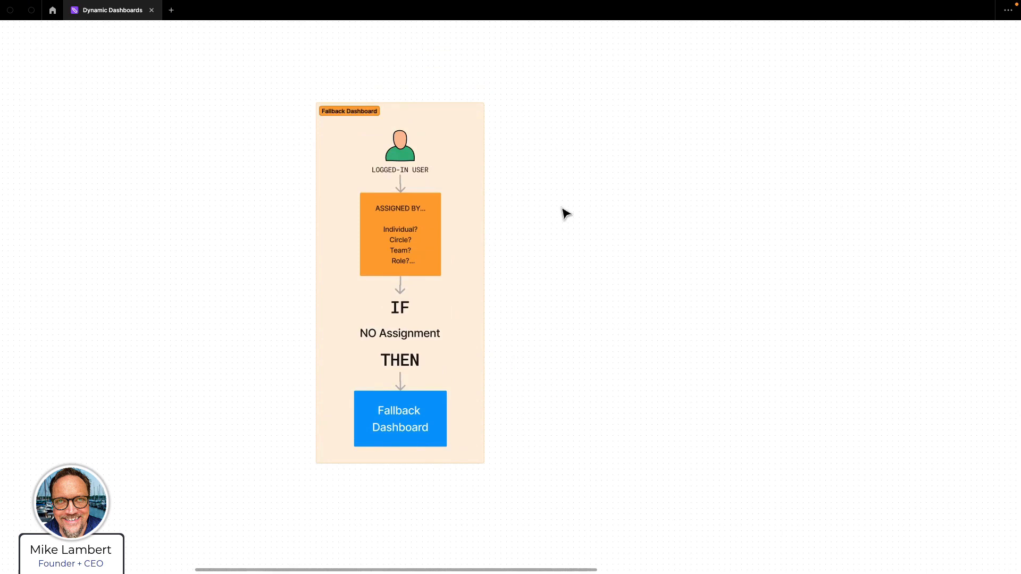
{"action": "scroll", "coordinate": [565, 212], "scroll_direction": "right", "scroll_amount": 10}
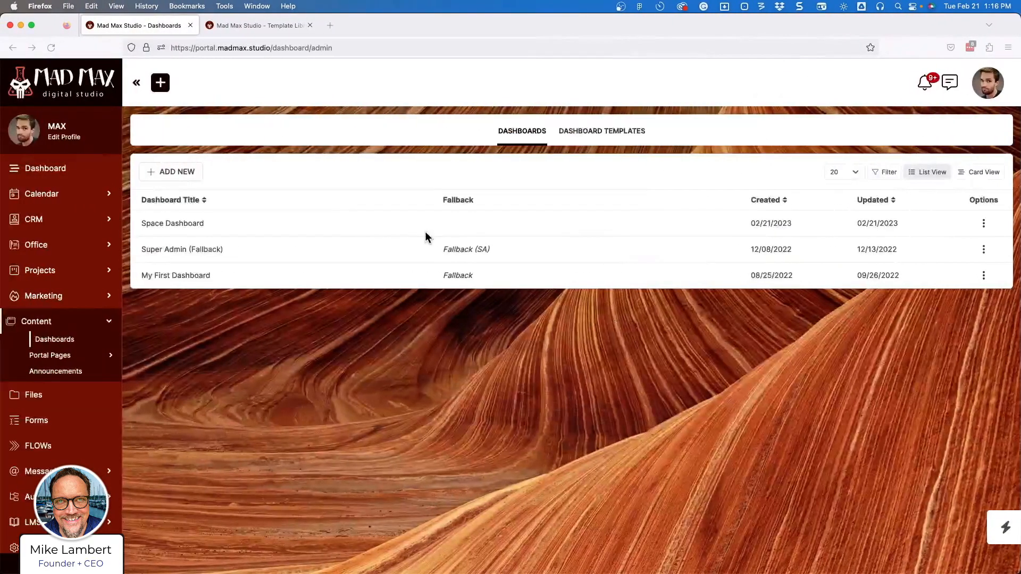
Open Space Dashboard in the editor and examine its welcome section and four columns of text and buttons.
{"action": "left_click", "coordinate": [258, 220]}
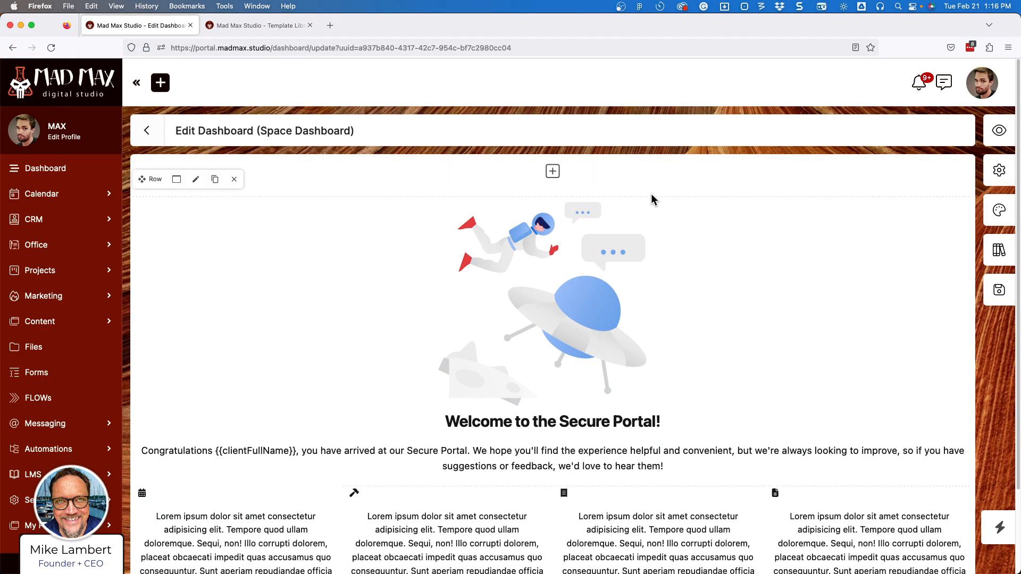
{"action": "scroll", "coordinate": [653, 195], "scroll_direction": "down", "scroll_amount": 1}
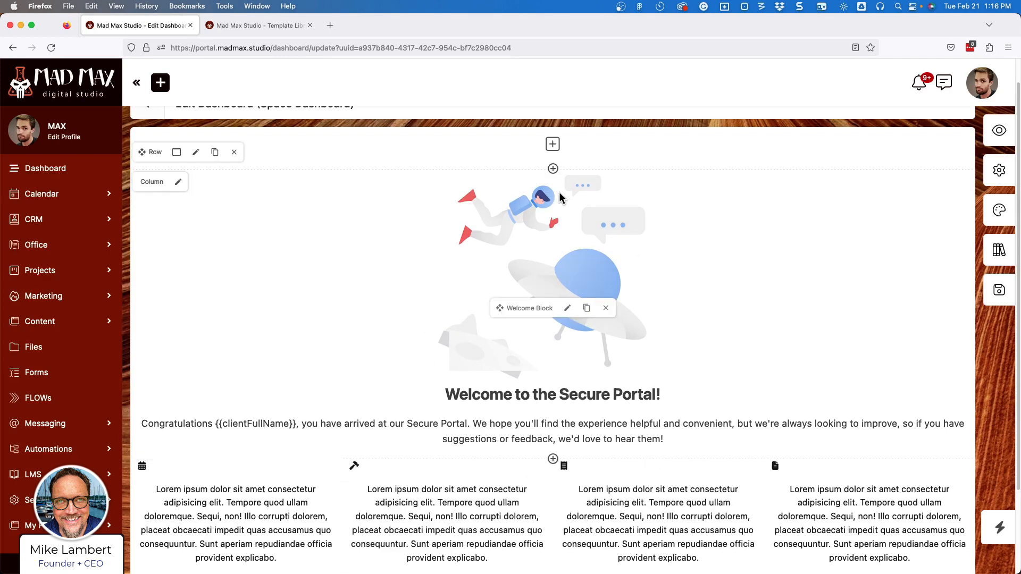
{"action": "scroll", "coordinate": [632, 252], "scroll_direction": "down", "scroll_amount": 2}
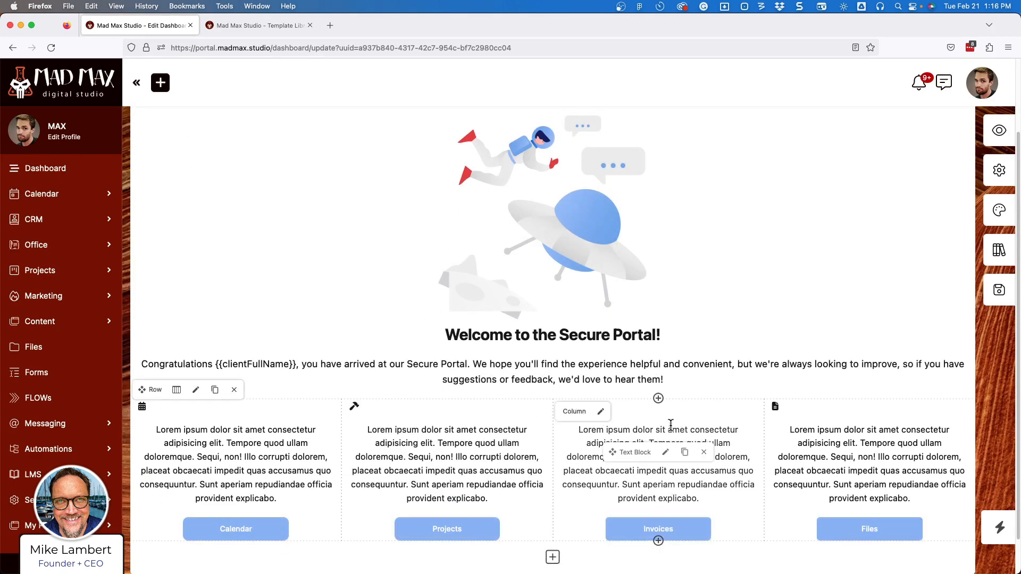
Open Space Dashboard's settings and review the Contact/Staff, Circle, Team and Role assignment options by priority.
{"action": "scroll", "coordinate": [882, 232], "scroll_direction": "up", "scroll_amount": 3}
{"action": "left_click", "coordinate": [990, 170]}
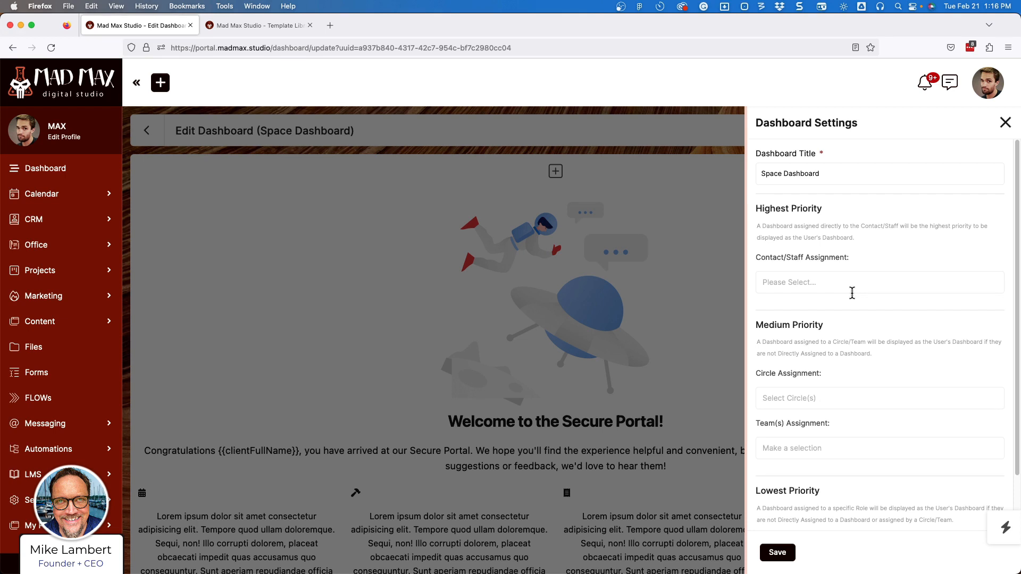
{"action": "scroll", "coordinate": [851, 293], "scroll_direction": "down", "scroll_amount": 3}
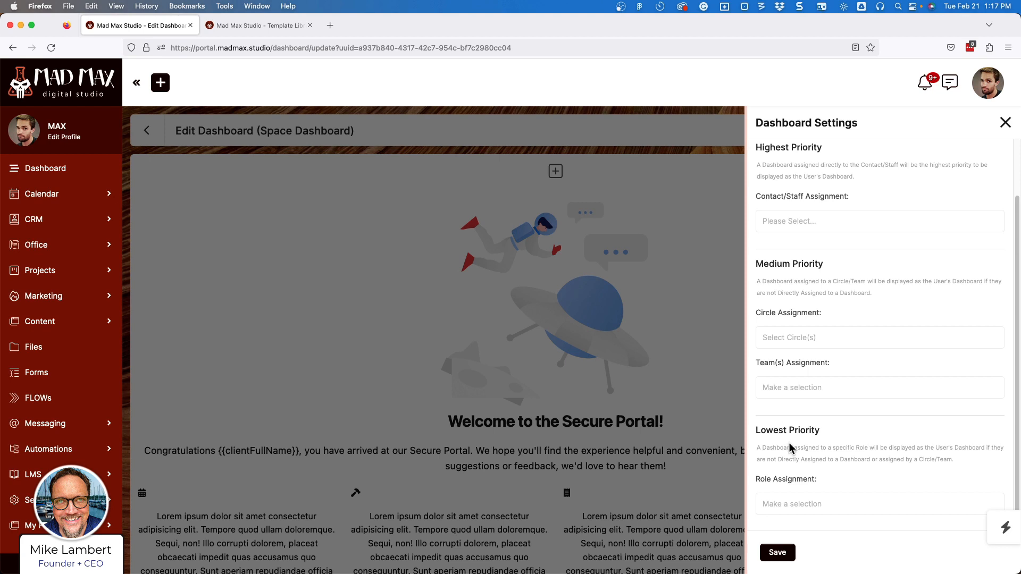
{"action": "left_click", "coordinate": [784, 498]}
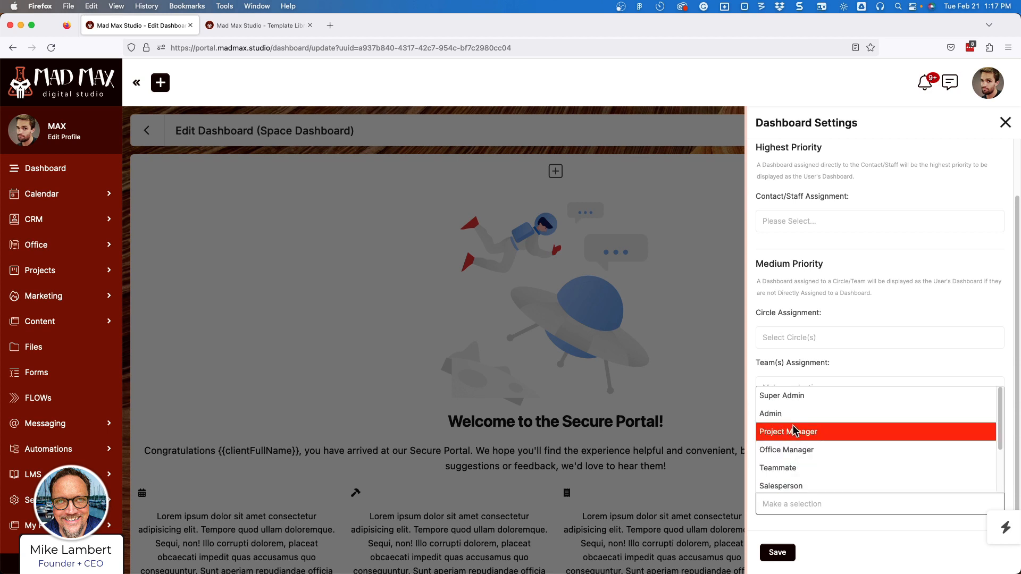
{"action": "left_click", "coordinate": [852, 373]}
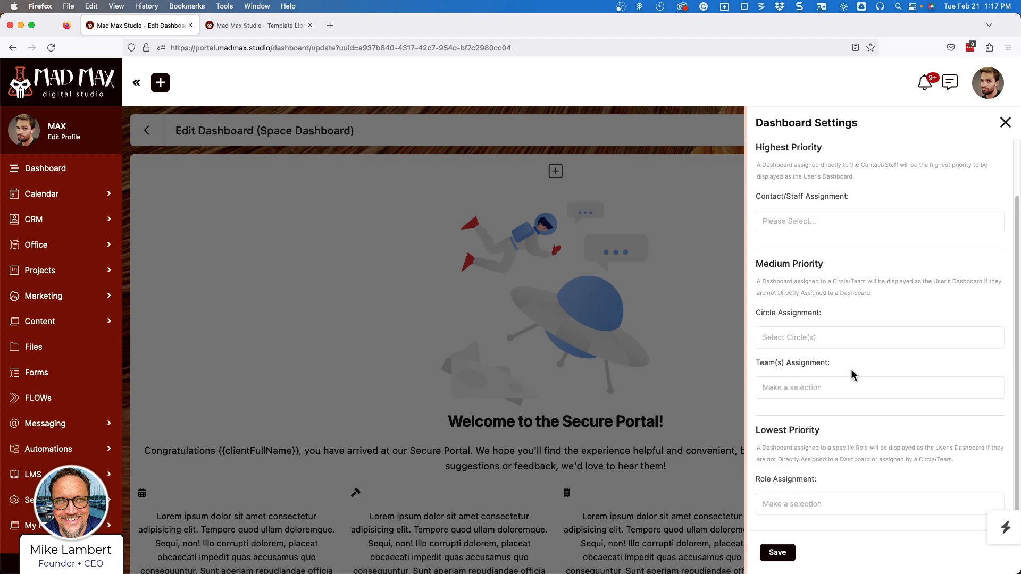
{"action": "scroll", "coordinate": [852, 370], "scroll_direction": "up", "scroll_amount": 1}
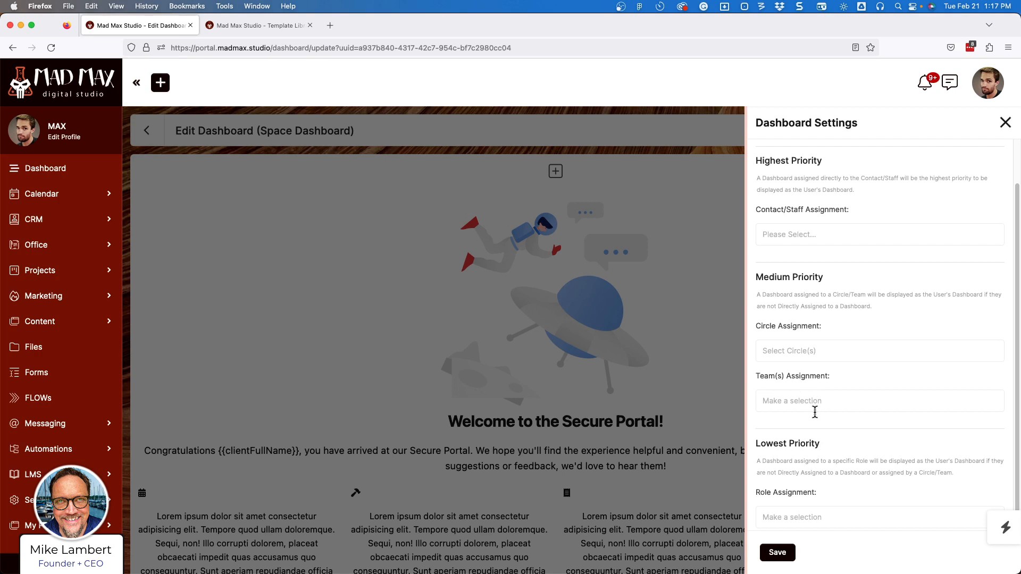
{"action": "scroll", "coordinate": [817, 416], "scroll_direction": "down", "scroll_amount": 1}
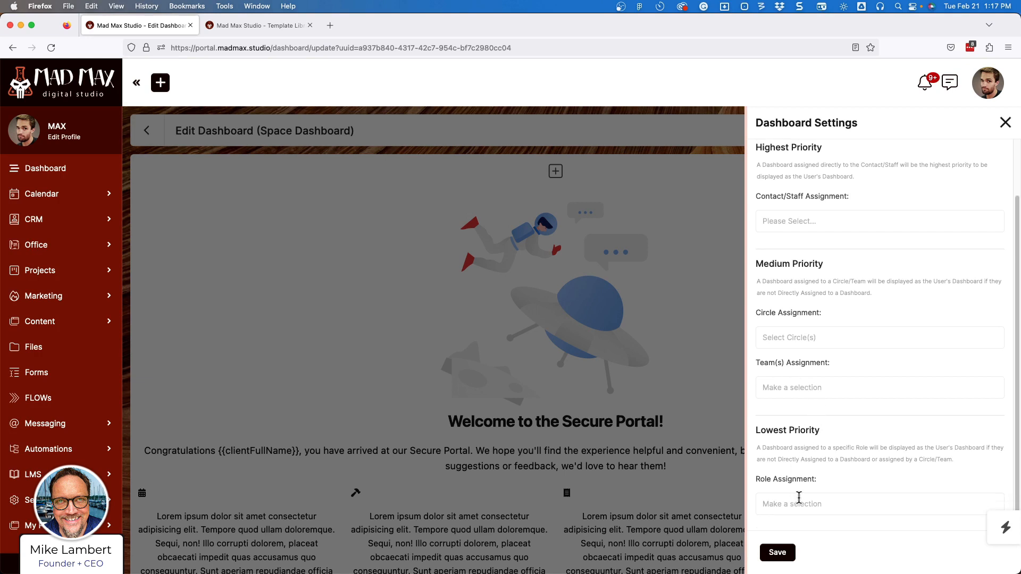
Set the Role Assignment of Space Dashboard to Client.
{"action": "left_click", "coordinate": [825, 503]}
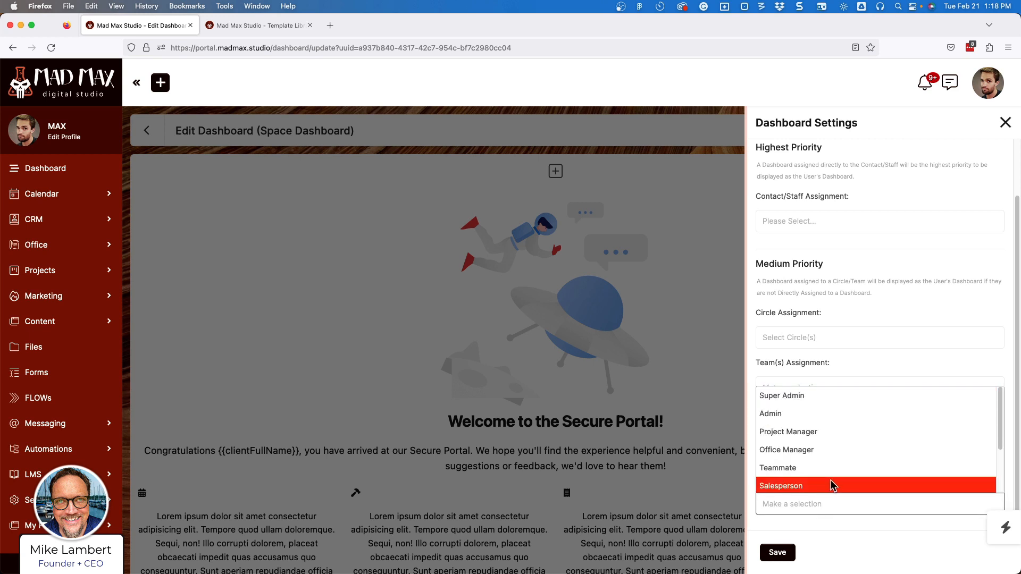
{"action": "scroll", "coordinate": [823, 463], "scroll_direction": "down", "scroll_amount": 2}
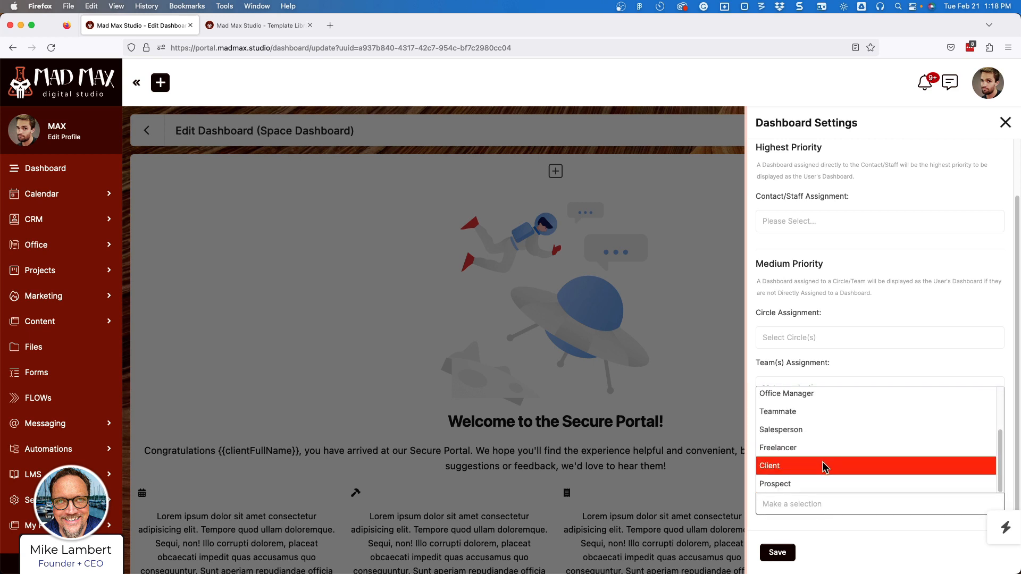
{"action": "left_click", "coordinate": [822, 465]}
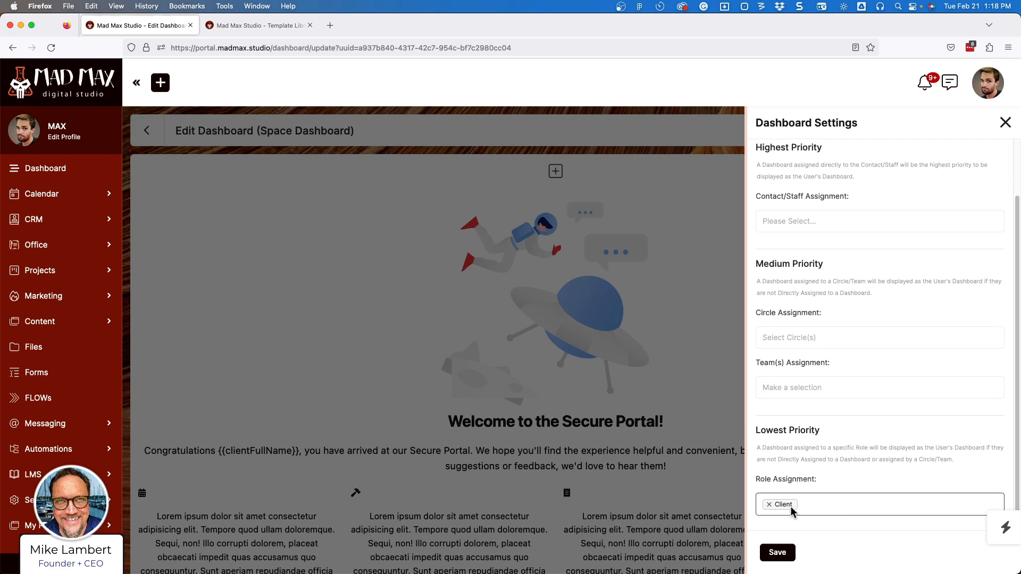
Replace the Client role with Prospect in Space Dashboard's Role Assignment.
{"action": "left_click", "coordinate": [767, 508]}
{"action": "scroll", "coordinate": [793, 452], "scroll_direction": "down", "scroll_amount": 2}
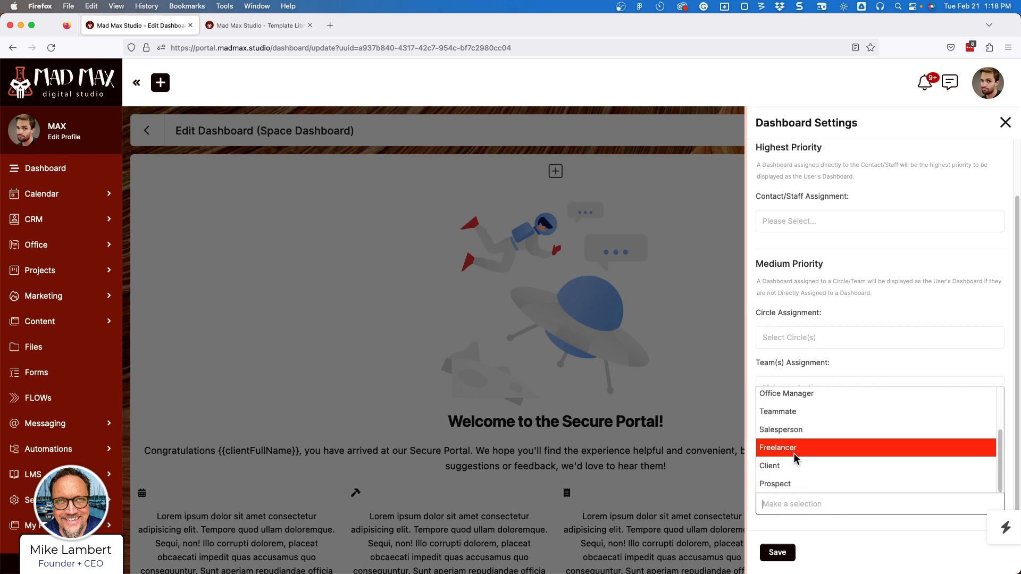
{"action": "left_click", "coordinate": [775, 483]}
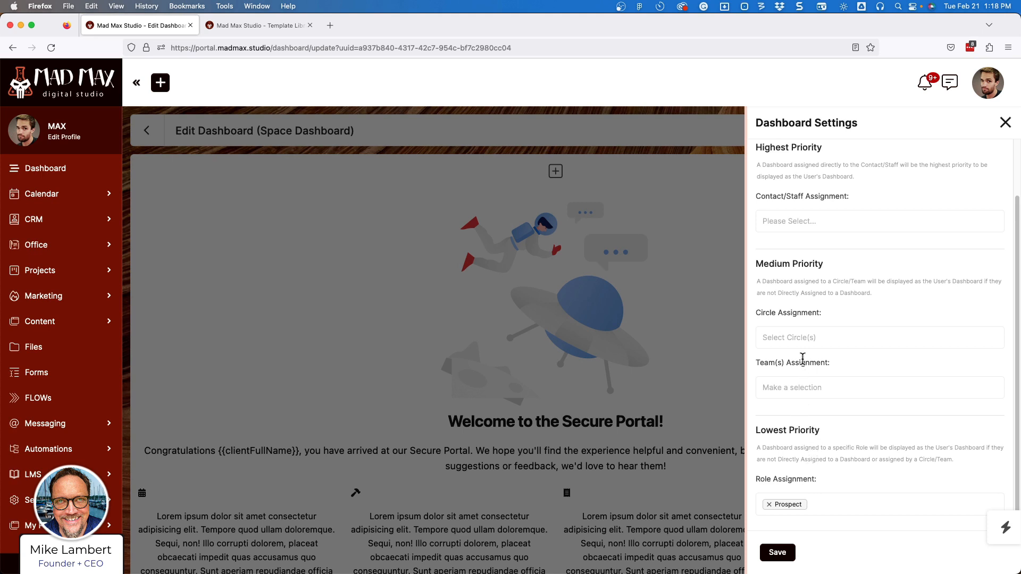
Set Space Dashboard's Circle Assignment to Website Clients and remove the Prospect role from its Role Assignment.
{"action": "left_click", "coordinate": [807, 341]}
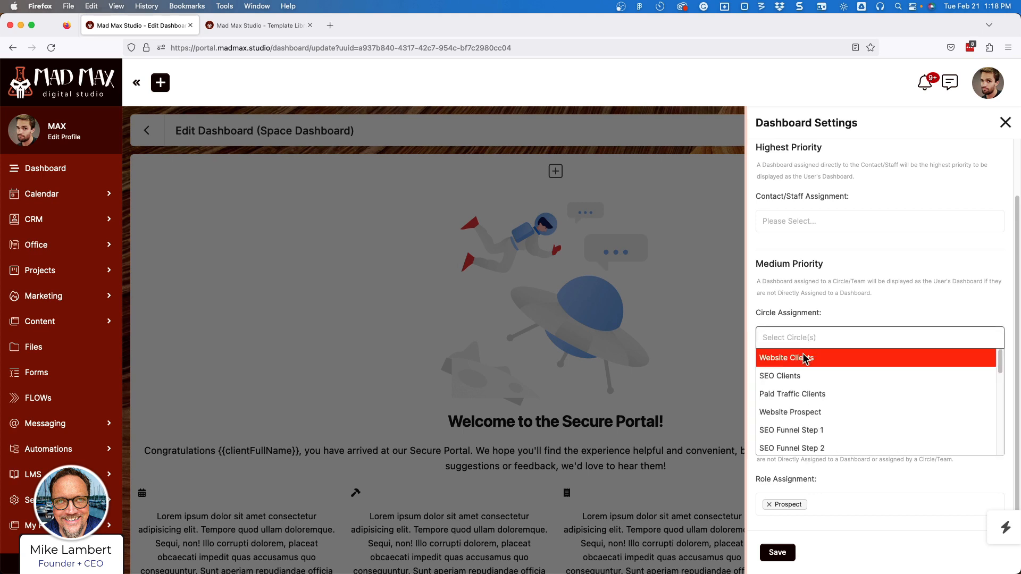
{"action": "left_click", "coordinate": [802, 359]}
{"action": "left_click", "coordinate": [852, 318]}
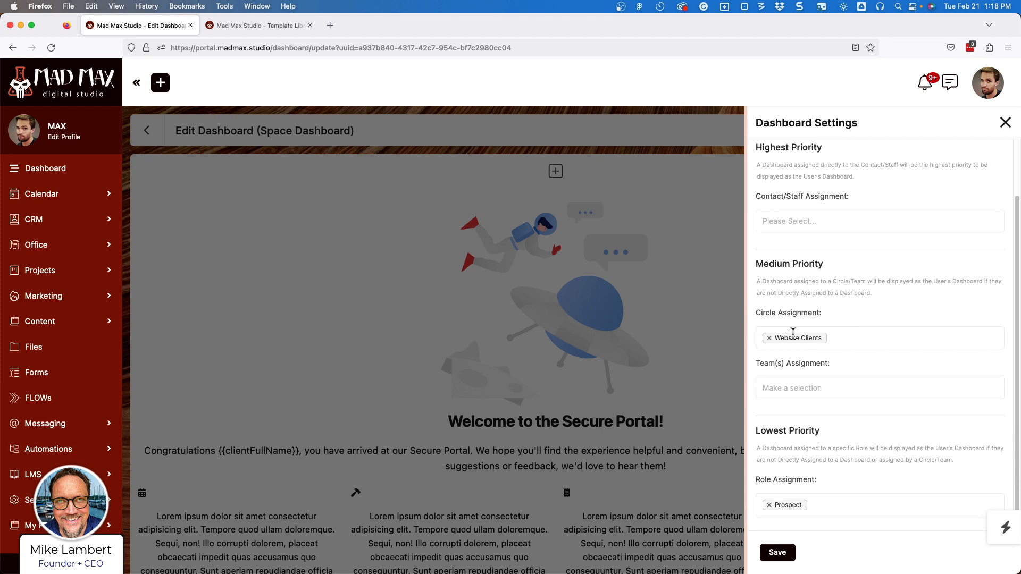
{"action": "left_click", "coordinate": [769, 505]}
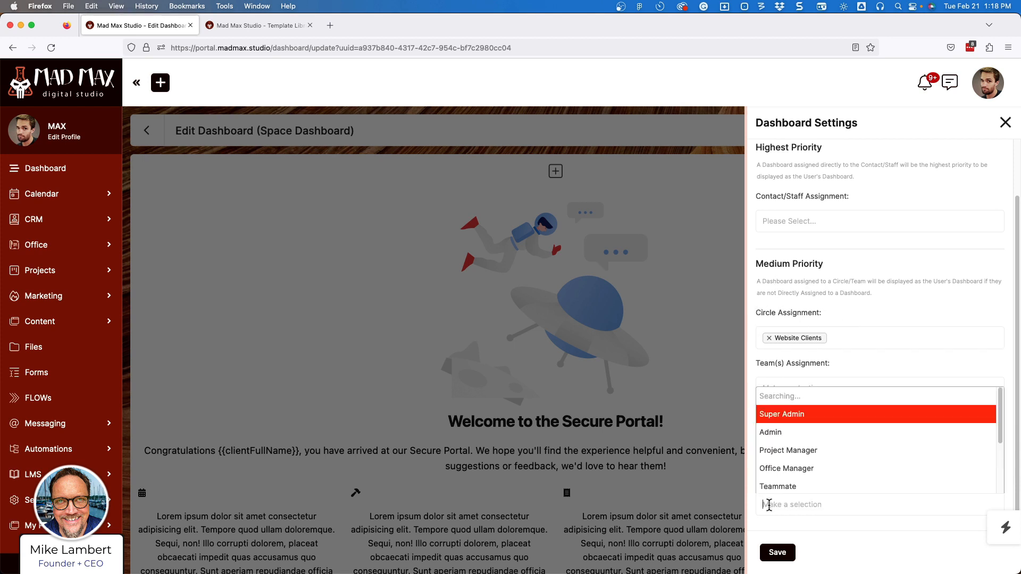
{"action": "left_click", "coordinate": [872, 352]}
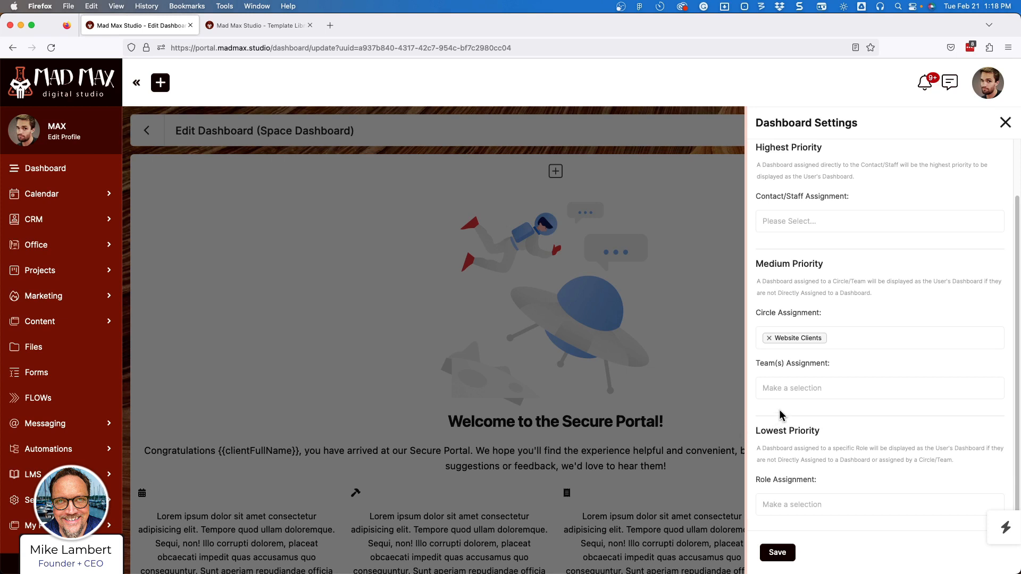
Clear the Circle Assignment and reselect the Website Clients circle.
{"action": "left_click", "coordinate": [769, 338]}
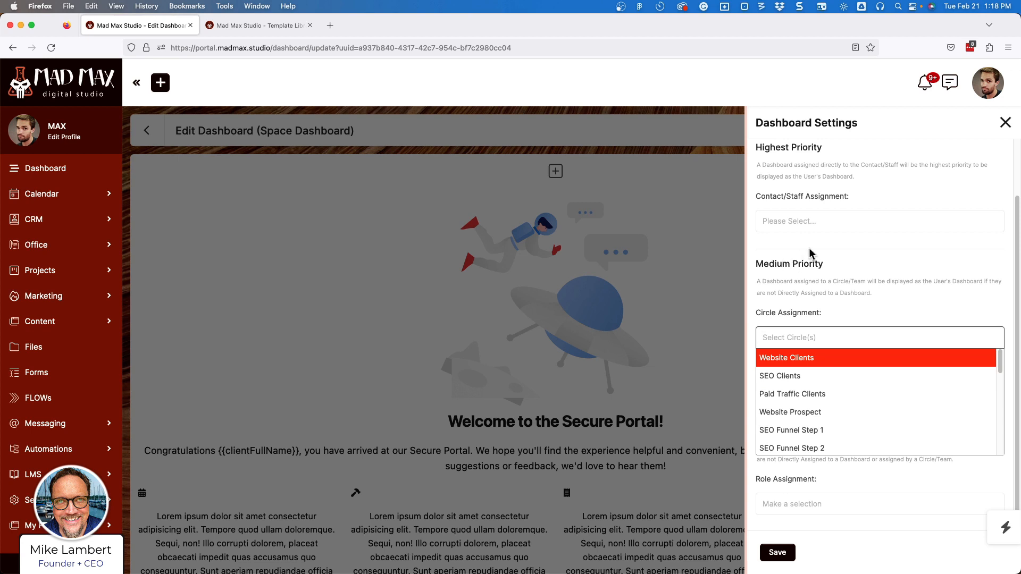
{"action": "left_click", "coordinate": [809, 247]}
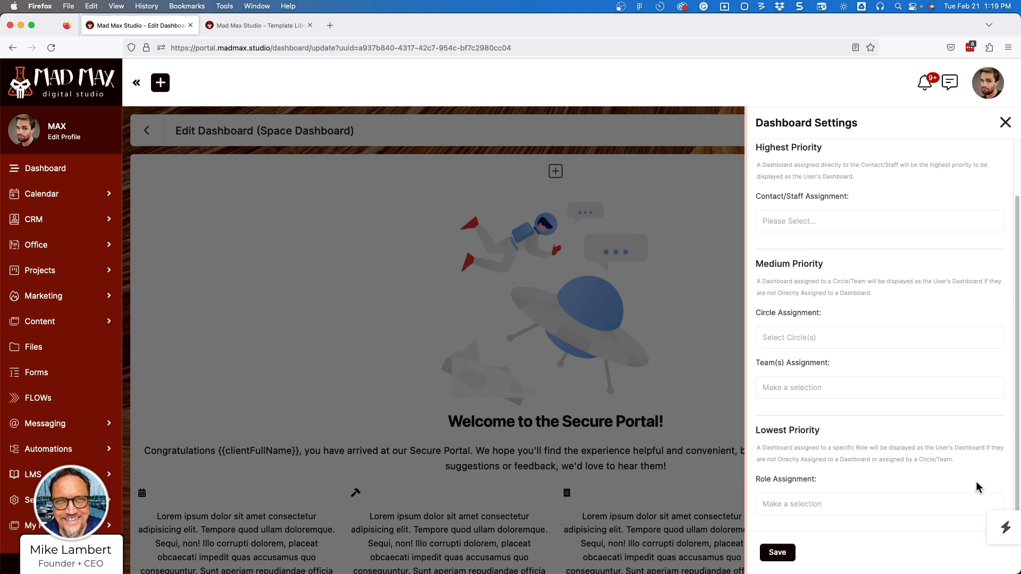
{"action": "left_click", "coordinate": [806, 341]}
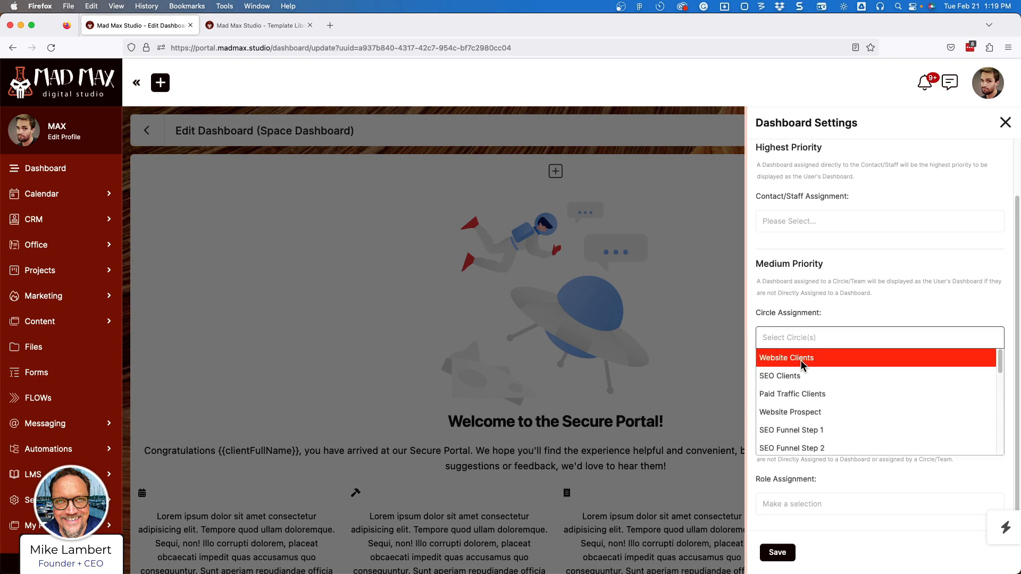
{"action": "left_click", "coordinate": [799, 358]}
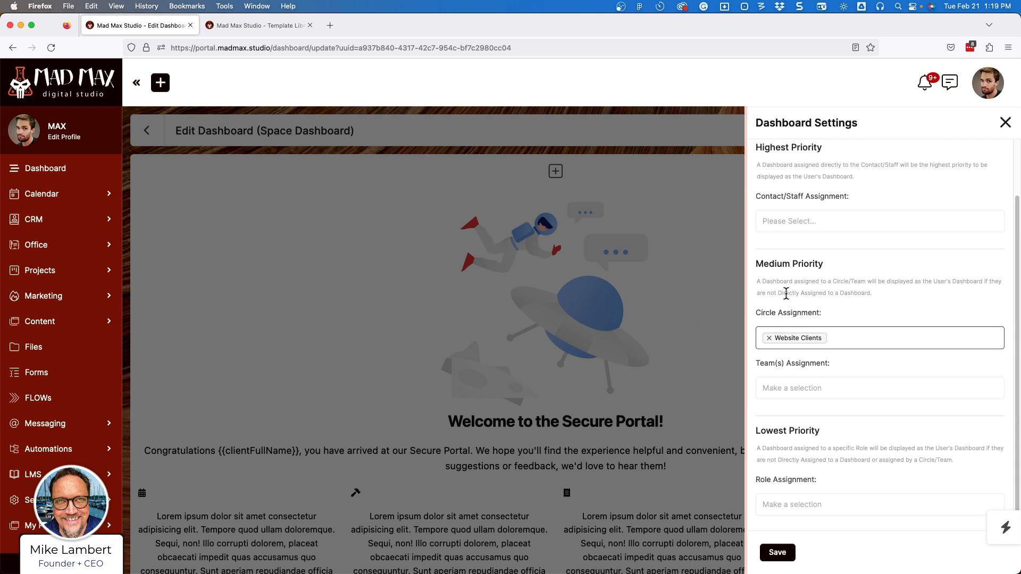
Remove the Website Clients circle and examine the note on Medium Priority assignments.
{"action": "left_click", "coordinate": [769, 338]}
{"action": "left_click_drag", "start_coordinate": [801, 300], "coordinate": [807, 299]}
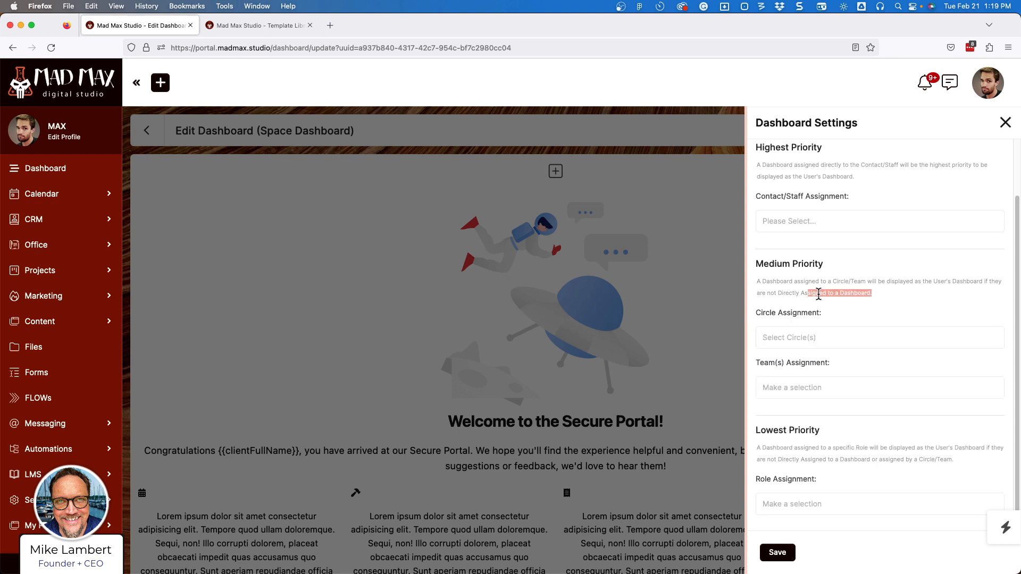
{"action": "left_click", "coordinate": [818, 294]}
Assign the dashboard directly to the Runaway Dog Leads client contact and remove that Contact/Staff Assignment again.
{"action": "left_click", "coordinate": [788, 232]}
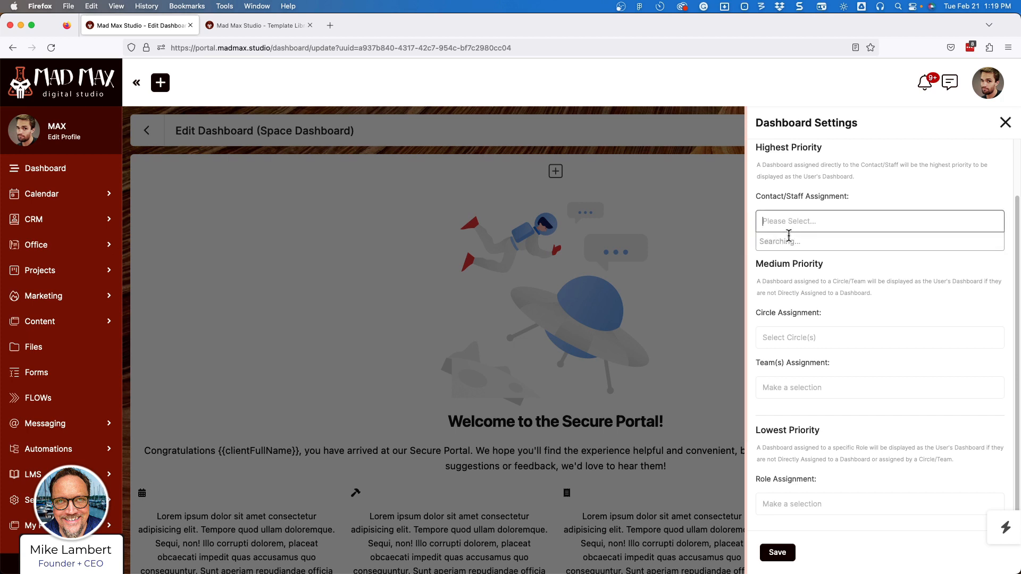
{"action": "left_click", "coordinate": [804, 318]}
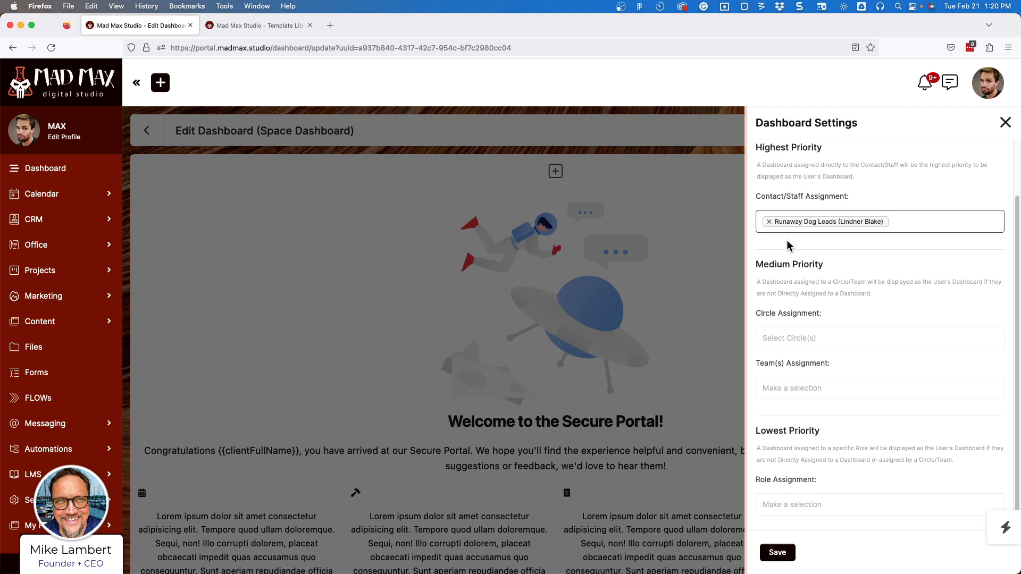
{"action": "left_click", "coordinate": [769, 221]}
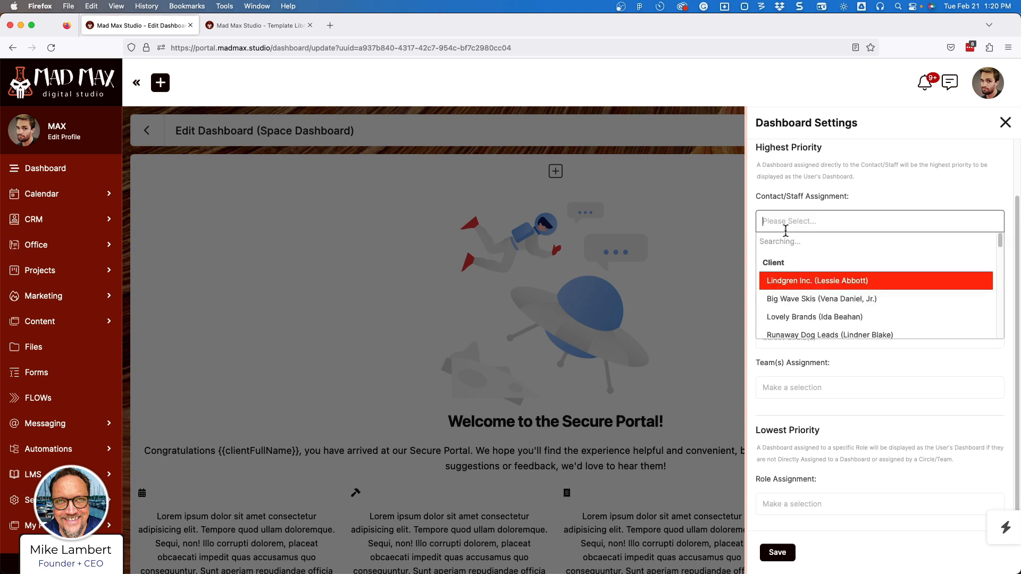
{"action": "left_click", "coordinate": [914, 181]}
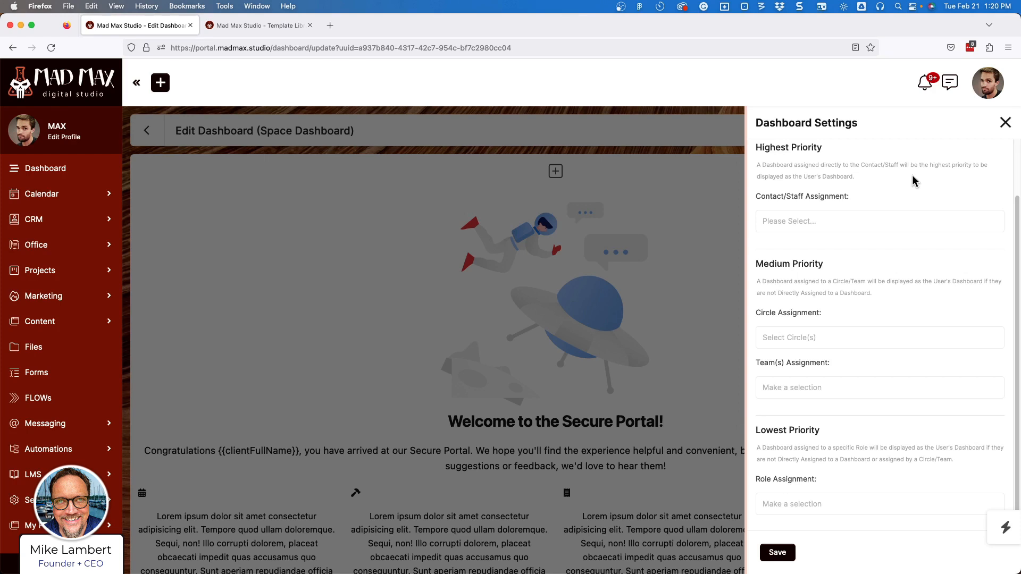
Assign the Website Clients circle to the dashboard and close the dashboard settings without saving.
{"action": "left_click", "coordinate": [814, 343]}
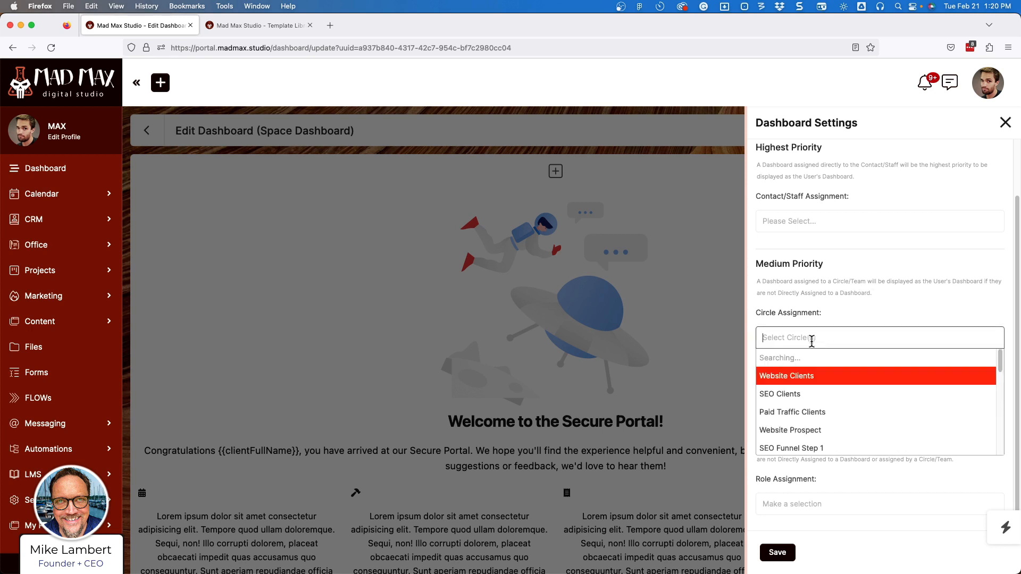
{"action": "left_click", "coordinate": [809, 361]}
{"action": "left_click", "coordinate": [882, 314]}
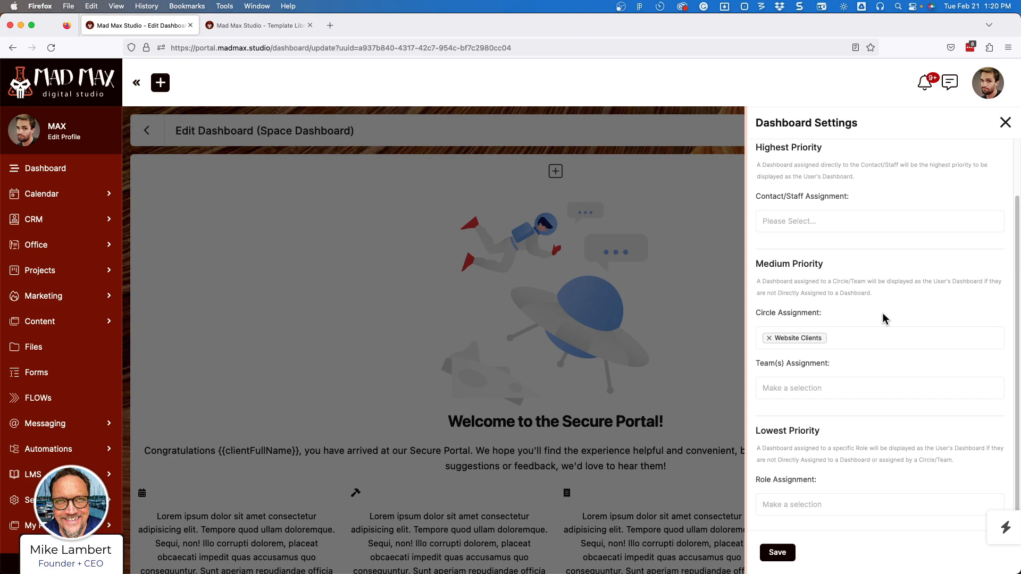
{"action": "key", "text": "ctrl+Right"}
{"action": "left_click", "coordinate": [1005, 123]}
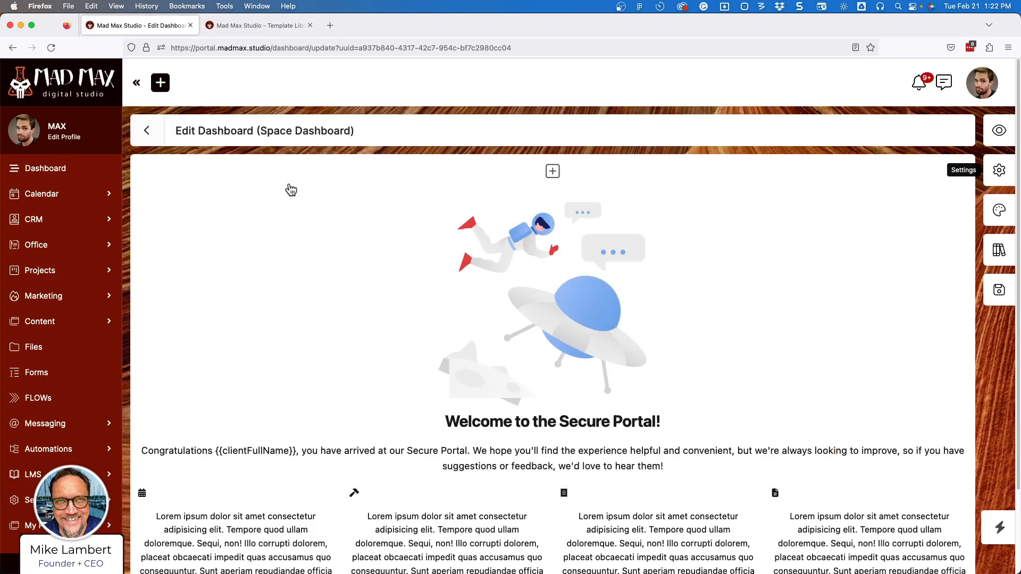
Review the Access Options of the four-column row for circles, teams, roles and users, leaving them unchanged.
{"action": "scroll", "coordinate": [229, 340], "scroll_direction": "down", "scroll_amount": 1}
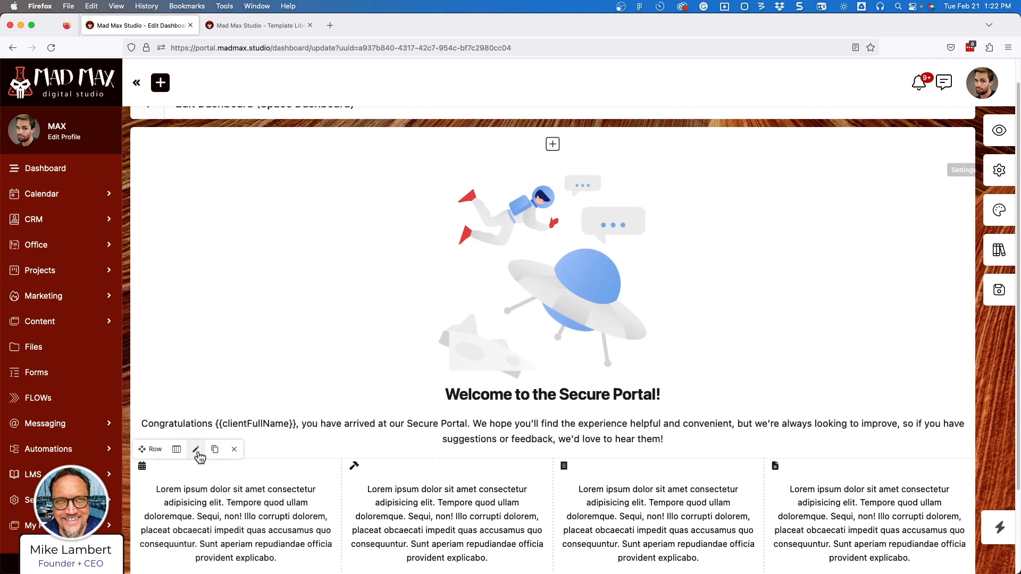
{"action": "left_click", "coordinate": [196, 451]}
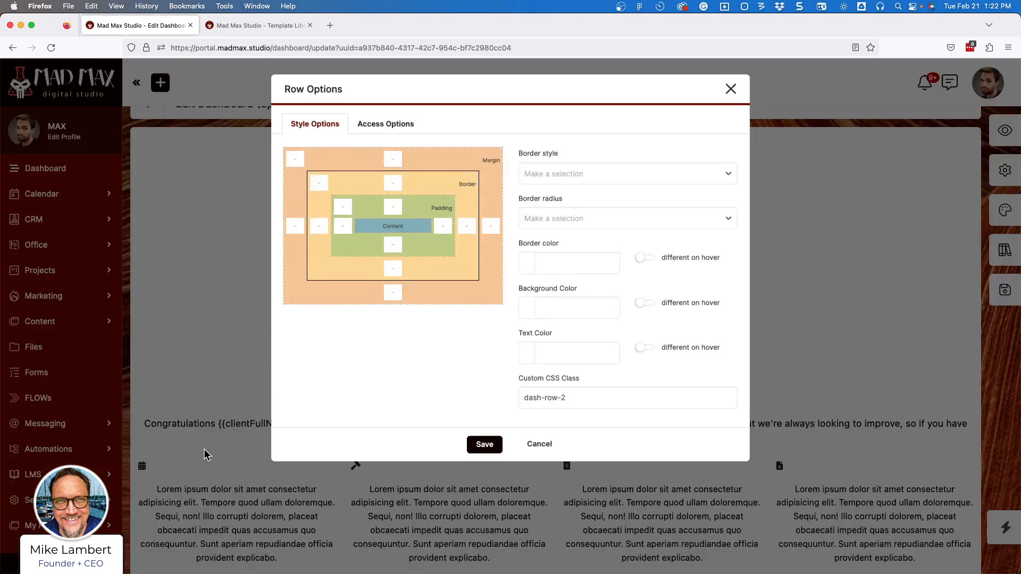
{"action": "left_click", "coordinate": [398, 133]}
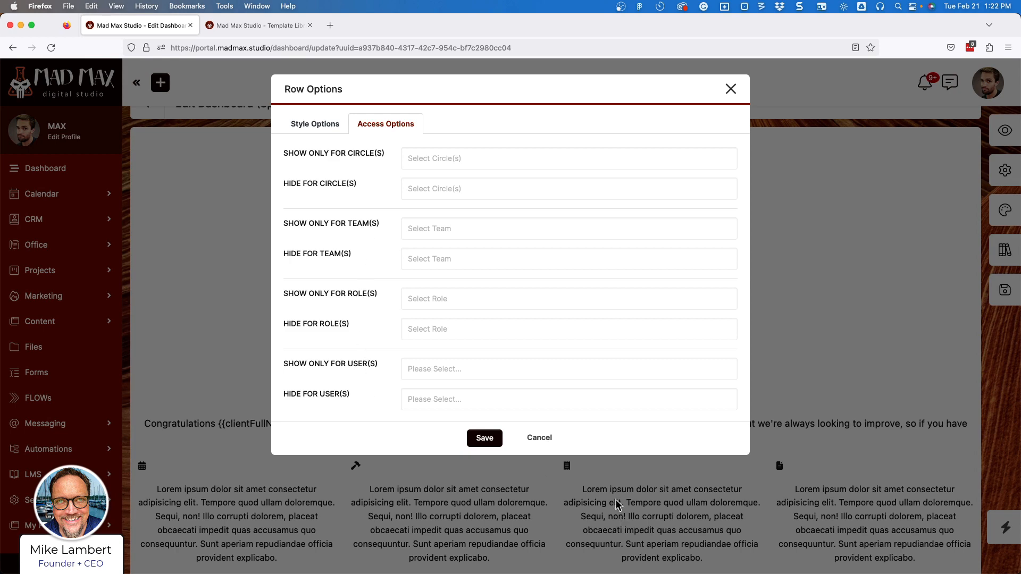
{"action": "left_click", "coordinate": [540, 438]}
Duplicate the four-column row of text and buttons several times below the welcome section.
{"action": "scroll", "coordinate": [447, 447], "scroll_direction": "down", "scroll_amount": 1}
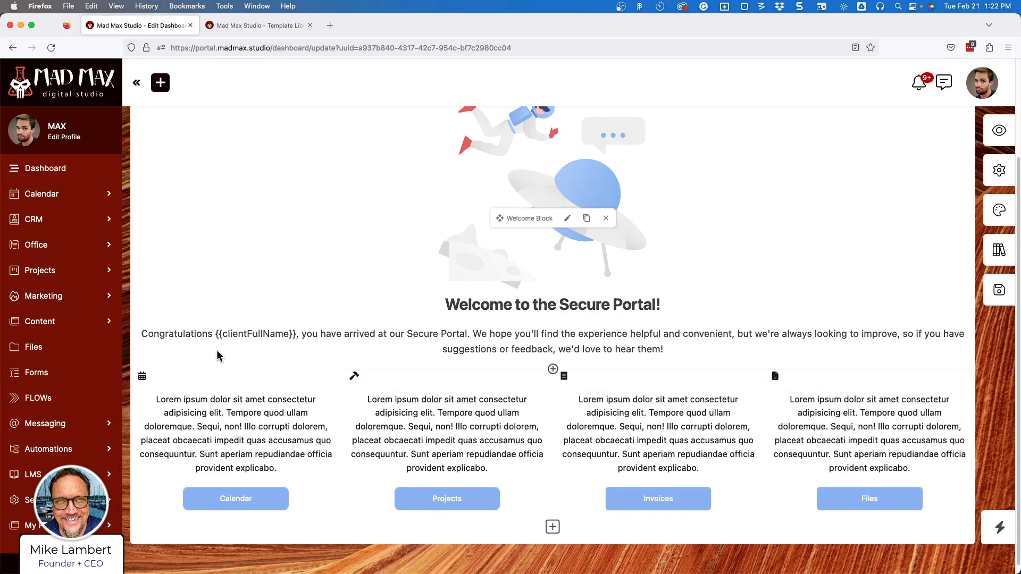
{"action": "left_click", "coordinate": [215, 361]}
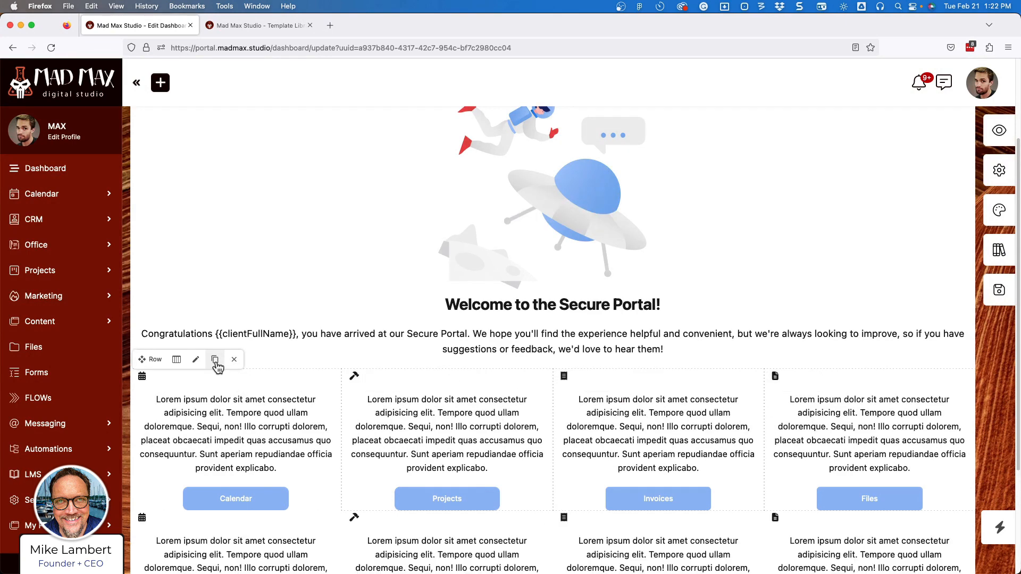
{"action": "scroll", "coordinate": [234, 364], "scroll_direction": "down", "scroll_amount": 4}
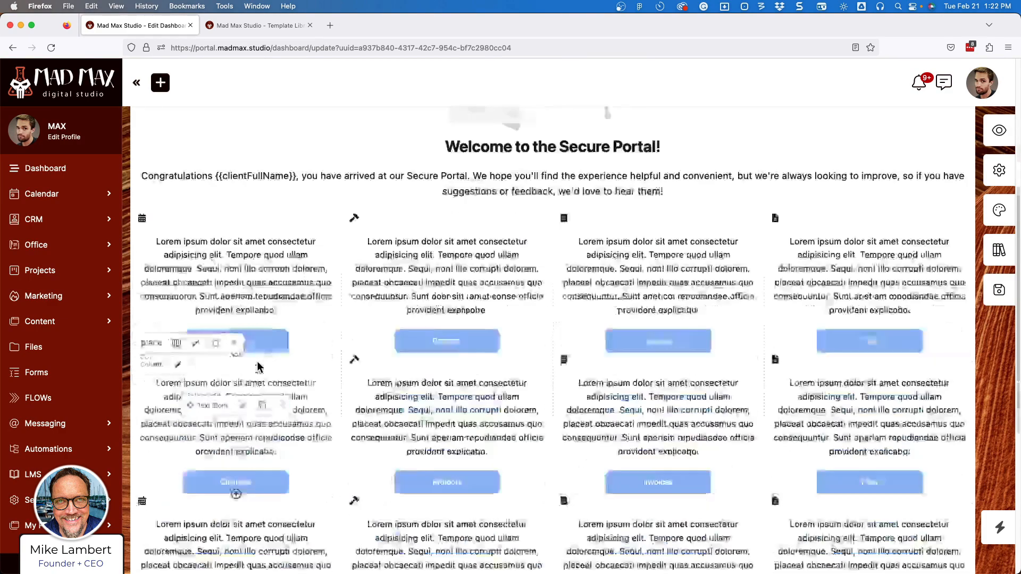
{"action": "scroll", "coordinate": [257, 364], "scroll_direction": "down", "scroll_amount": 1}
{"action": "scroll", "coordinate": [257, 365], "scroll_direction": "up", "scroll_amount": 2}
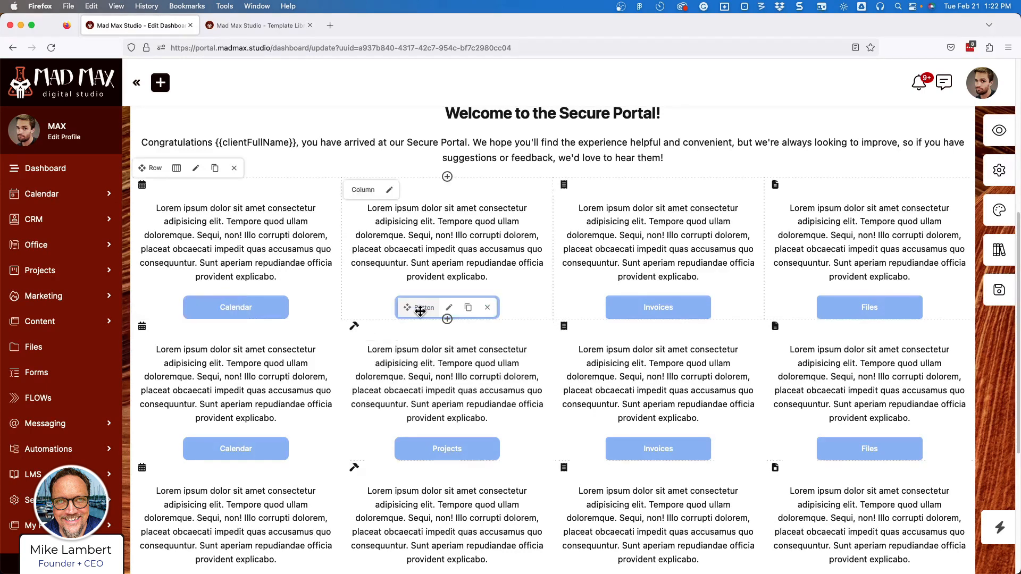
Switch to the Dynamic Dashboards diagram and examine the circles and rows in its Permission Layers section.
{"action": "key", "text": "ctrl+Right"}
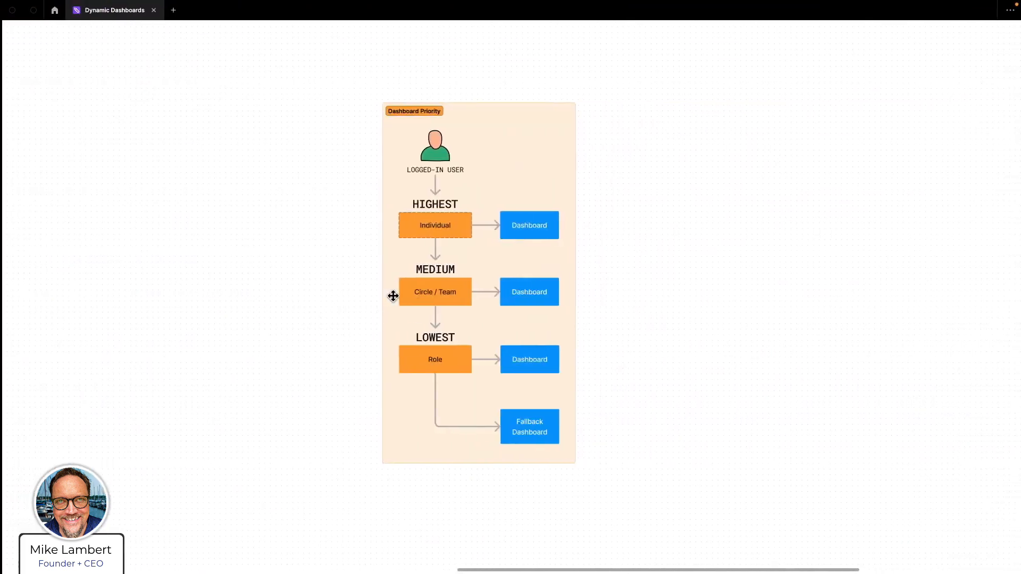
{"action": "scroll", "coordinate": [646, 303], "scroll_direction": "right", "scroll_amount": 12}
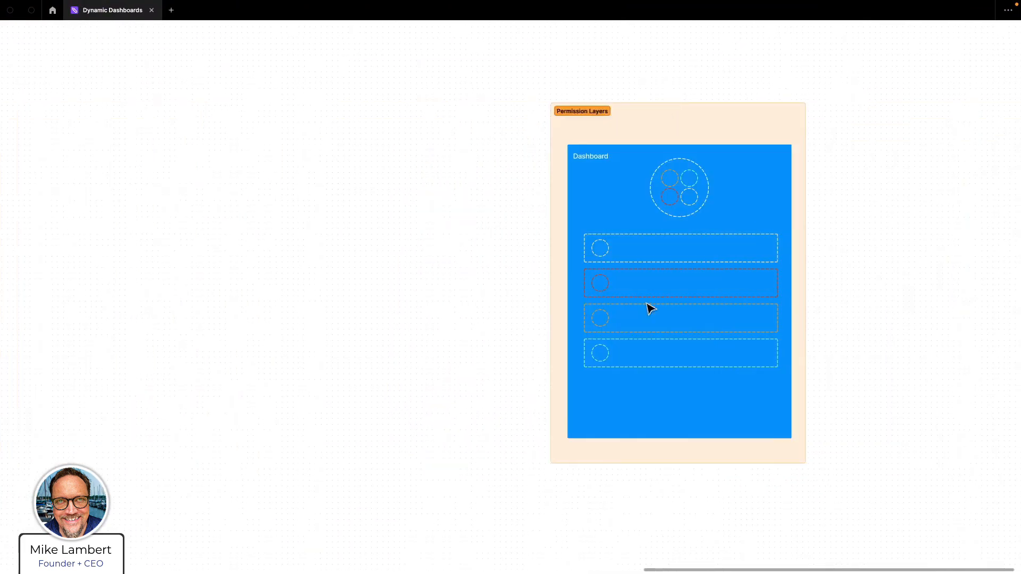
{"action": "scroll", "coordinate": [695, 268], "scroll_direction": "up", "scroll_amount": 3}
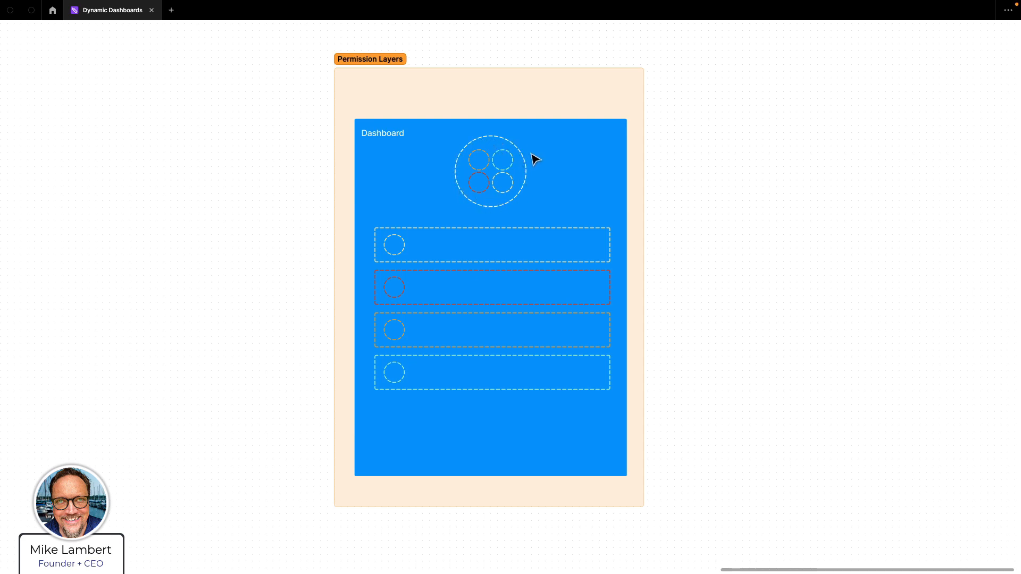
{"action": "left_click", "coordinate": [479, 151]}
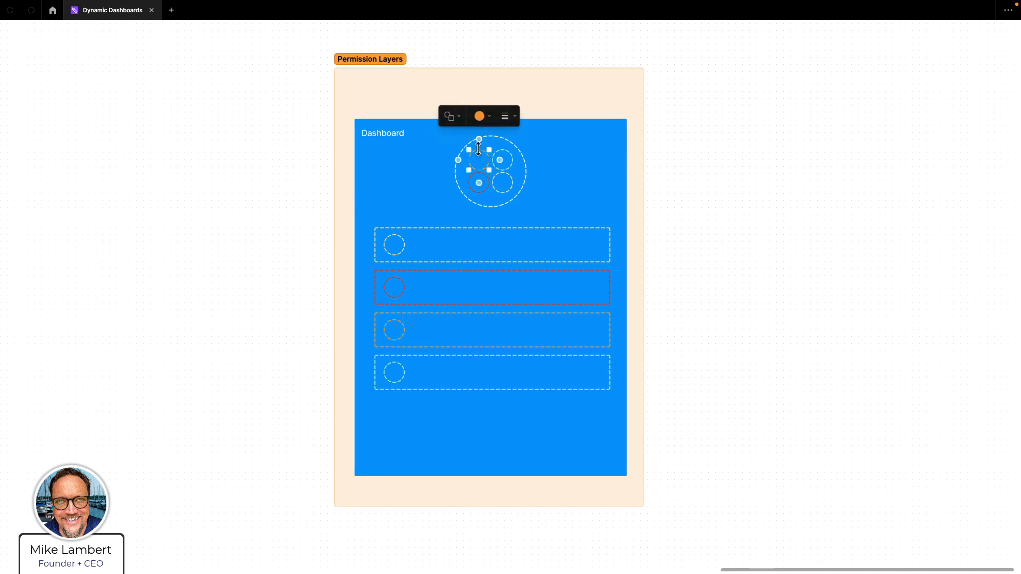
{"action": "left_click", "coordinate": [509, 159]}
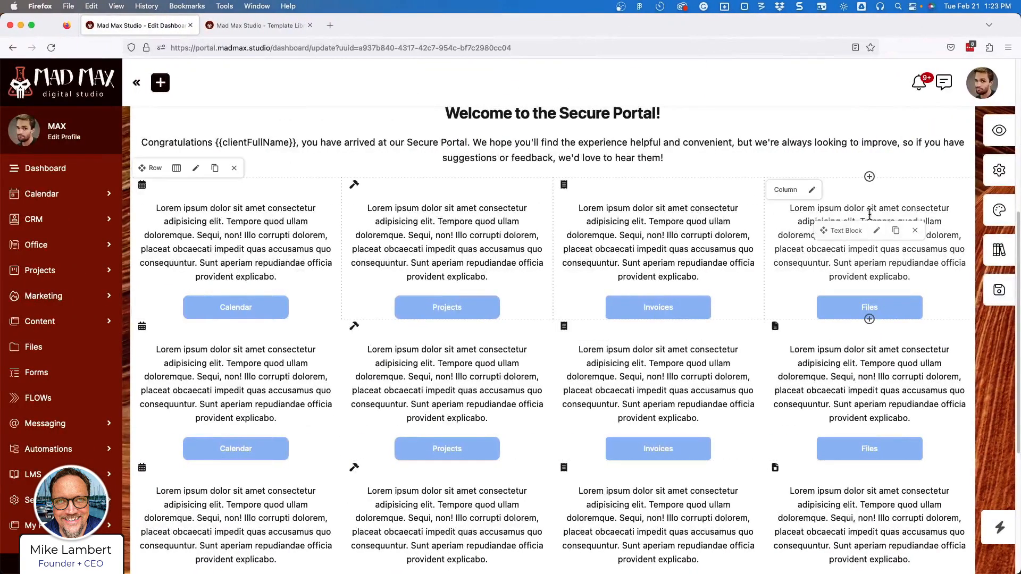
Reopen Space Dashboard's settings, select Website Clients as the Circle Assignment, and close the settings without saving.
{"action": "left_click", "coordinate": [997, 172]}
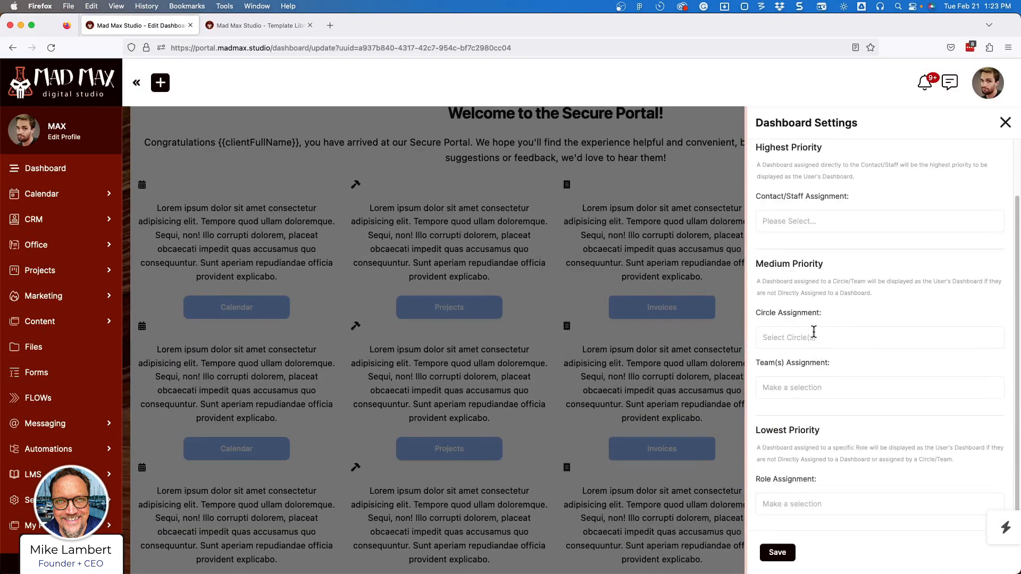
{"action": "left_click", "coordinate": [796, 337]}
{"action": "left_click", "coordinate": [790, 358]}
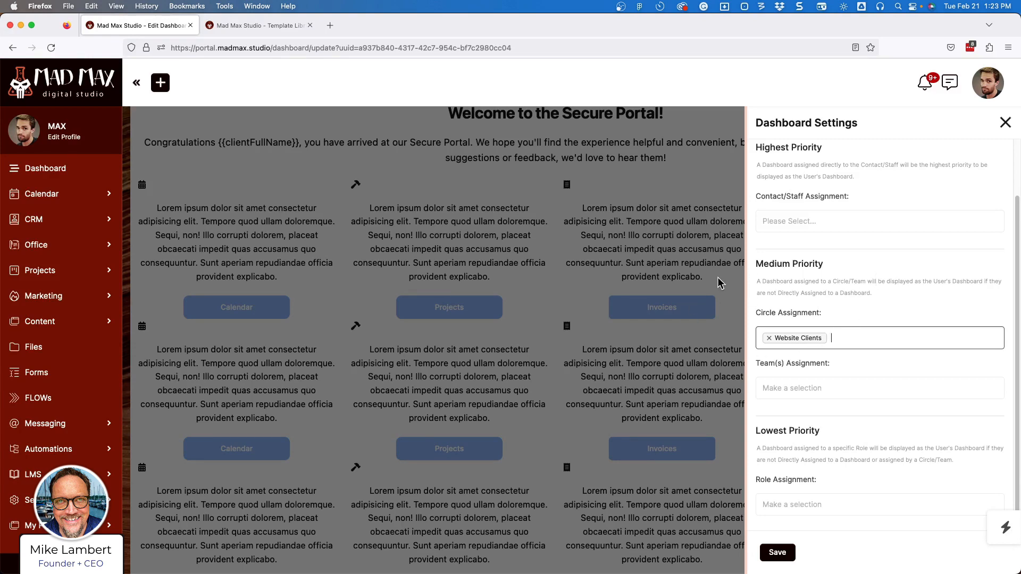
{"action": "key", "text": "ctrl+Right"}
{"action": "left_click", "coordinate": [1005, 123]}
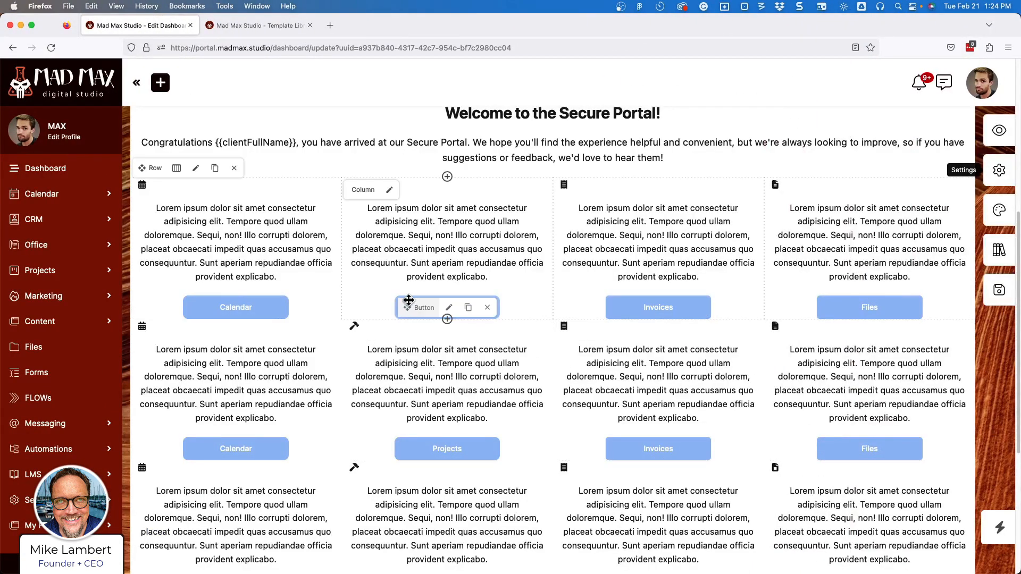
Examine the first four-column row's show-only and hide access options, and look over the duplicated rows.
{"action": "left_click", "coordinate": [196, 168]}
{"action": "left_click", "coordinate": [391, 131]}
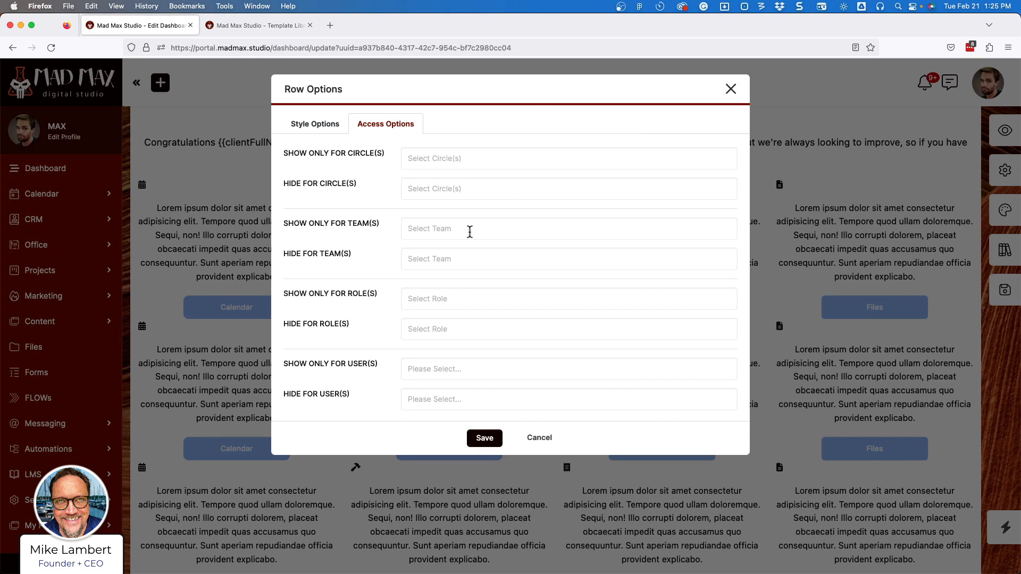
{"action": "left_click", "coordinate": [730, 89]}
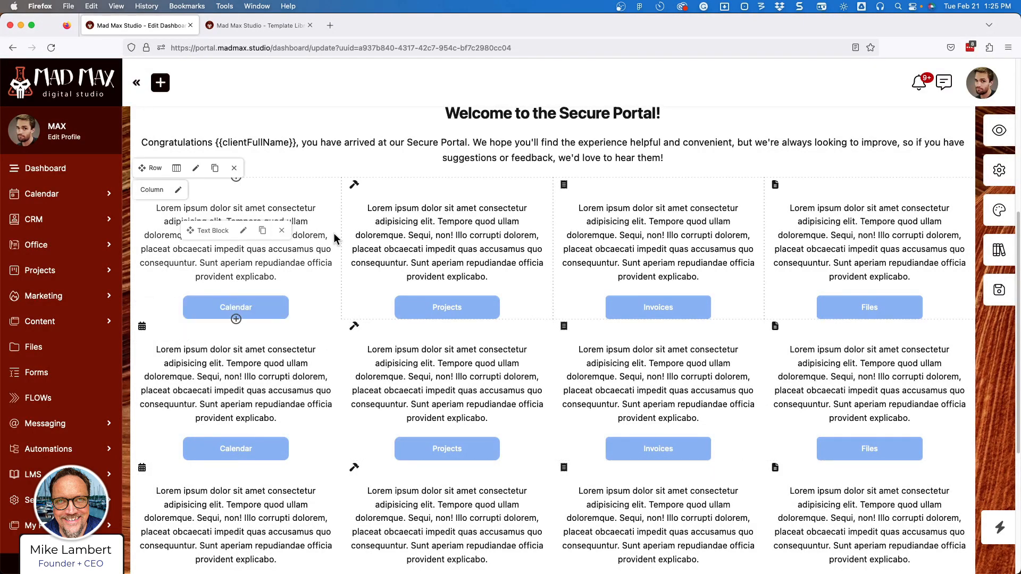
{"action": "scroll", "coordinate": [333, 238], "scroll_direction": "up", "scroll_amount": 2}
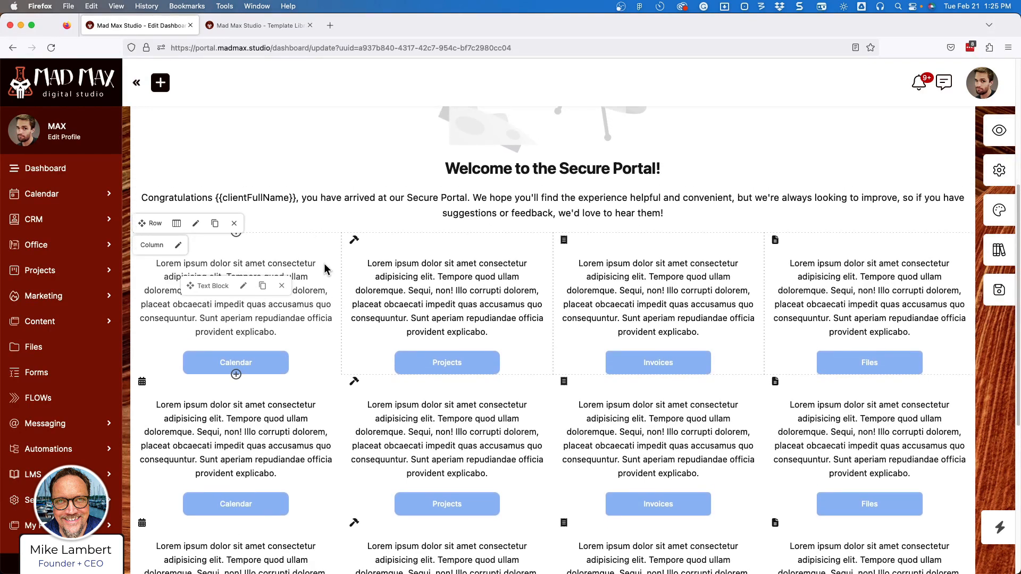
{"action": "scroll", "coordinate": [326, 260], "scroll_direction": "up", "scroll_amount": 2}
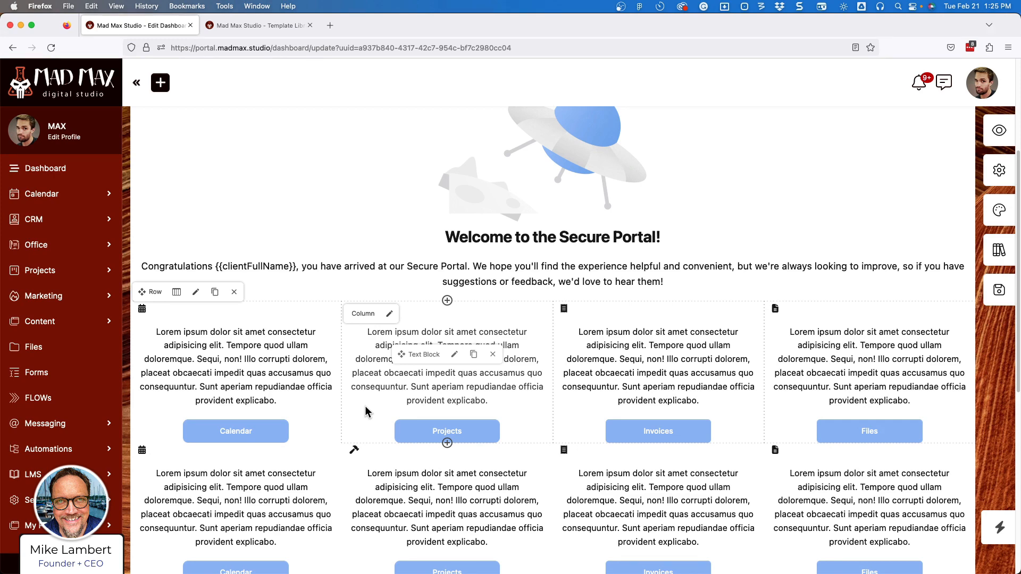
Replace "Lorem" in the first row's Calendar text block with "Hi" and the clientFullName placeholder, and save the block.
{"action": "left_click", "coordinate": [243, 354]}
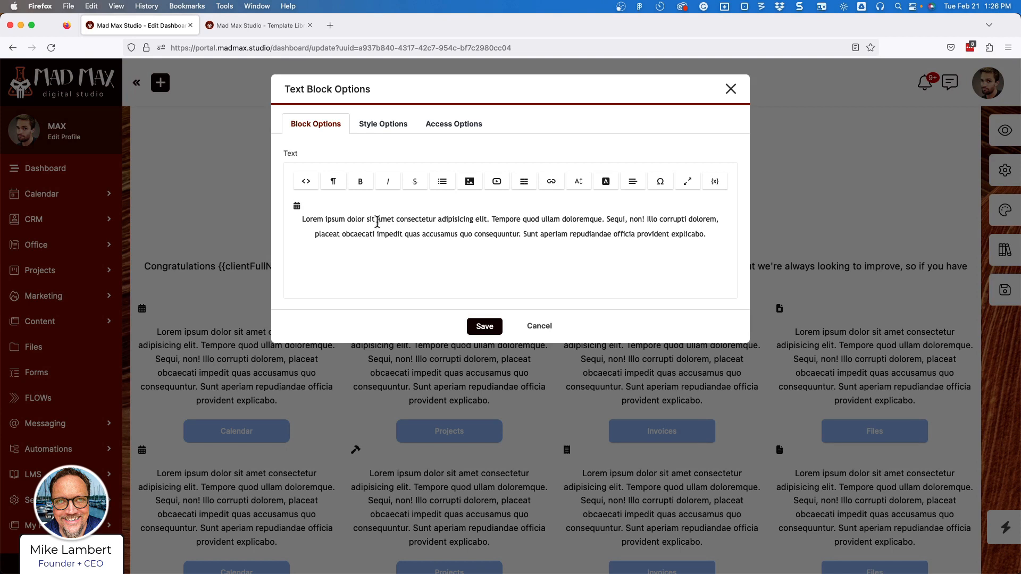
{"action": "double_click", "coordinate": [305, 219]}
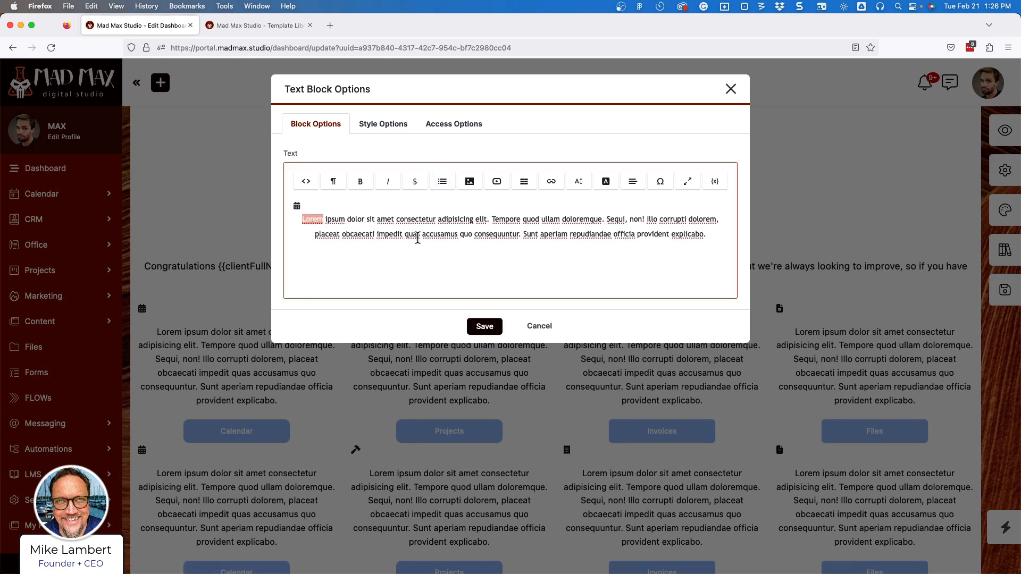
{"action": "type", "text": "Hi"}
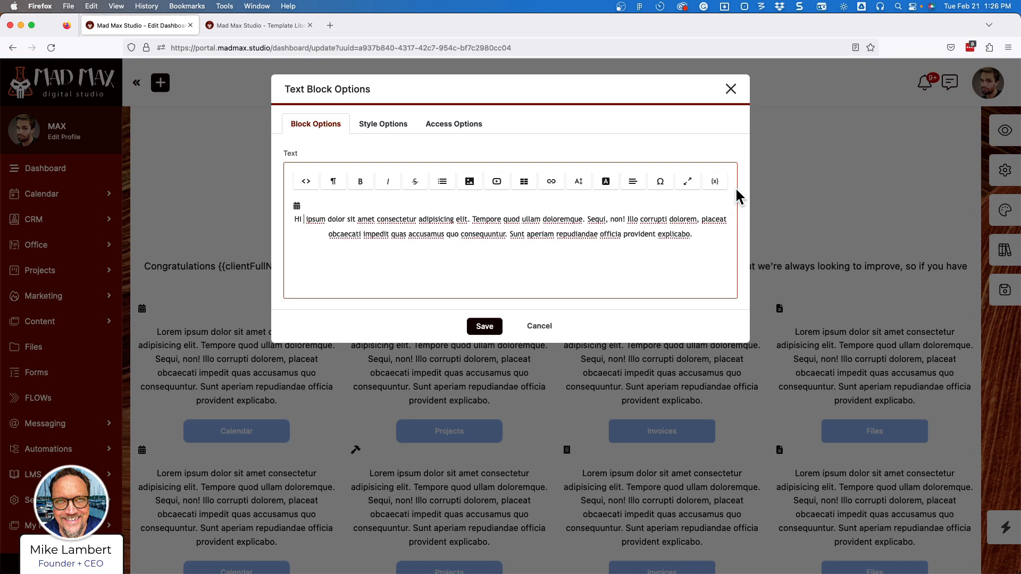
{"action": "left_click", "coordinate": [715, 182]}
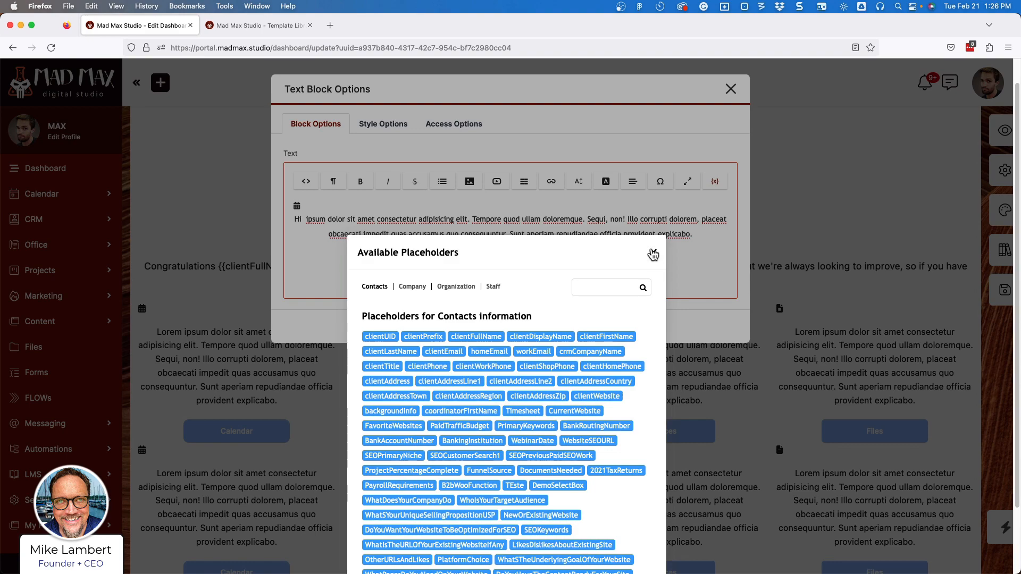
{"action": "left_click", "coordinate": [488, 338]}
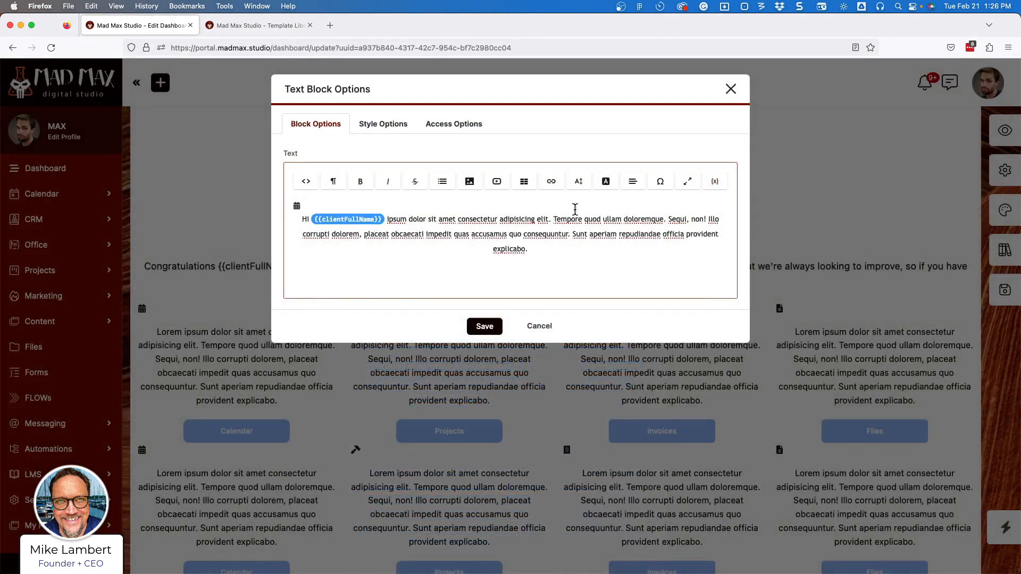
{"action": "left_click", "coordinate": [485, 326]}
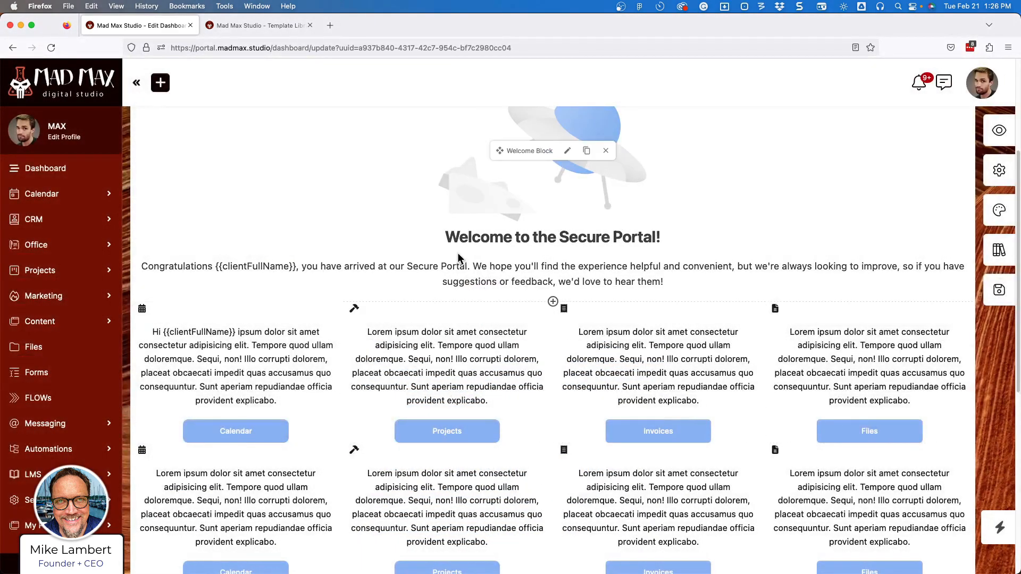
Switch to the Permission Layers diagram to review the dashboard's circles and rows, and return to the dashboard editor.
{"action": "scroll", "coordinate": [742, 220], "scroll_direction": "up", "scroll_amount": 3}
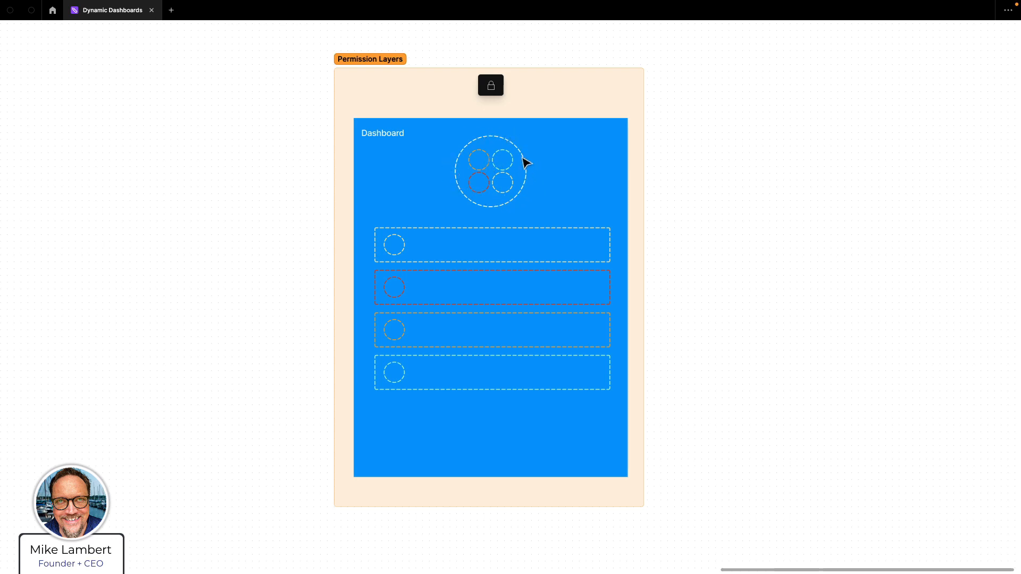
{"action": "left_click", "coordinate": [686, 98]}
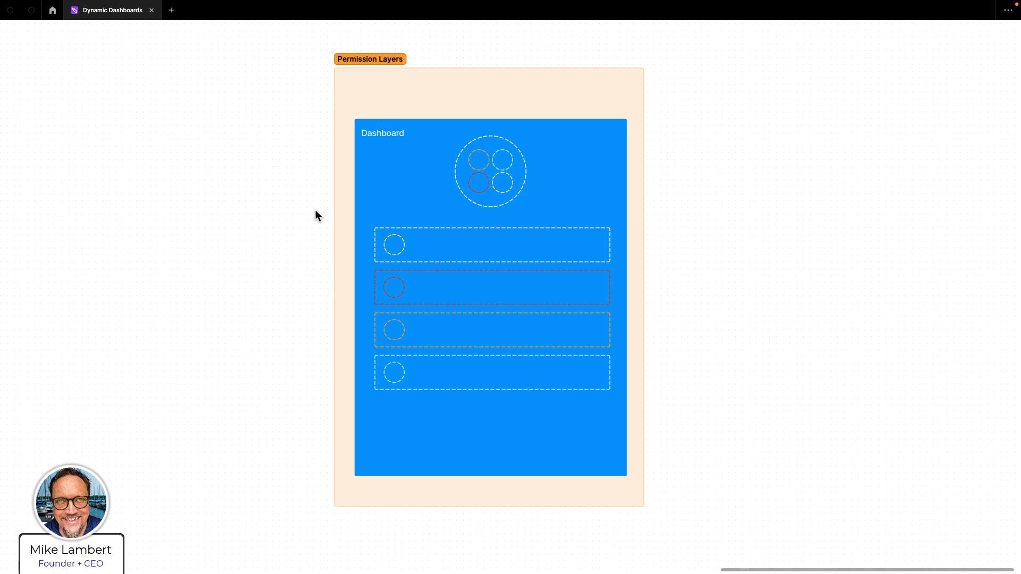
{"action": "key", "text": "ctrl+Left"}
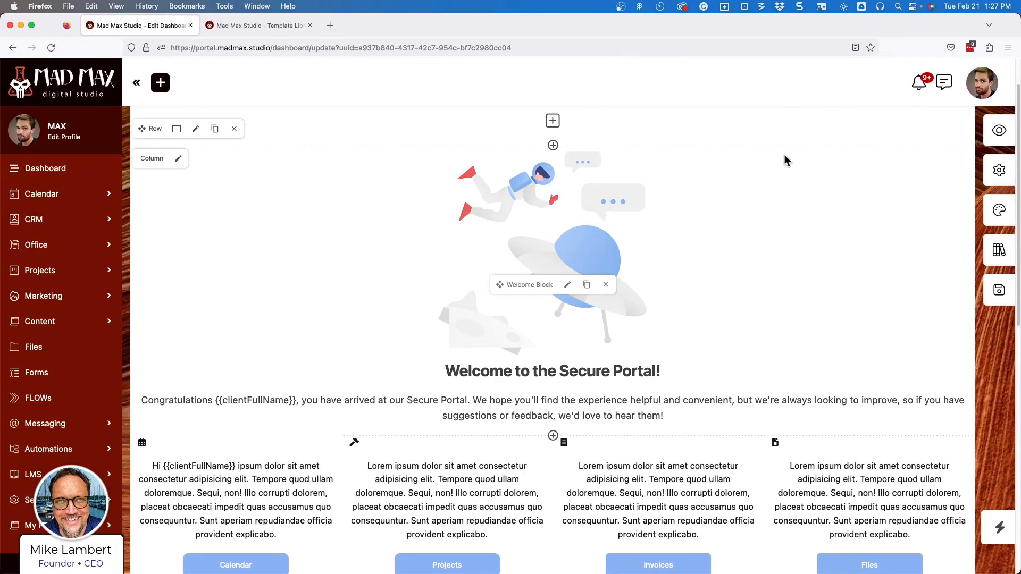
Preview the dashboard in desktop size and look through the welcome section and all four-column rows.
{"action": "left_click", "coordinate": [999, 130]}
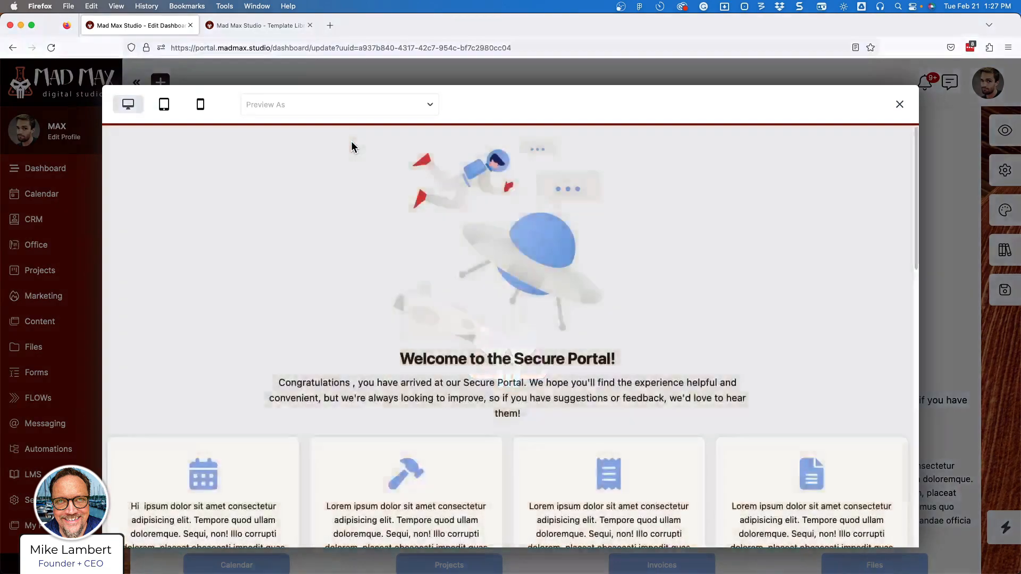
{"action": "scroll", "coordinate": [386, 219], "scroll_direction": "down", "scroll_amount": 8}
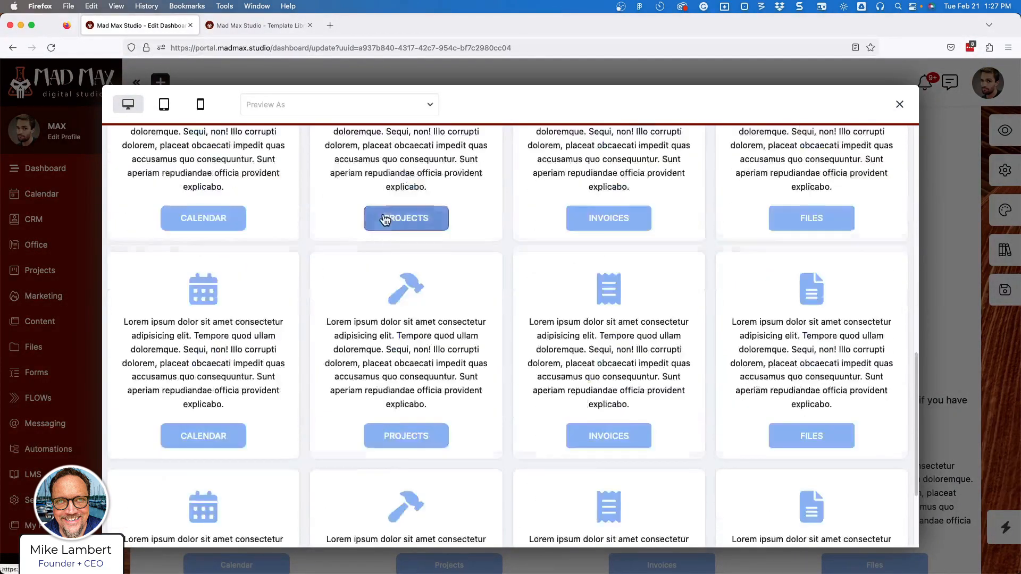
{"action": "scroll", "coordinate": [385, 220], "scroll_direction": "up", "scroll_amount": 8}
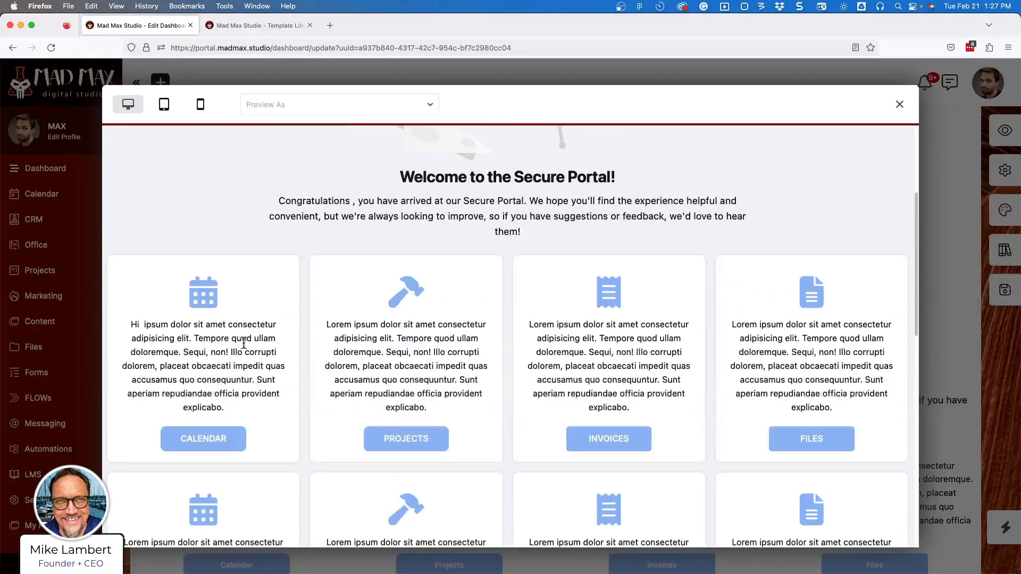
{"action": "scroll", "coordinate": [271, 395], "scroll_direction": "down", "scroll_amount": 5}
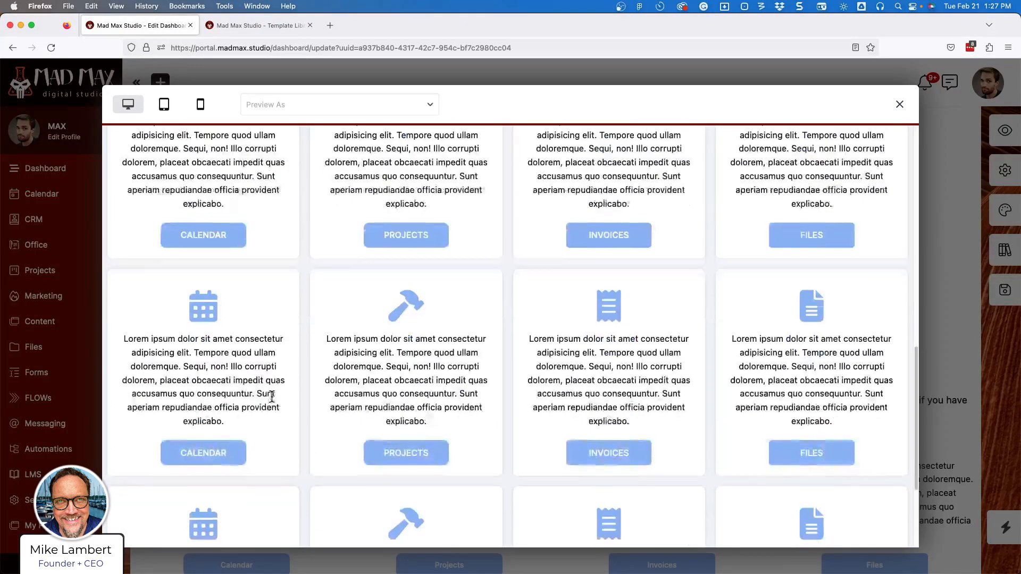
{"action": "scroll", "coordinate": [271, 395], "scroll_direction": "down", "scroll_amount": 3}
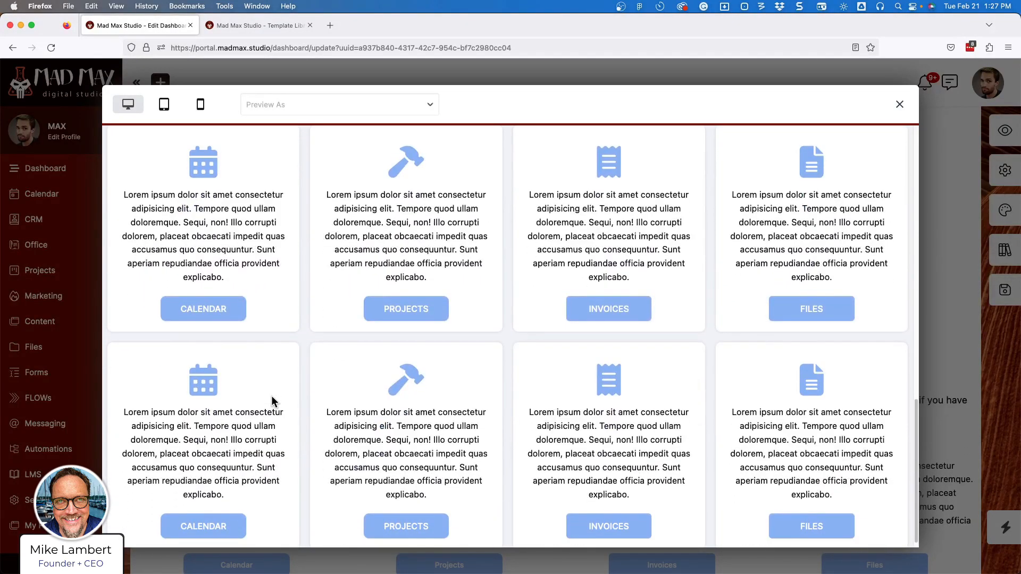
{"action": "scroll", "coordinate": [271, 395], "scroll_direction": "up", "scroll_amount": 8}
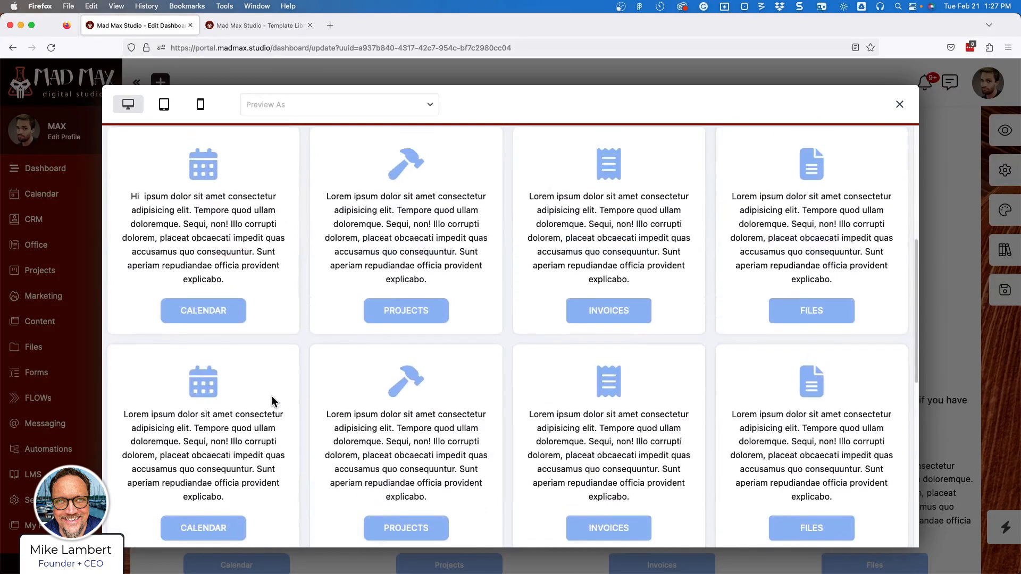
{"action": "scroll", "coordinate": [271, 395], "scroll_direction": "up", "scroll_amount": 6}
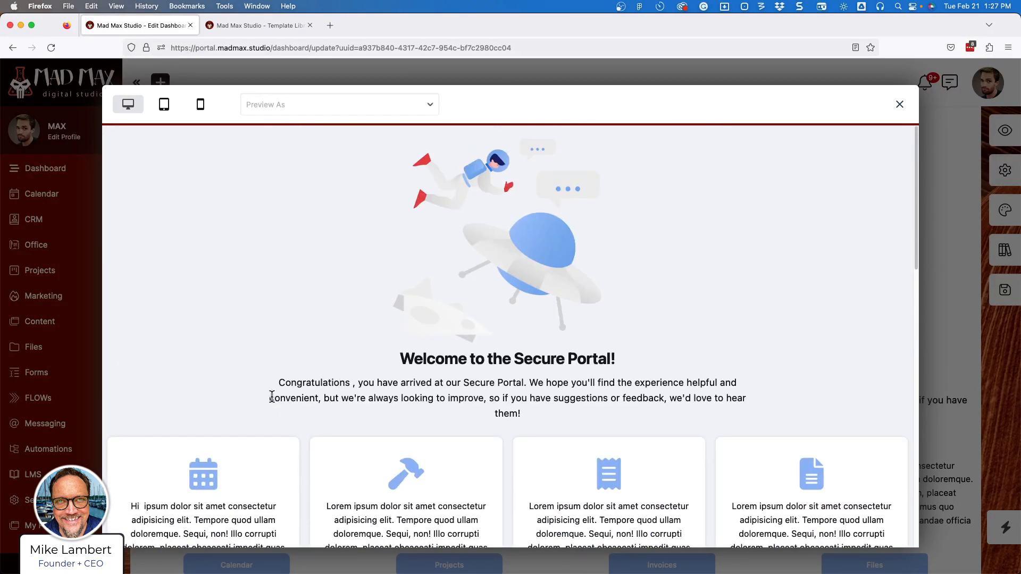
Preview the dashboard as the Lovely Brands client contact to check the name placeholders, and close the preview.
{"action": "left_click", "coordinate": [315, 105]}
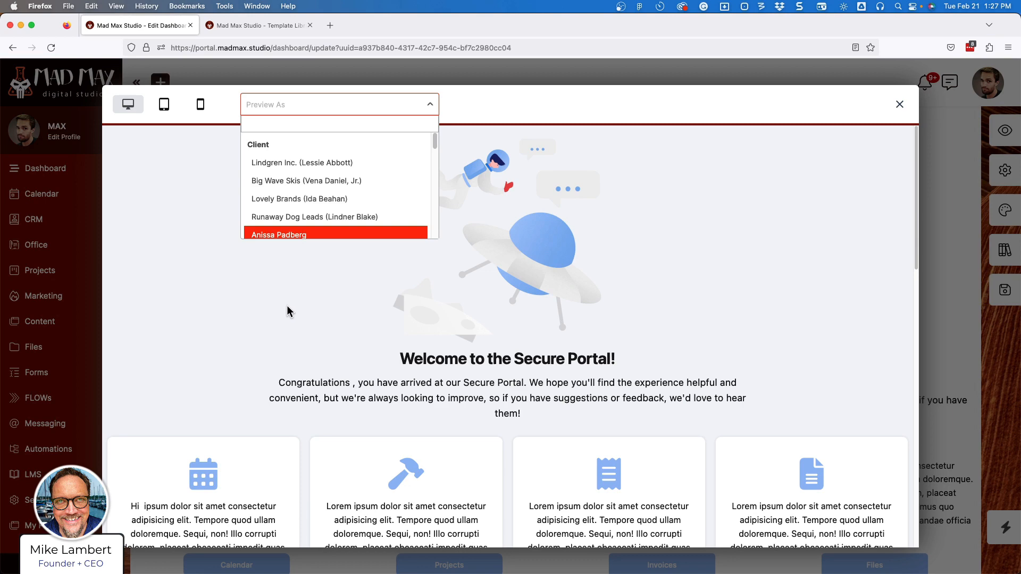
{"action": "left_click", "coordinate": [462, 103]}
{"action": "scroll", "coordinate": [310, 321], "scroll_direction": "down", "scroll_amount": 4}
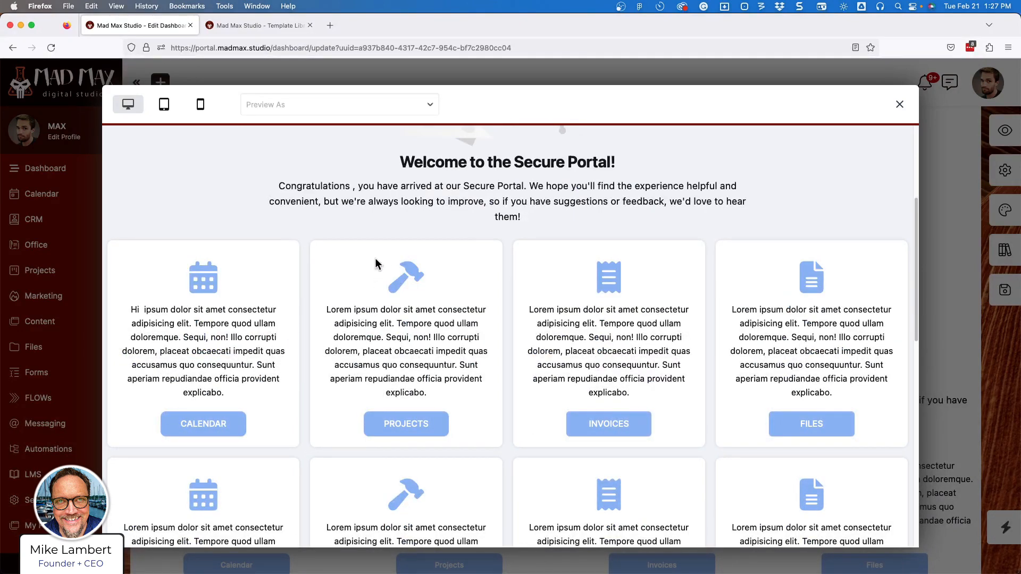
{"action": "scroll", "coordinate": [353, 269], "scroll_direction": "down", "scroll_amount": 2}
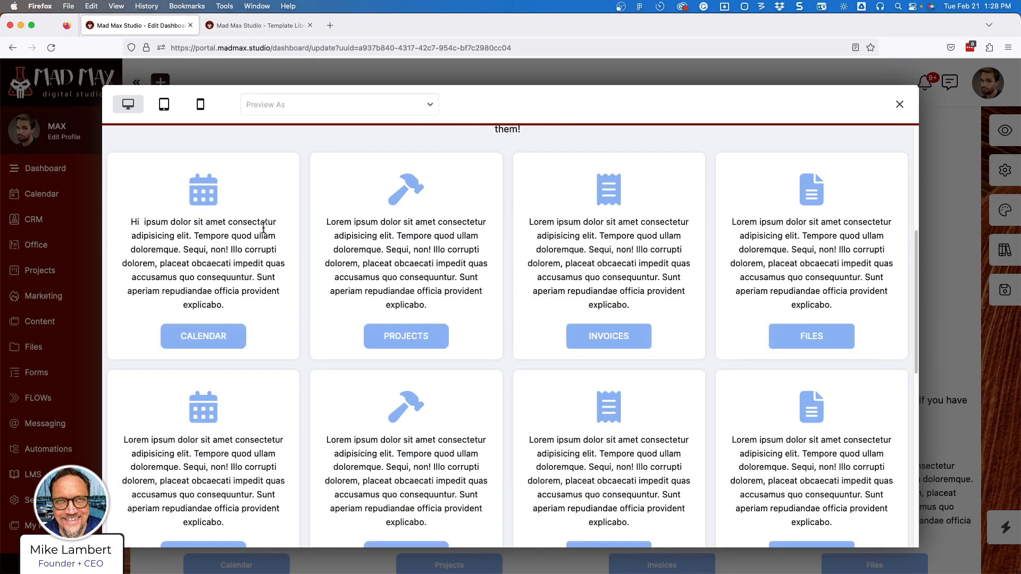
{"action": "scroll", "coordinate": [267, 238], "scroll_direction": "up", "scroll_amount": 5}
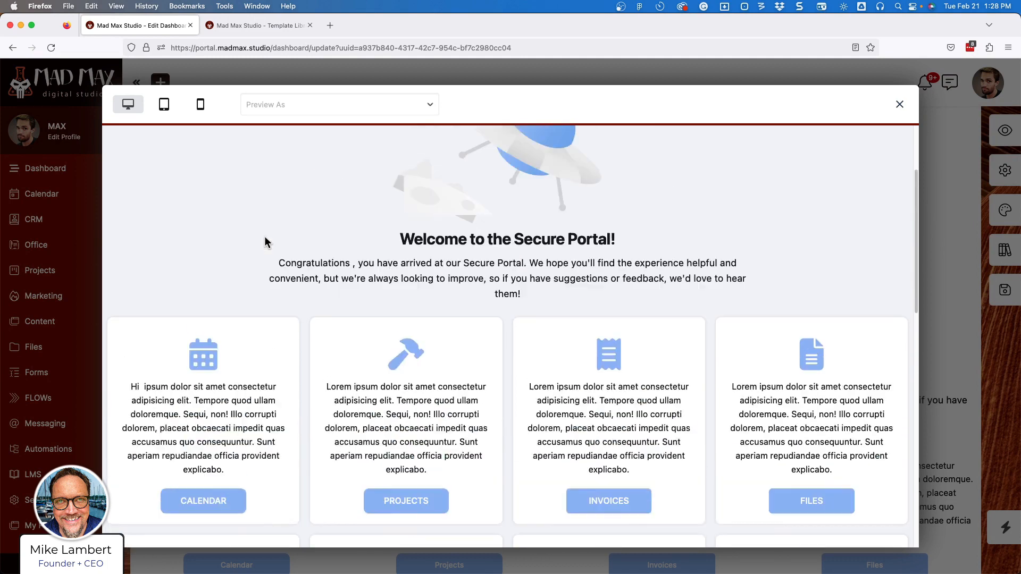
{"action": "left_click", "coordinate": [303, 103]}
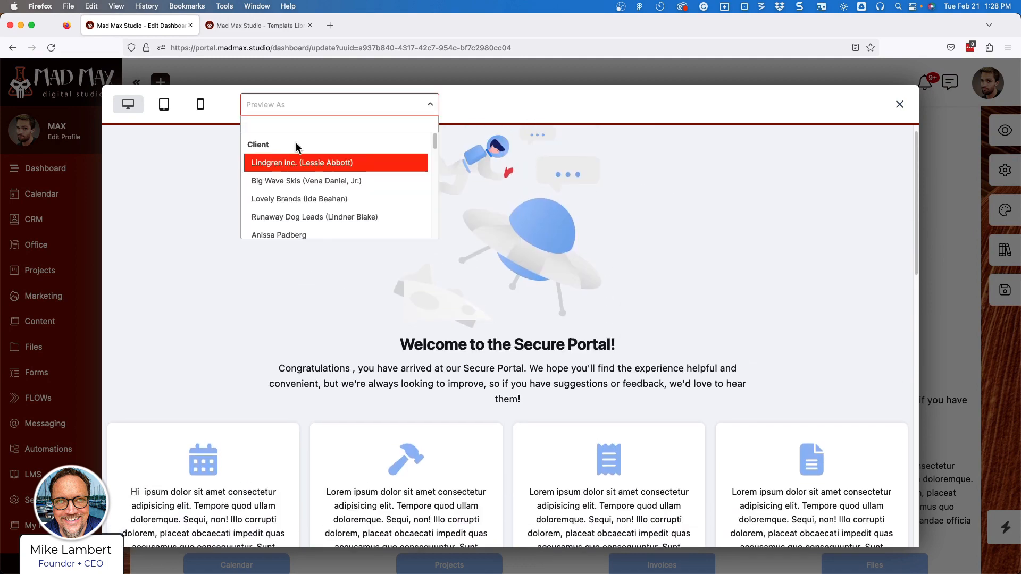
{"action": "left_click", "coordinate": [292, 196]}
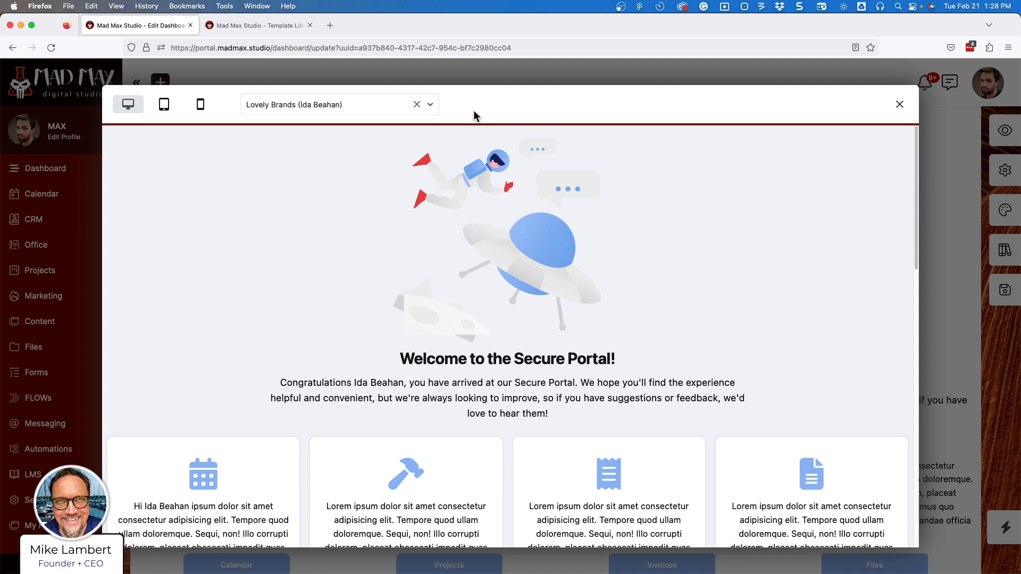
{"action": "left_click", "coordinate": [900, 105]}
Look over the dashboard's assignment settings, styling options and template selection, closing each without changing anything.
{"action": "left_click", "coordinate": [992, 173]}
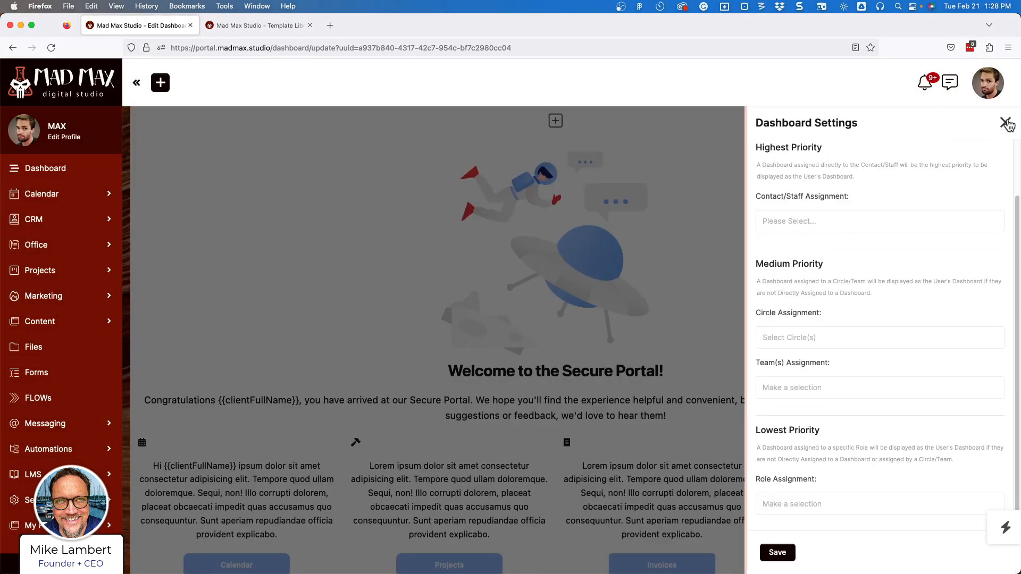
{"action": "left_click", "coordinate": [1005, 123]}
{"action": "left_click", "coordinate": [996, 207]}
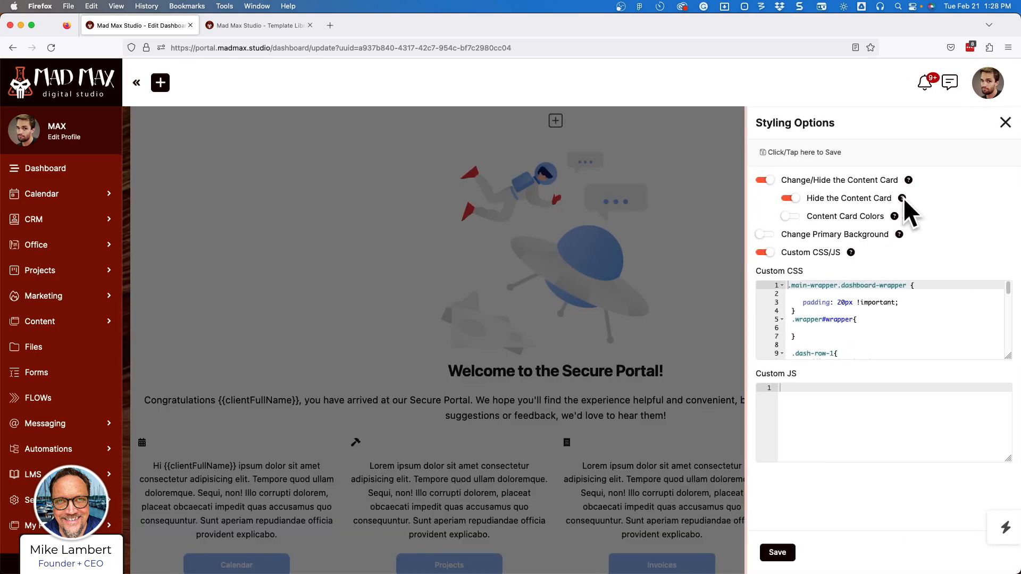
{"action": "left_click", "coordinate": [1005, 124]}
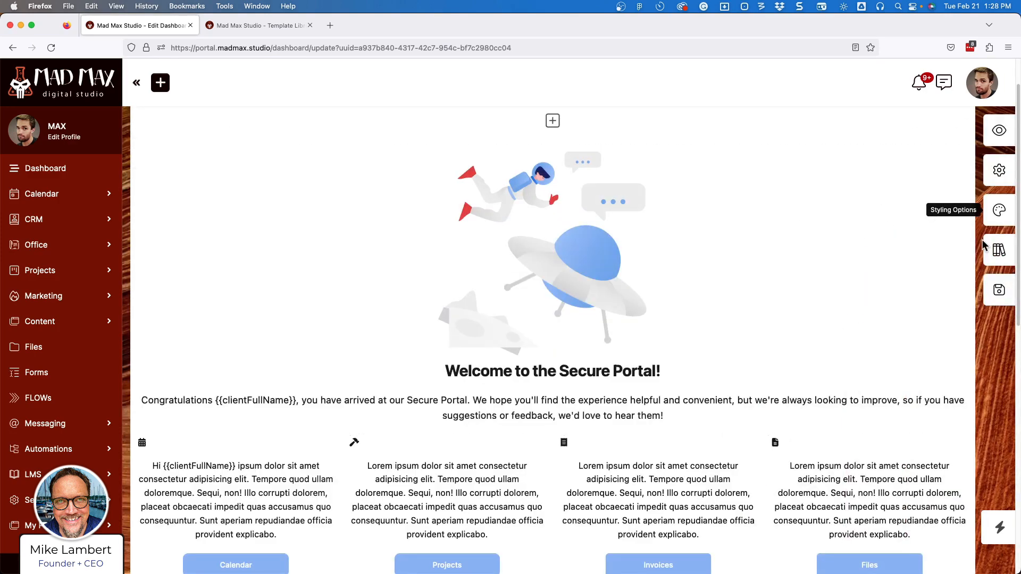
{"action": "left_click", "coordinate": [997, 251]}
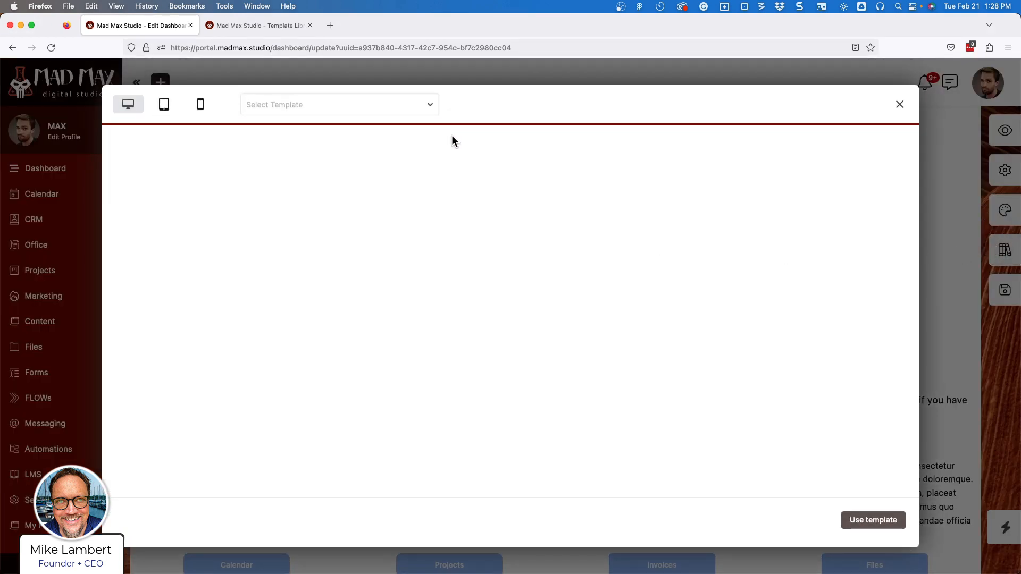
{"action": "left_click", "coordinate": [899, 104]}
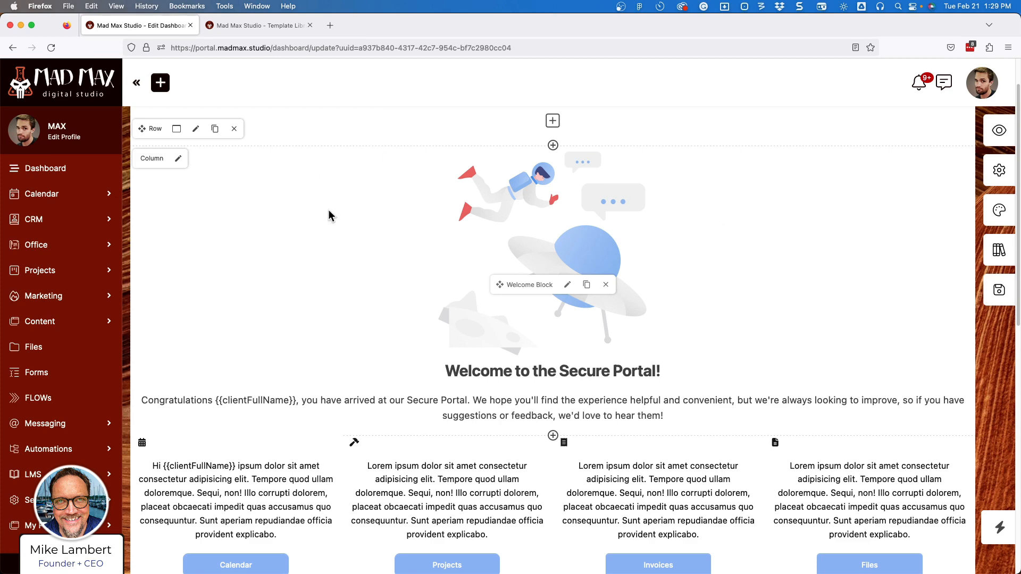
Save Space Dashboard and return to the list of dashboards.
{"action": "left_click", "coordinate": [999, 289]}
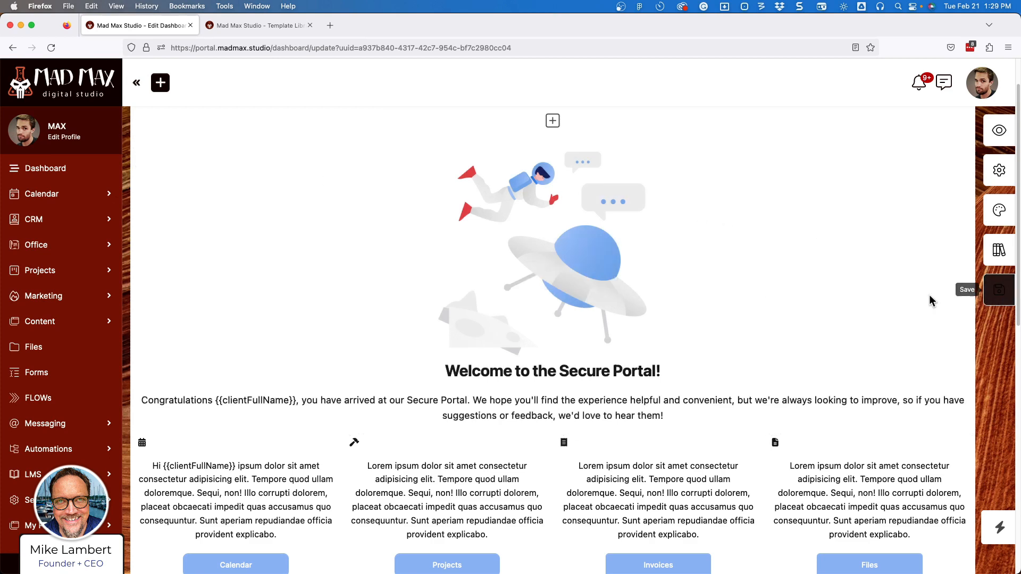
{"action": "left_click", "coordinate": [504, 378]}
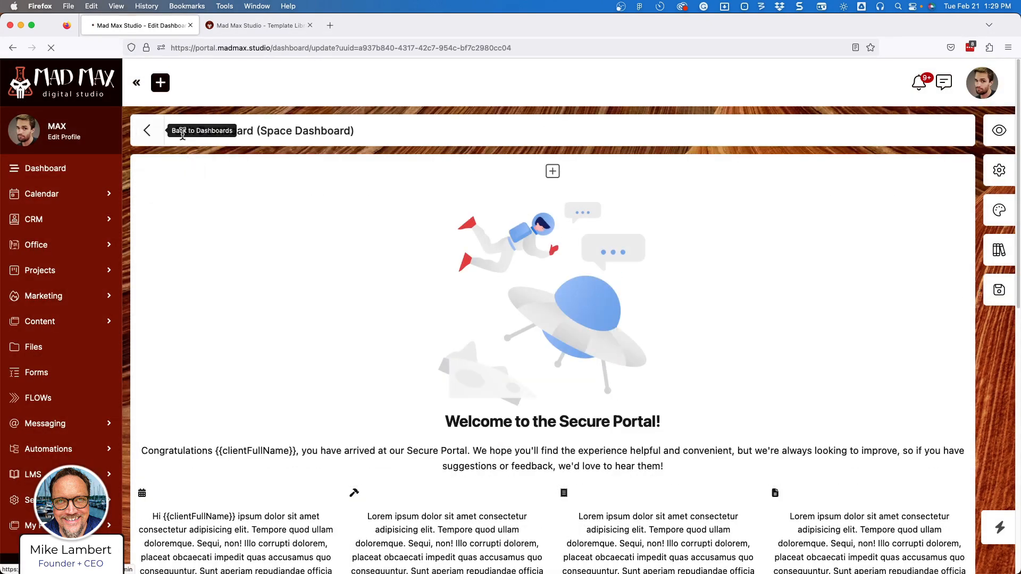
{"action": "left_click", "coordinate": [143, 131]}
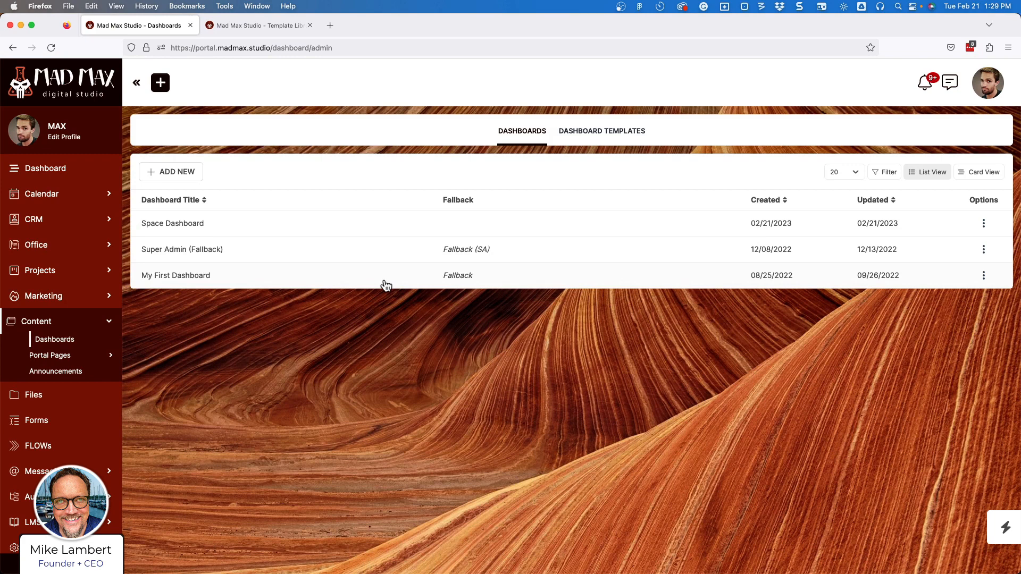
Duplicate My First Dashboard and title the copy "Welcome + Announcements".
{"action": "left_click", "coordinate": [983, 276]}
{"action": "left_click", "coordinate": [941, 346]}
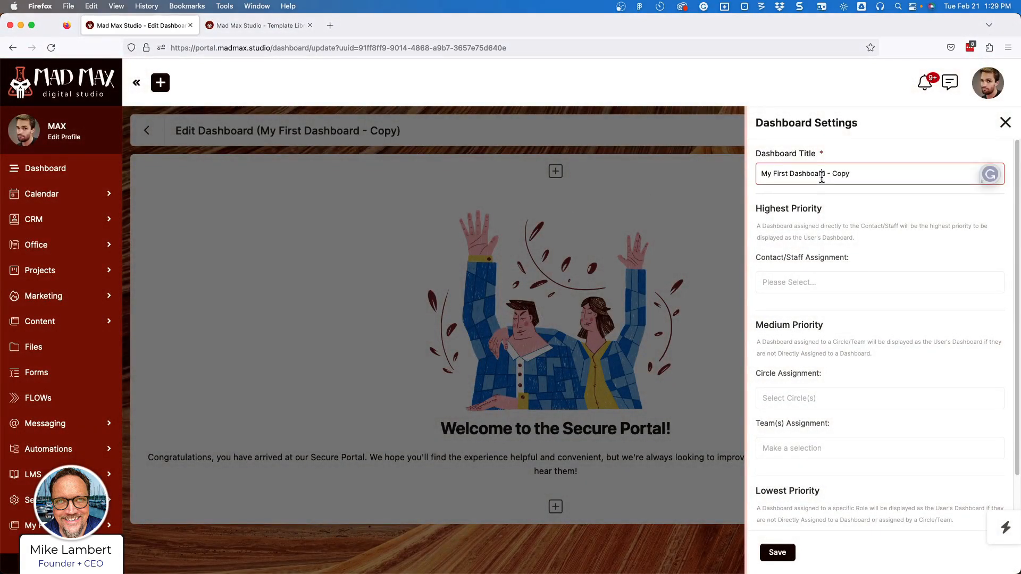
{"action": "triple_click", "coordinate": [821, 176]}
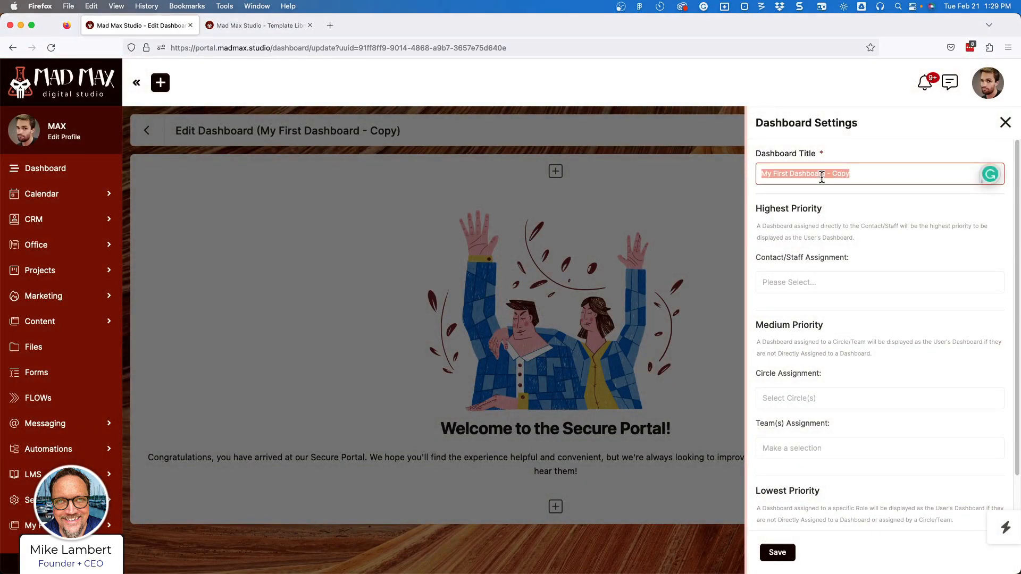
{"action": "type", "text": "Welcome"}
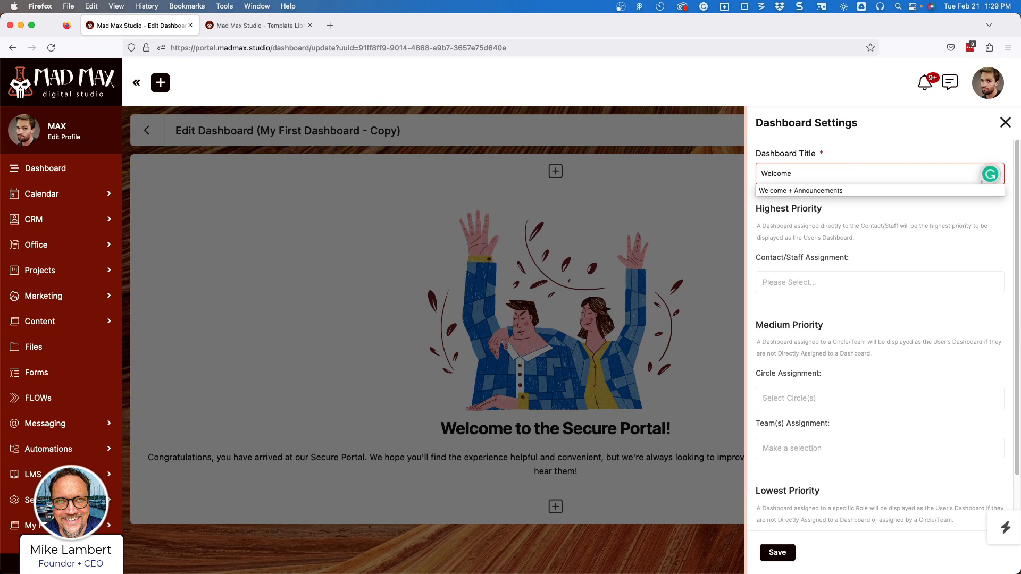
{"action": "left_click", "coordinate": [836, 190]}
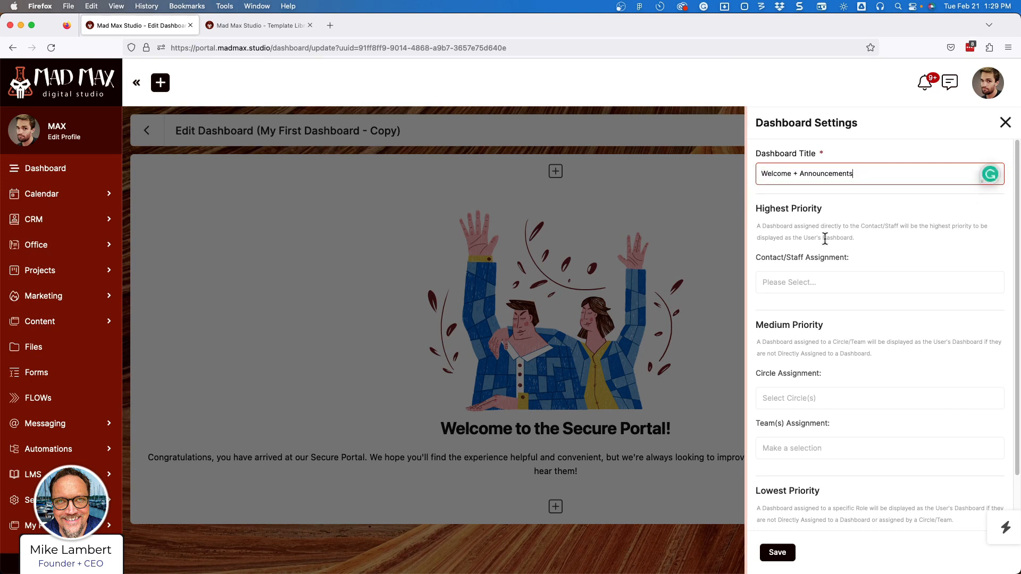
{"action": "left_click", "coordinate": [796, 401]}
{"action": "left_click", "coordinate": [799, 433]}
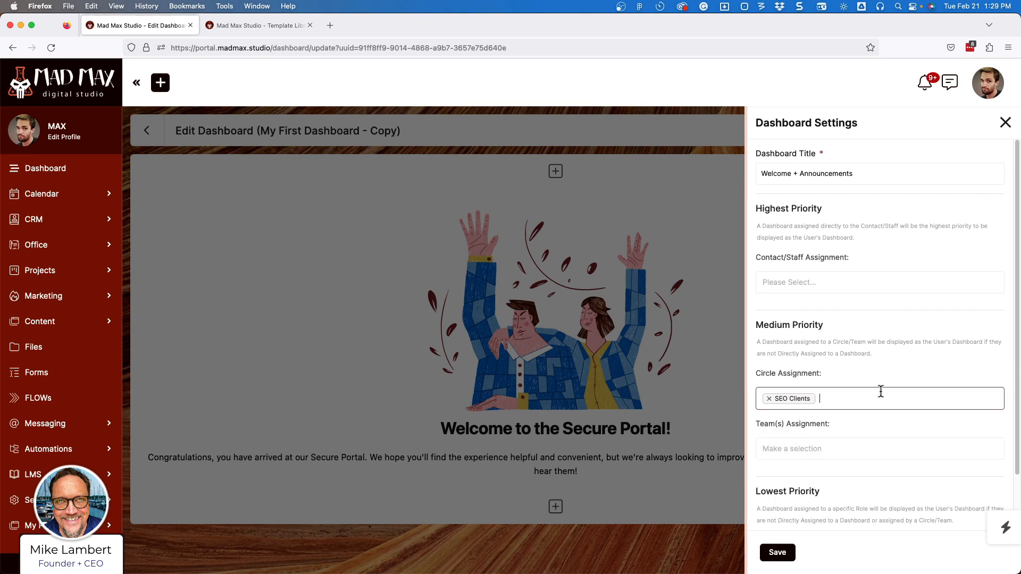
{"action": "scroll", "coordinate": [866, 425], "scroll_direction": "down", "scroll_amount": 1}
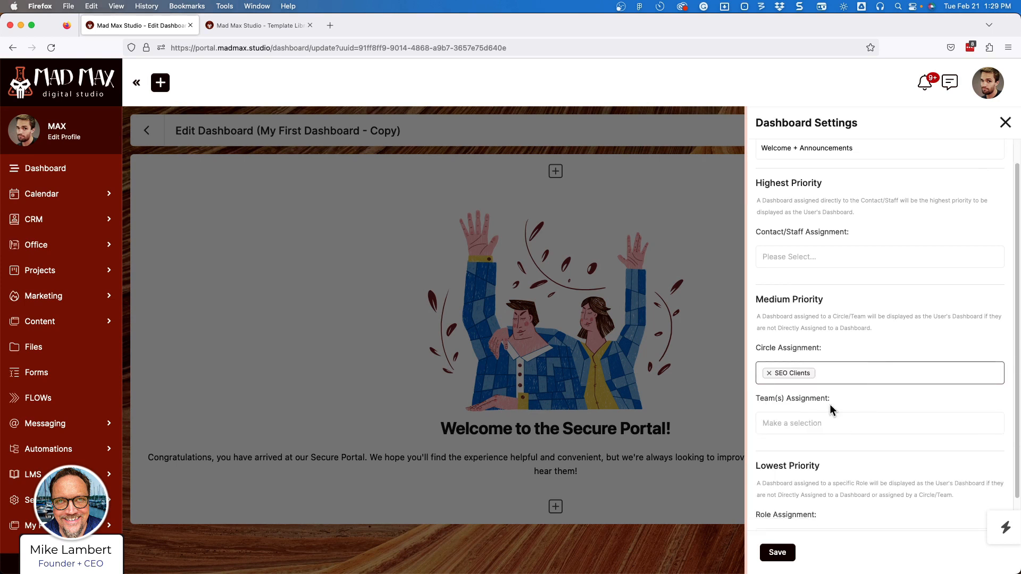
{"action": "left_click", "coordinate": [769, 374]}
{"action": "scroll", "coordinate": [848, 382], "scroll_direction": "down", "scroll_amount": 2}
{"action": "left_click", "coordinate": [861, 353]}
Assign the Welcome + Announcements dashboard to the Prospect and Client roles and save its settings.
{"action": "scroll", "coordinate": [827, 442], "scroll_direction": "down", "scroll_amount": 1}
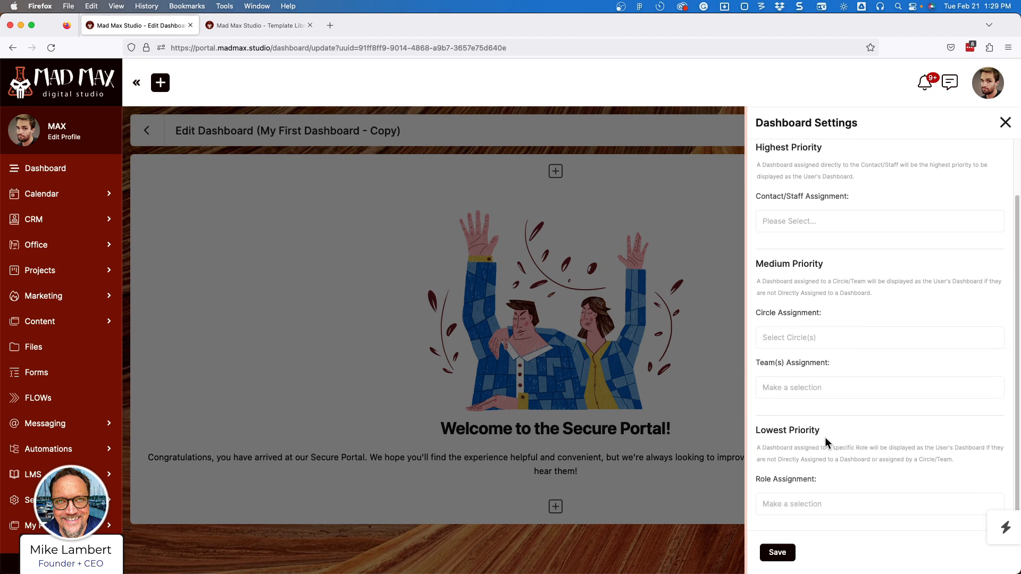
{"action": "left_click", "coordinate": [788, 504]}
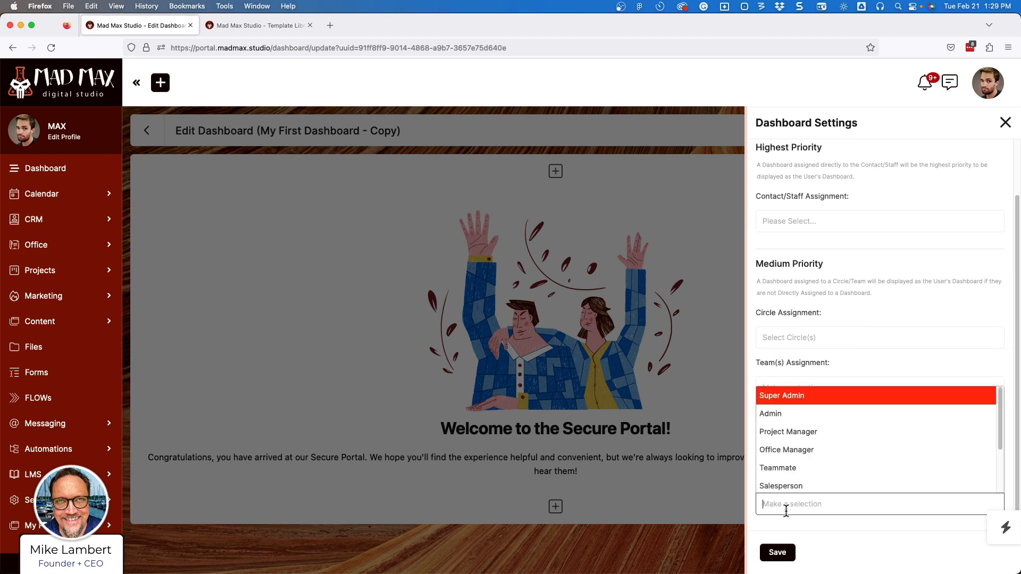
{"action": "scroll", "coordinate": [792, 485], "scroll_direction": "down", "scroll_amount": 2}
{"action": "left_click", "coordinate": [788, 482]}
{"action": "left_click", "coordinate": [824, 502]}
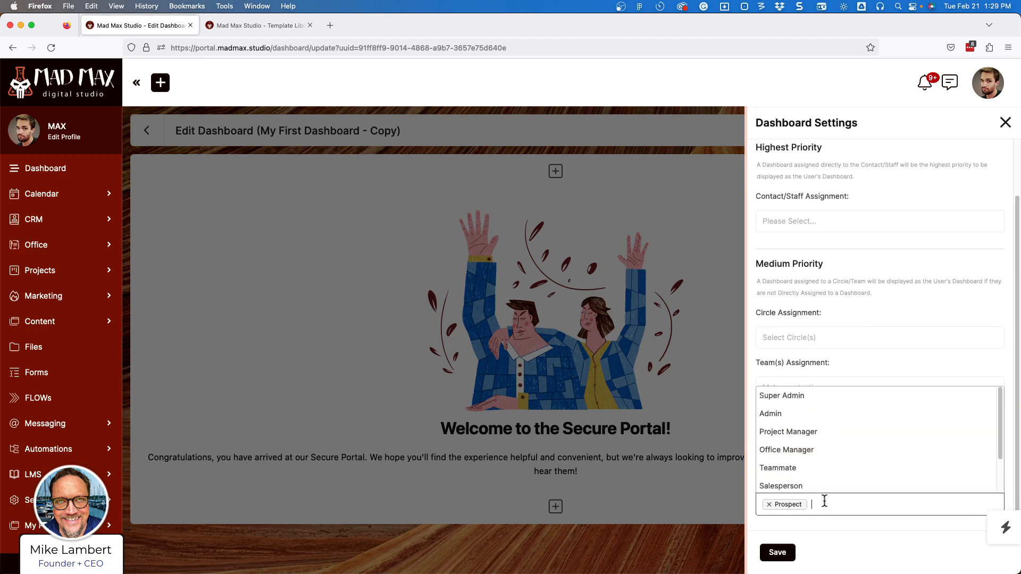
{"action": "scroll", "coordinate": [809, 481], "scroll_direction": "down", "scroll_amount": 3}
{"action": "left_click", "coordinate": [802, 484]}
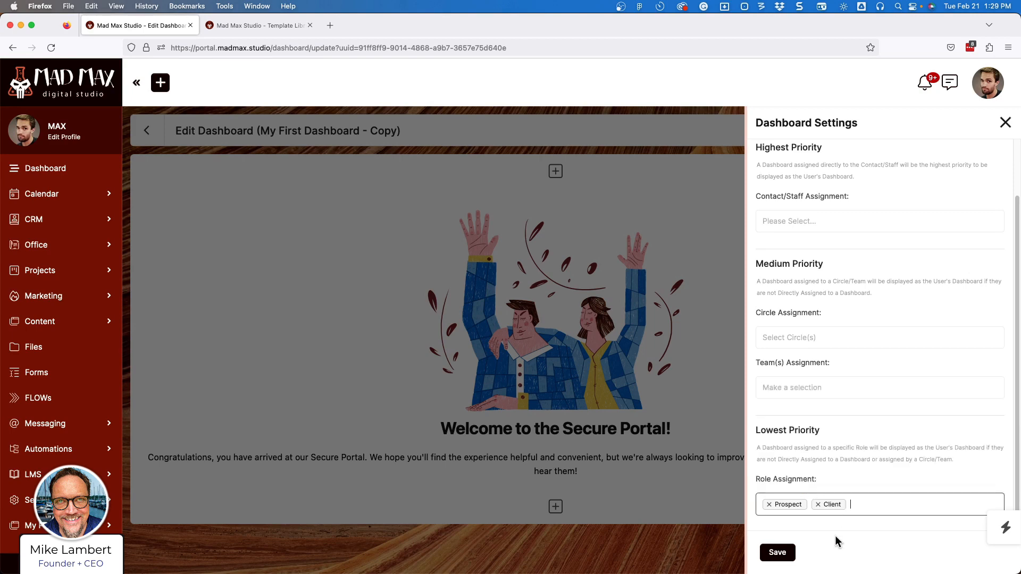
{"action": "left_click", "coordinate": [776, 553]}
{"action": "left_click", "coordinate": [523, 372]}
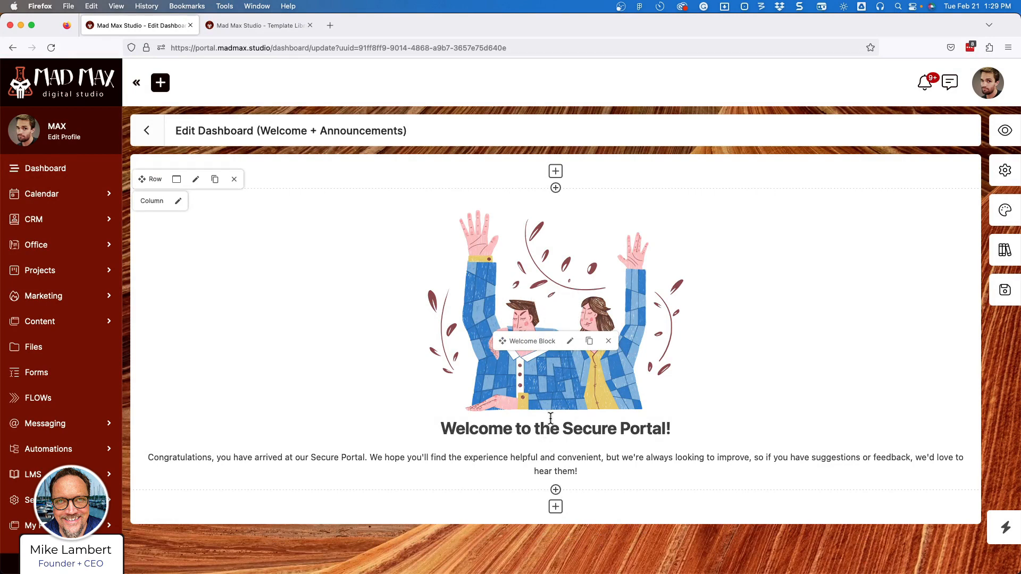
Add an Announcements Block beneath the welcome content and open the Announcements page in a separate browser tab.
{"action": "left_click", "coordinate": [556, 490]}
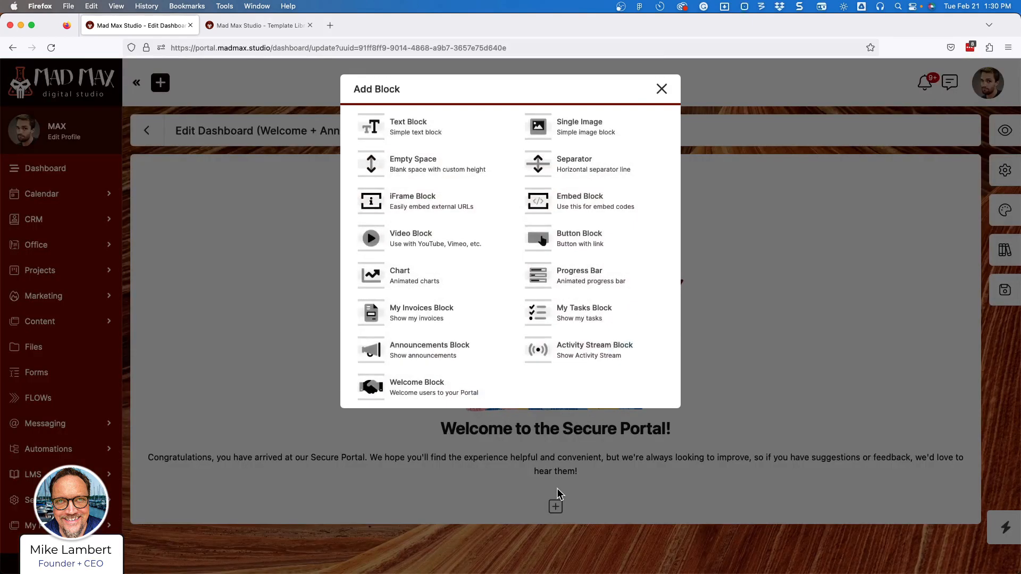
{"action": "left_click", "coordinate": [420, 351]}
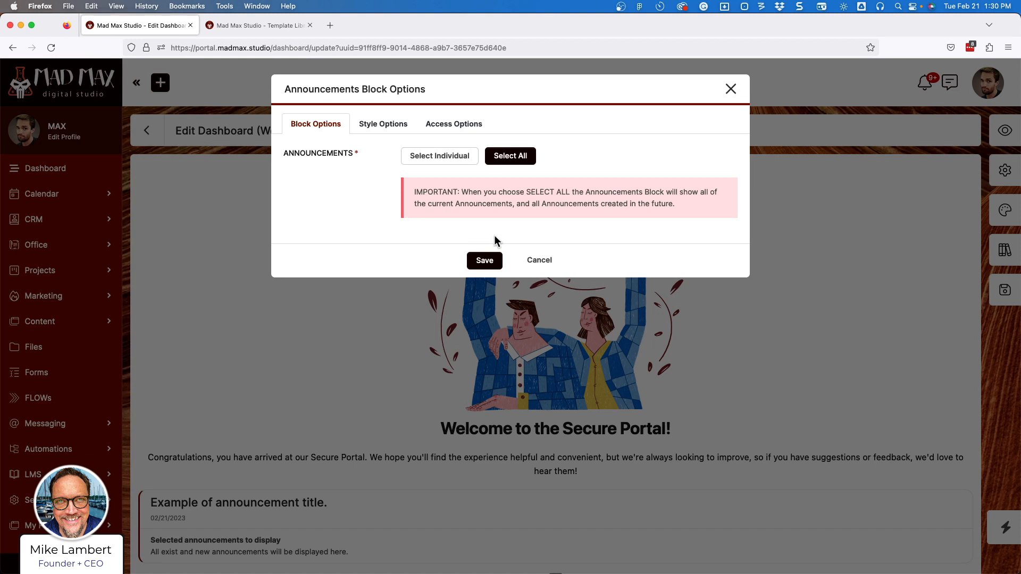
{"action": "left_click", "coordinate": [539, 261]}
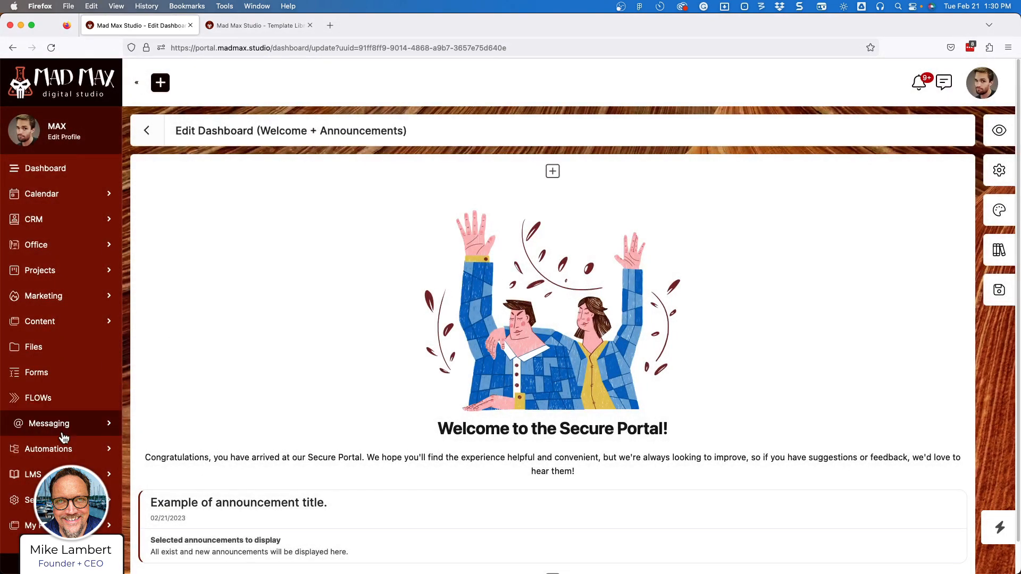
{"action": "left_click", "coordinate": [79, 324]}
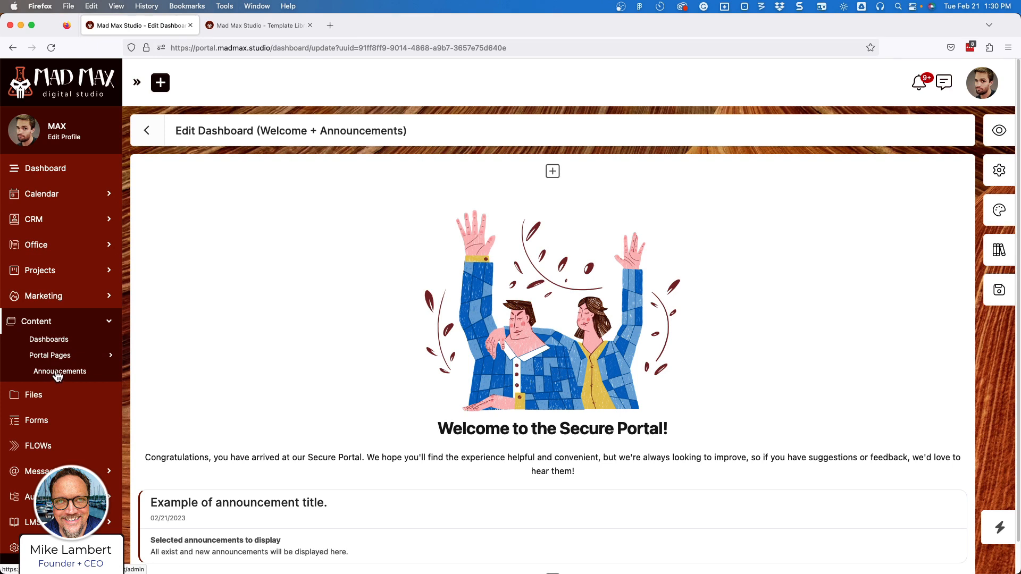
{"action": "left_click", "coordinate": [58, 372], "text": "super"}
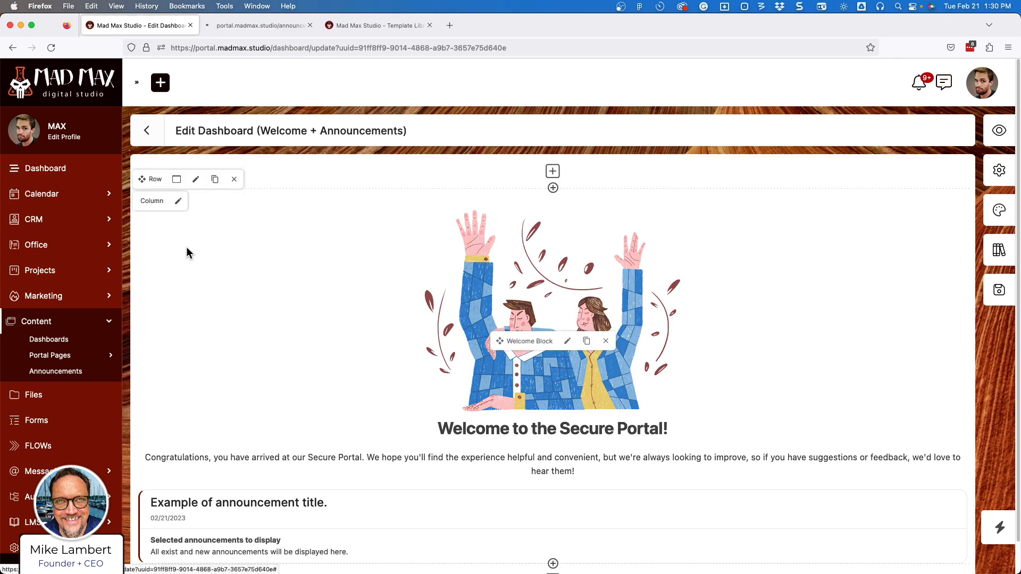
Try limiting the Announcements Block to the individual announcement "Attention all Clients!", and switch it back to Select All.
{"action": "mouse_move", "coordinate": [542, 518]}
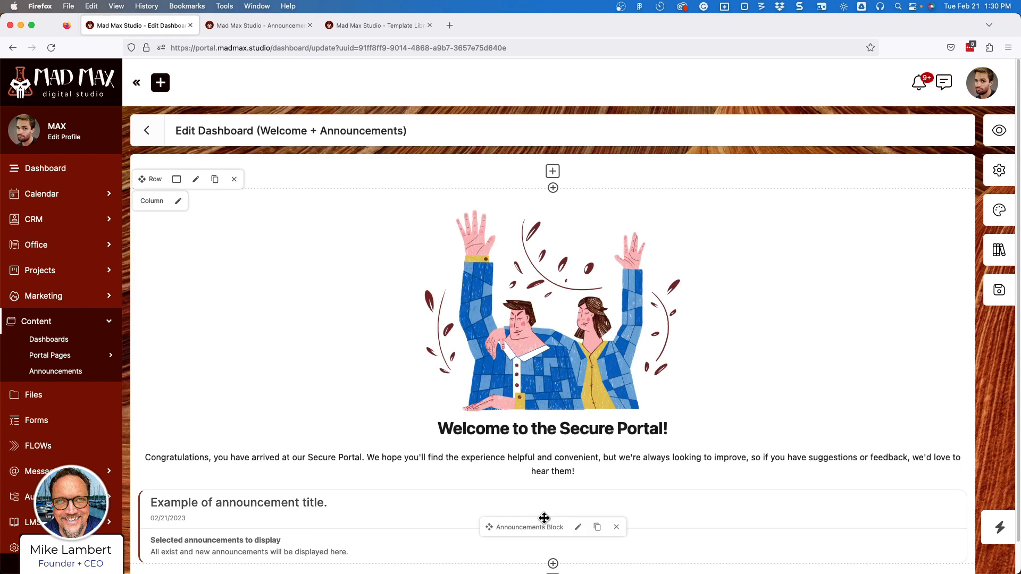
{"action": "left_click", "coordinate": [578, 527]}
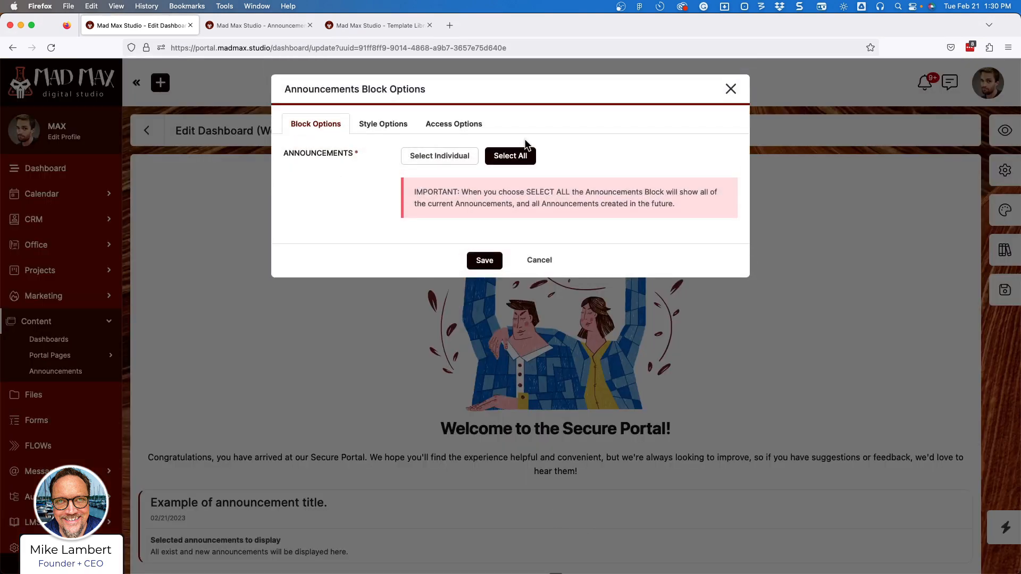
{"action": "left_click", "coordinate": [442, 157]}
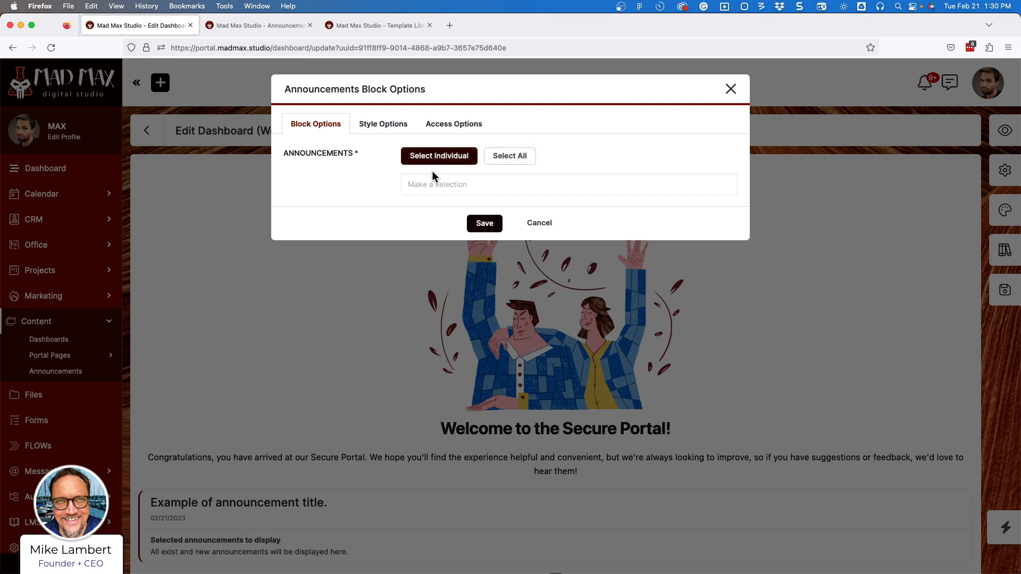
{"action": "left_click", "coordinate": [436, 181]}
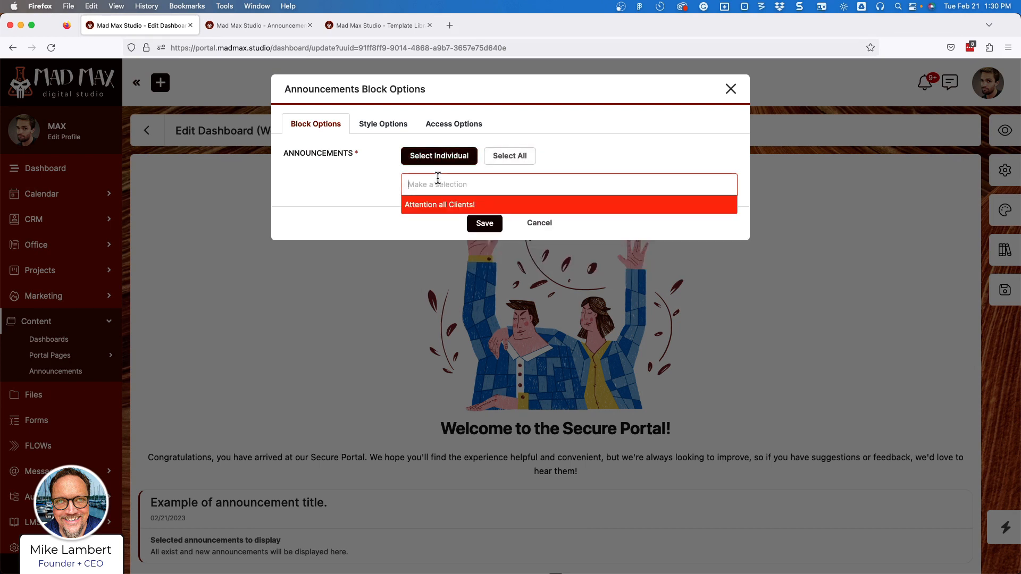
{"action": "left_click", "coordinate": [437, 204]}
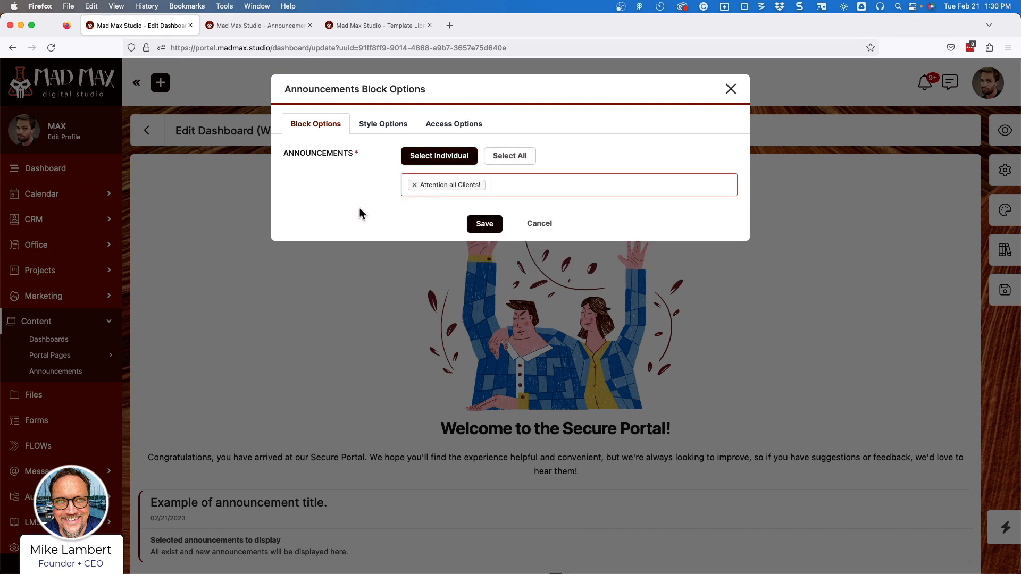
{"action": "left_click", "coordinate": [414, 184]}
{"action": "left_click", "coordinate": [498, 159]}
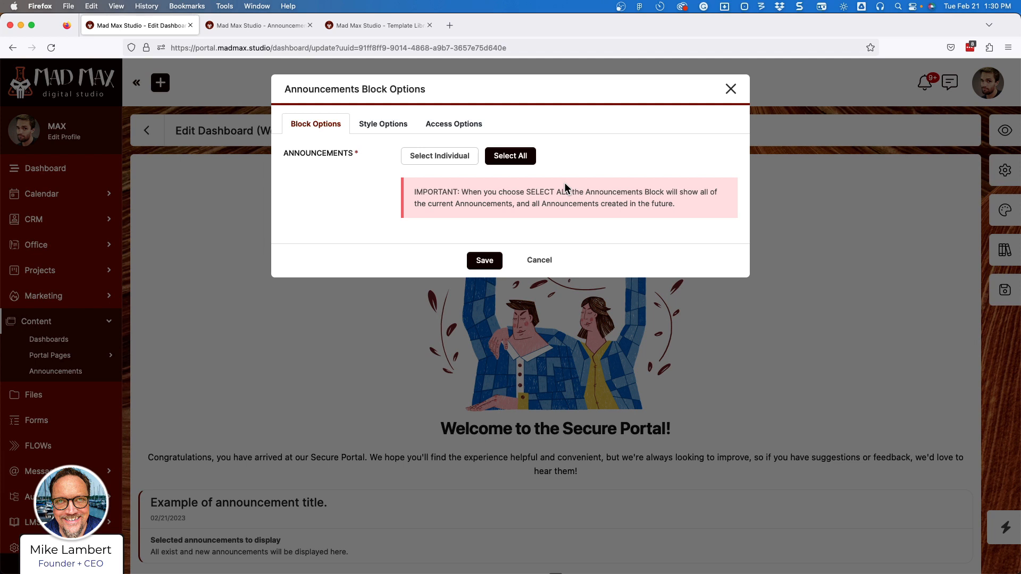
Check the individual announcement choices once more and save the Announcements Block with Select All.
{"action": "left_click", "coordinate": [466, 159]}
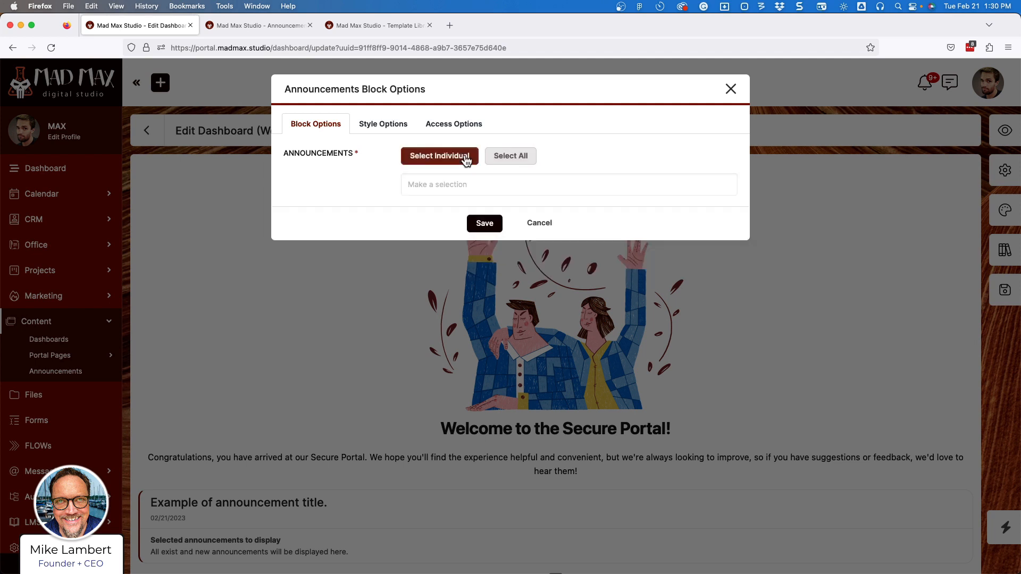
{"action": "left_click", "coordinate": [457, 191]}
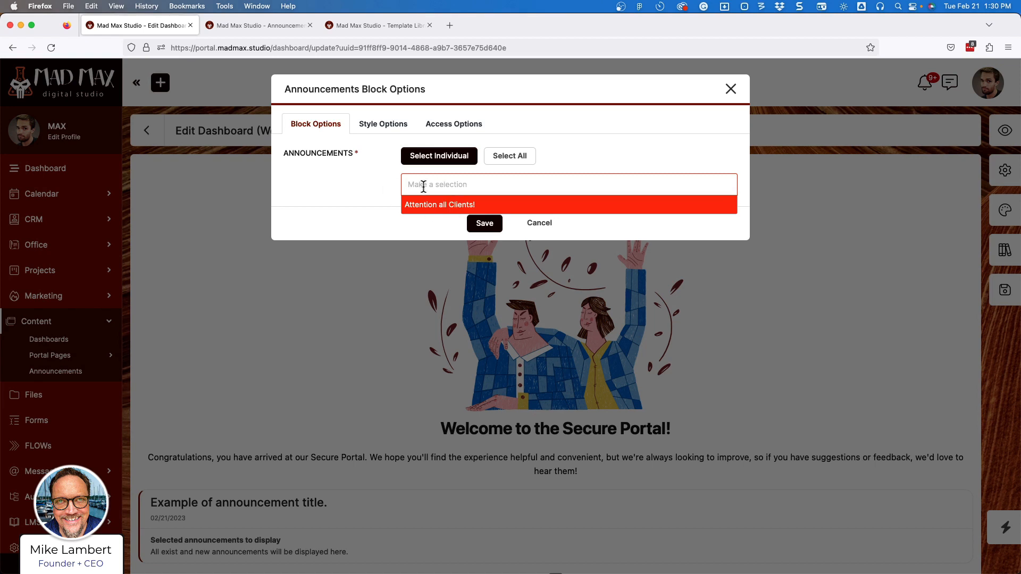
{"action": "left_click", "coordinate": [385, 187]}
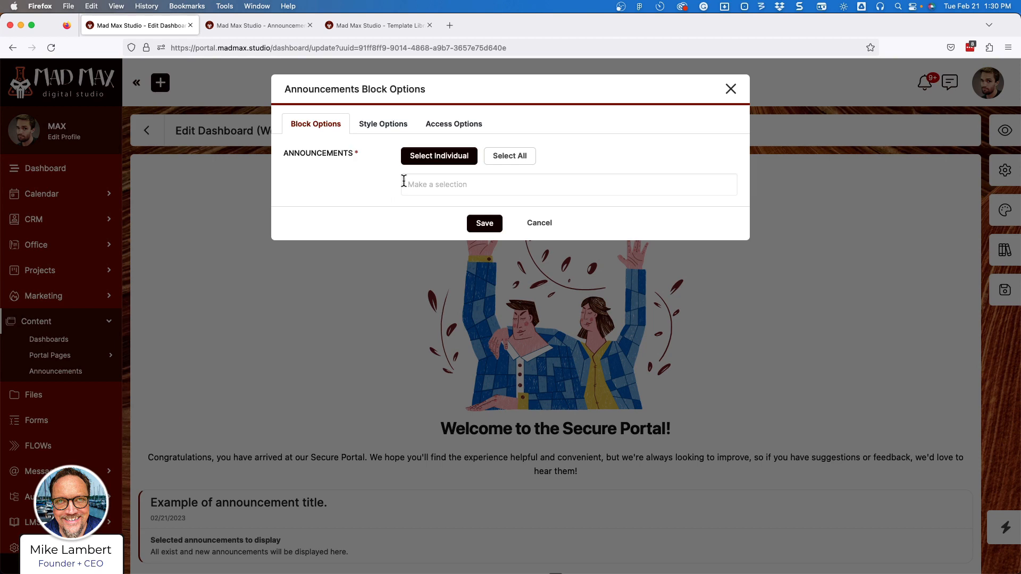
{"action": "left_click", "coordinate": [503, 162]}
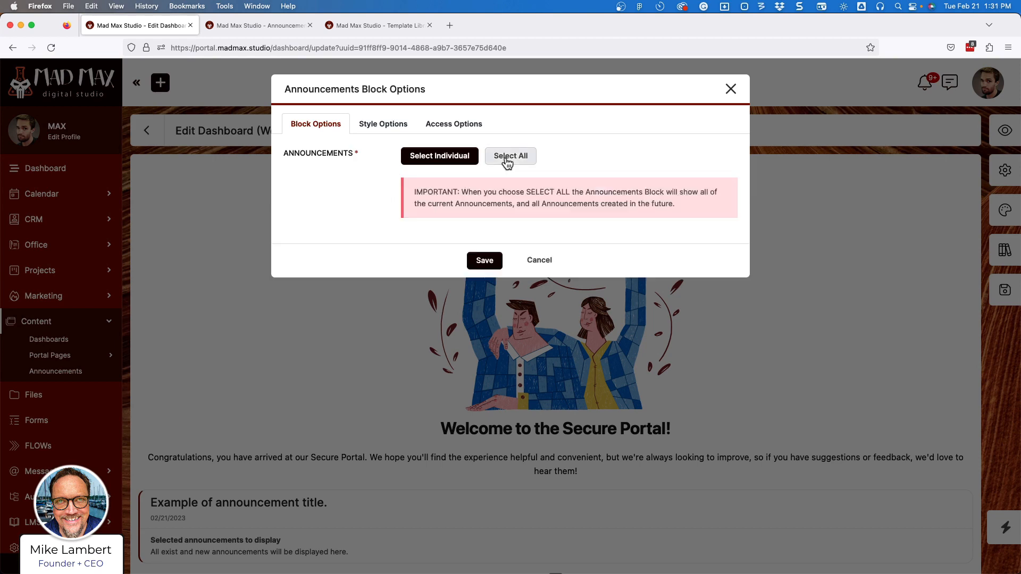
{"action": "left_click", "coordinate": [484, 261]}
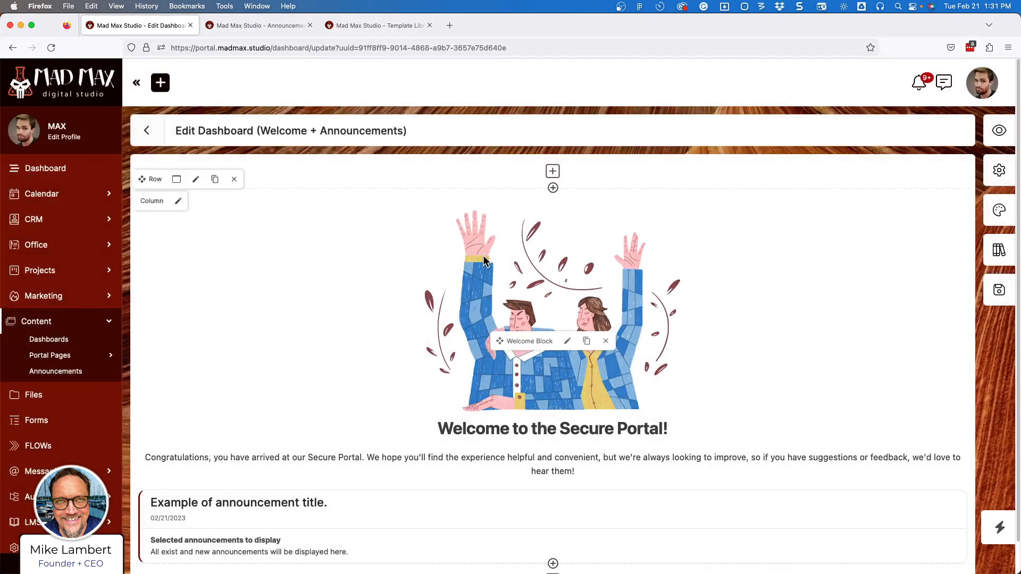
Save the Welcome + Announcements dashboard and return to the list of dashboards.
{"action": "left_click", "coordinate": [999, 291]}
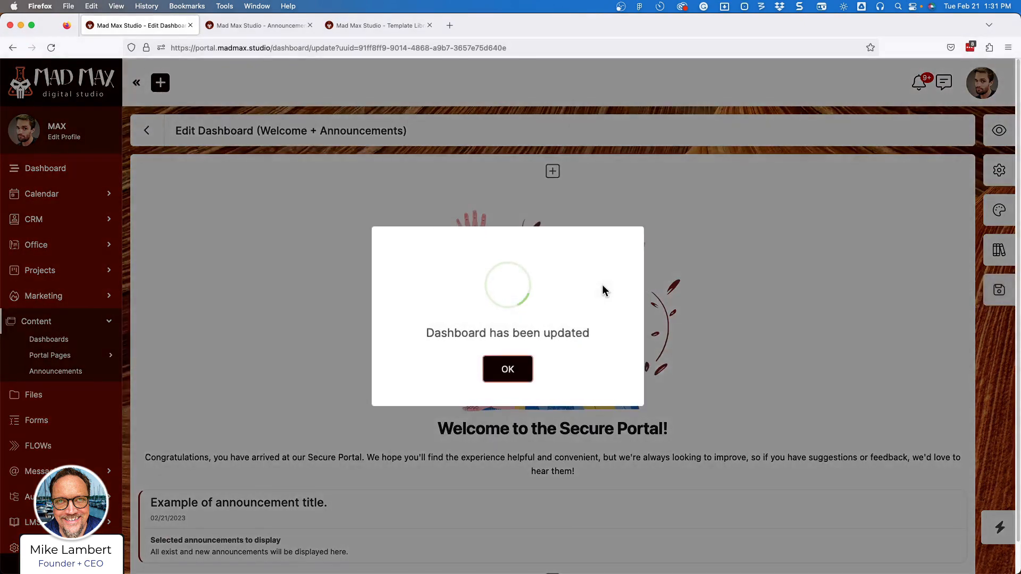
{"action": "left_click", "coordinate": [516, 363]}
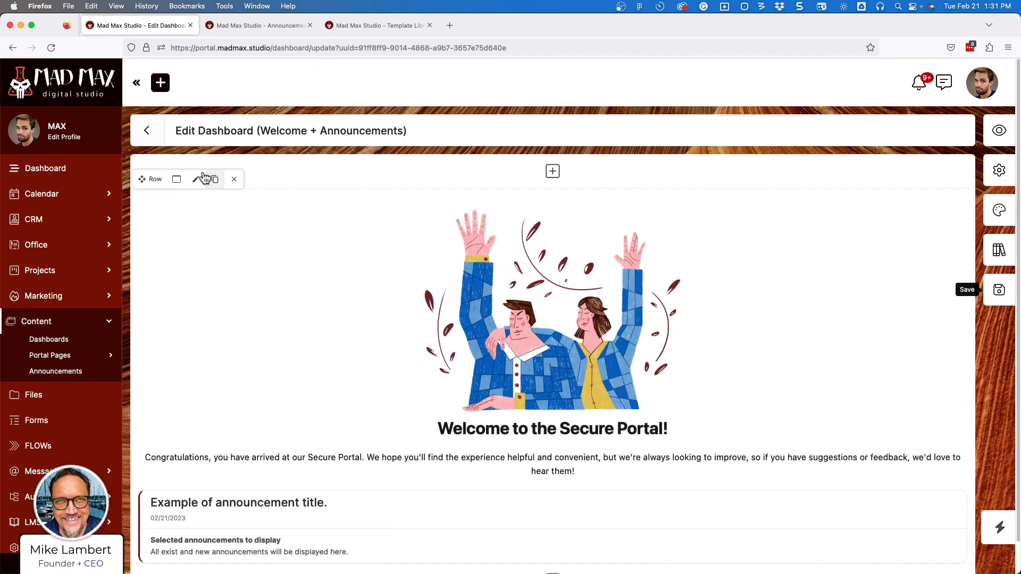
{"action": "left_click", "coordinate": [141, 132]}
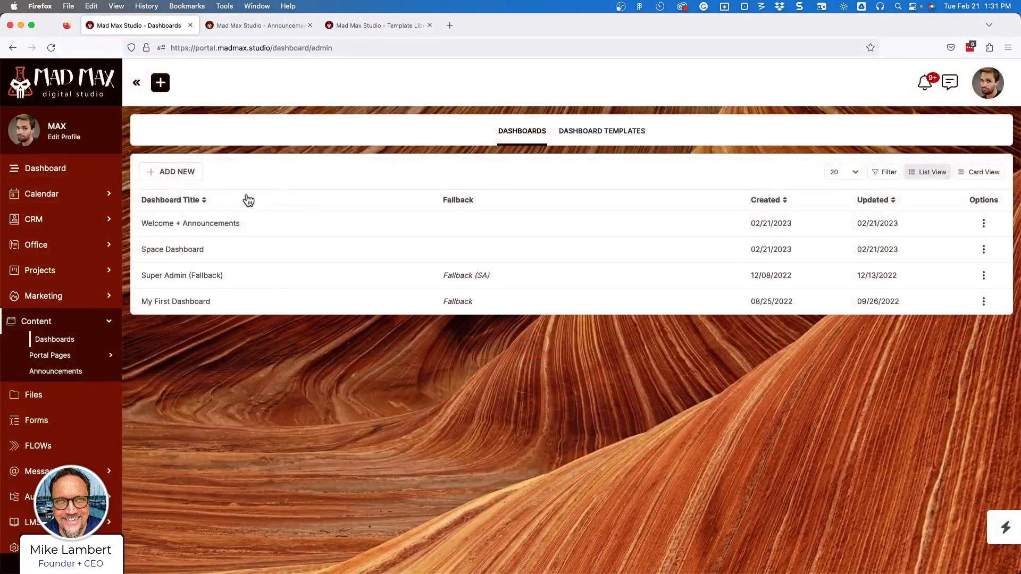
Start a new announcement titled "We're moving!" with the body text "Testing".
{"action": "left_click", "coordinate": [260, 25]}
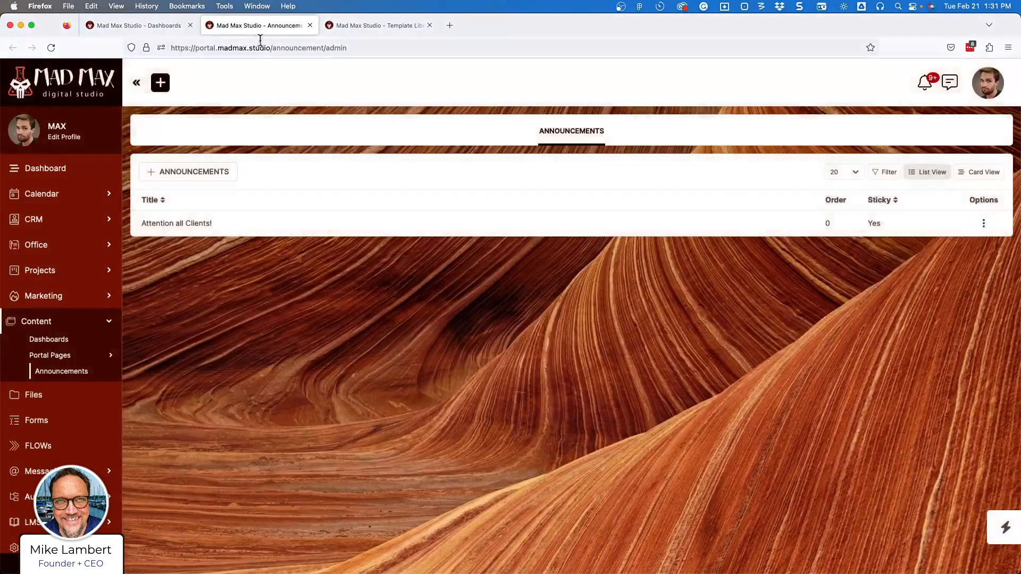
{"action": "left_click", "coordinate": [189, 172]}
{"action": "left_click", "coordinate": [828, 172]}
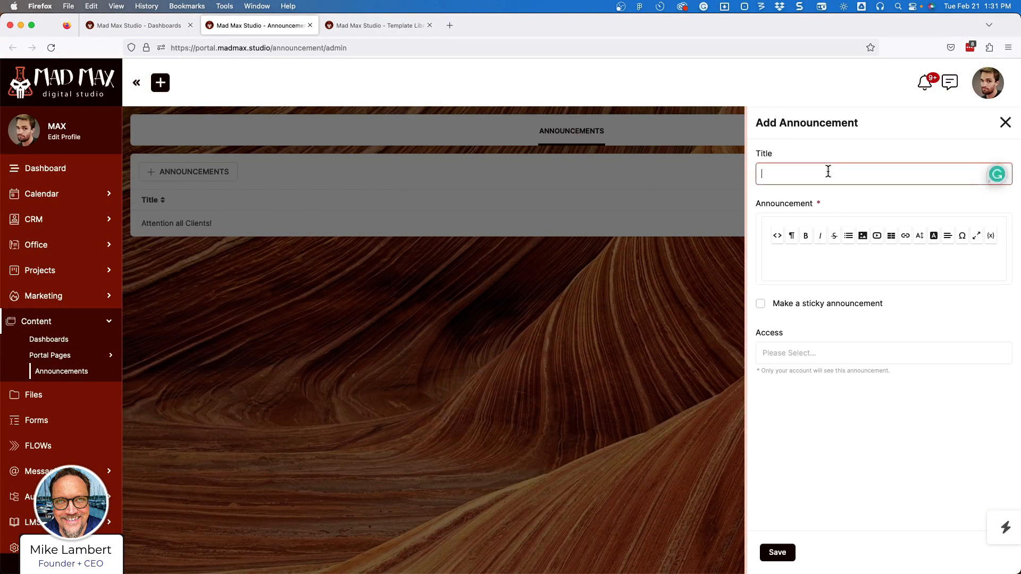
{"action": "type", "text": "We're moving!"}
{"action": "key", "text": "Tab"}
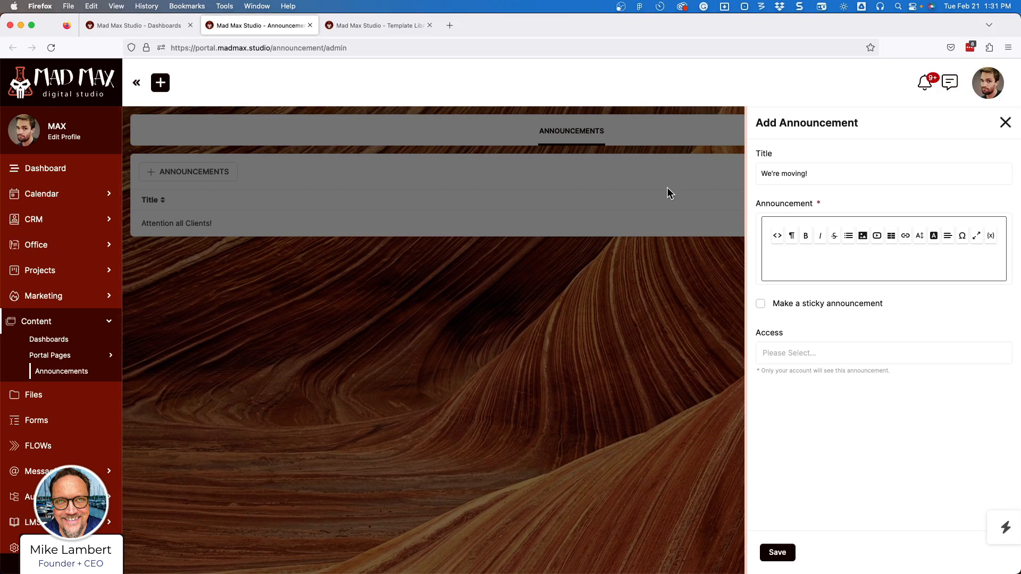
{"action": "type", "text": "Testing"}
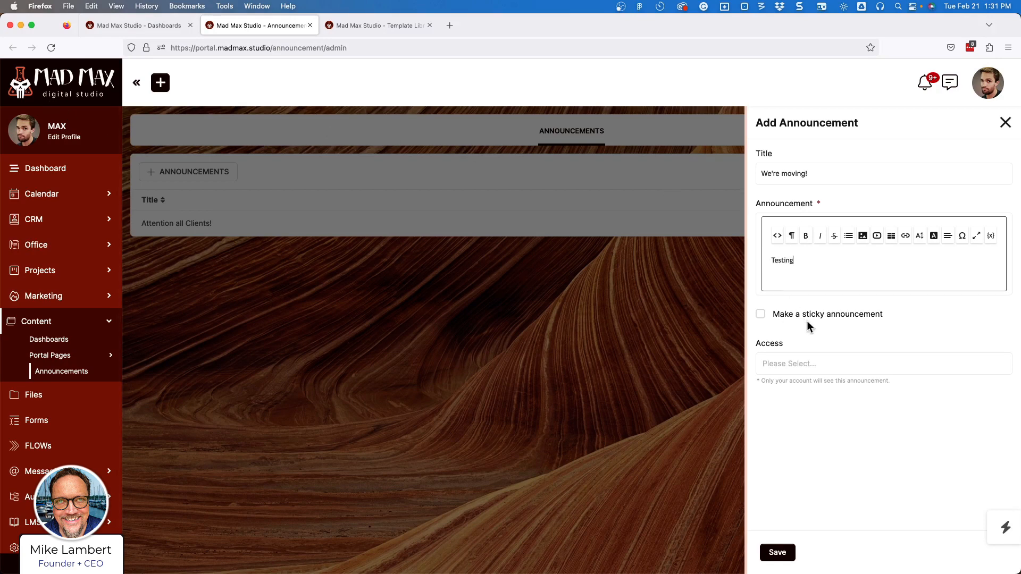
Give the Client and Prospect roles access to the "We're moving!" announcement and save it.
{"action": "left_click_drag", "start_coordinate": [801, 315], "coordinate": [806, 316]}
{"action": "left_click", "coordinate": [803, 371]}
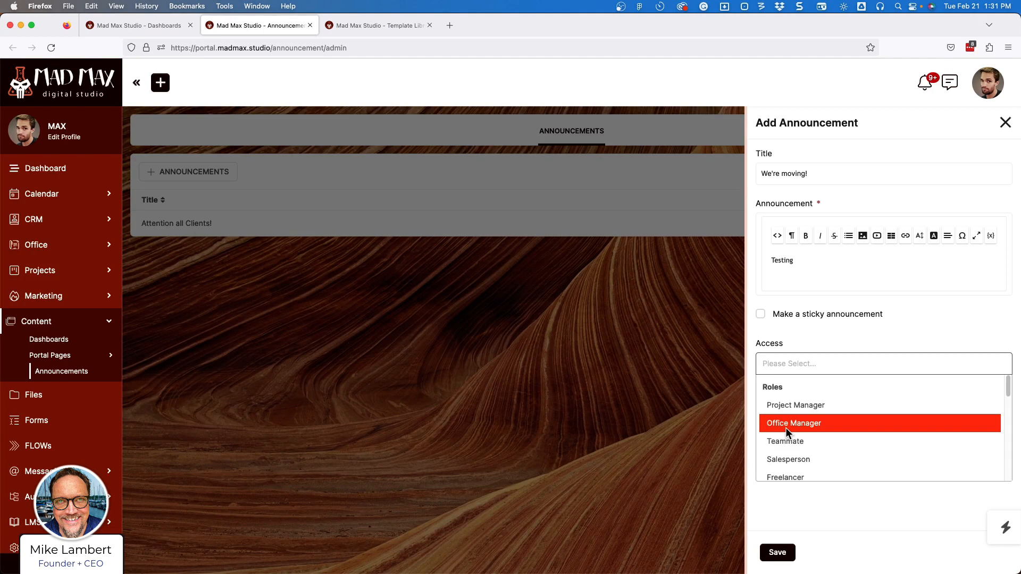
{"action": "scroll", "coordinate": [780, 450], "scroll_direction": "down", "scroll_amount": 1}
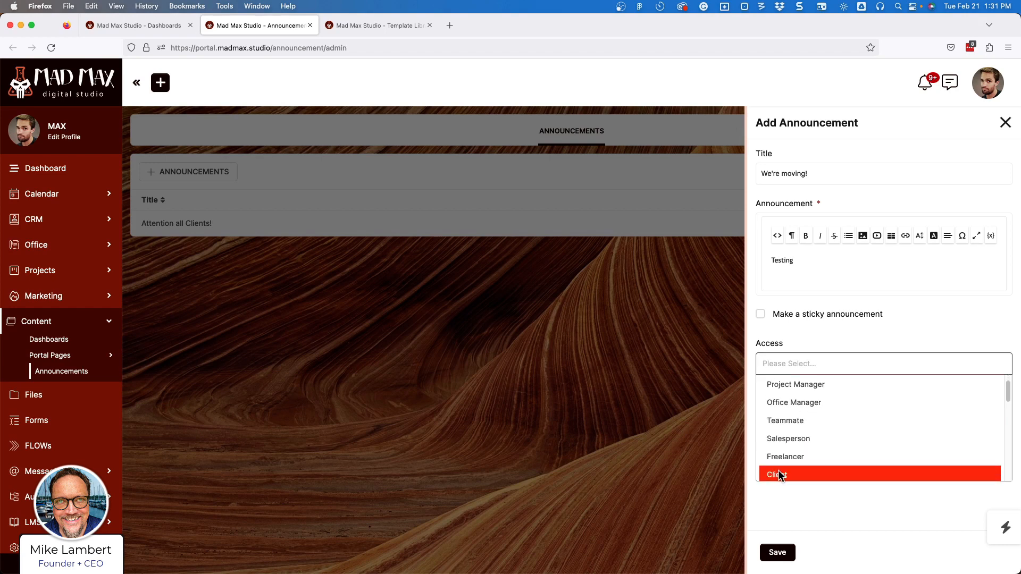
{"action": "left_click", "coordinate": [777, 471]}
{"action": "left_click", "coordinate": [822, 362]}
{"action": "scroll", "coordinate": [799, 439], "scroll_direction": "down", "scroll_amount": 5}
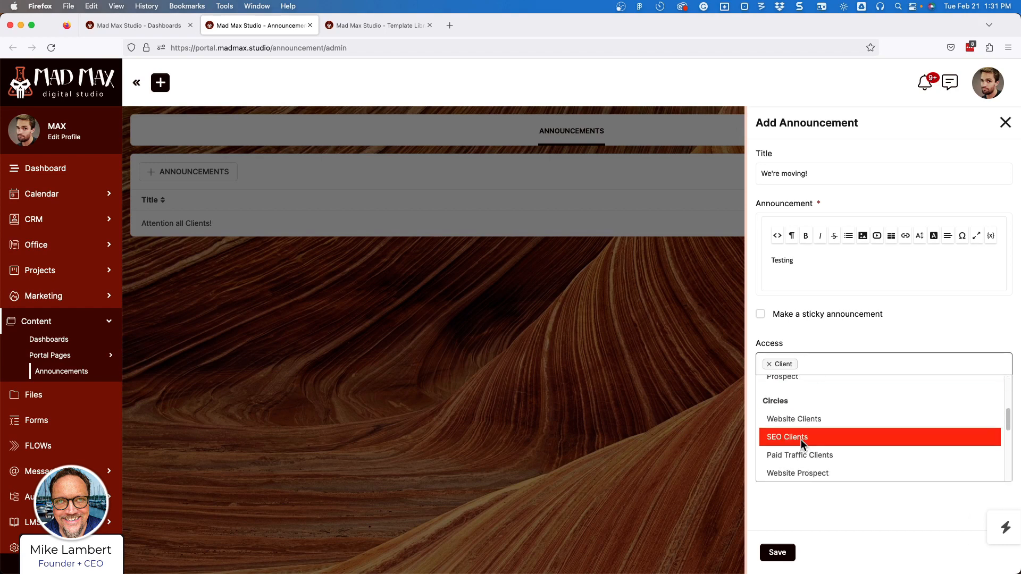
{"action": "scroll", "coordinate": [800, 441], "scroll_direction": "up", "scroll_amount": 5}
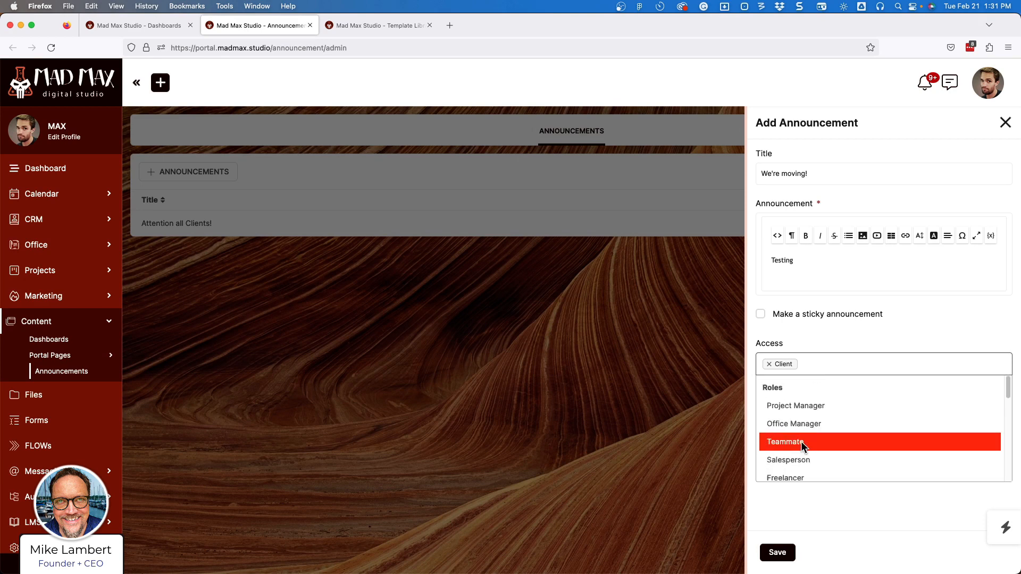
{"action": "scroll", "coordinate": [800, 443], "scroll_direction": "down", "scroll_amount": 2}
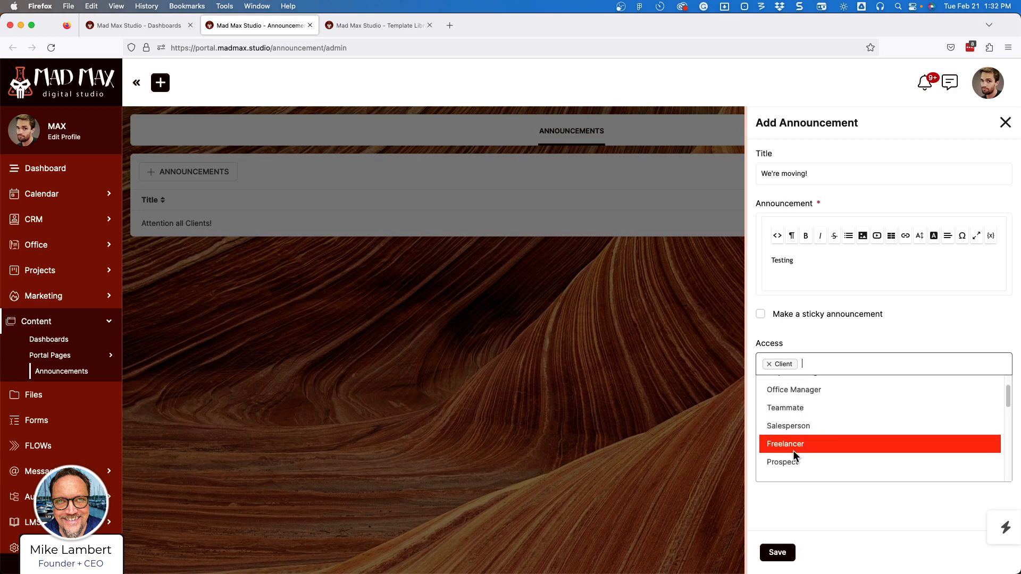
{"action": "left_click", "coordinate": [790, 458]}
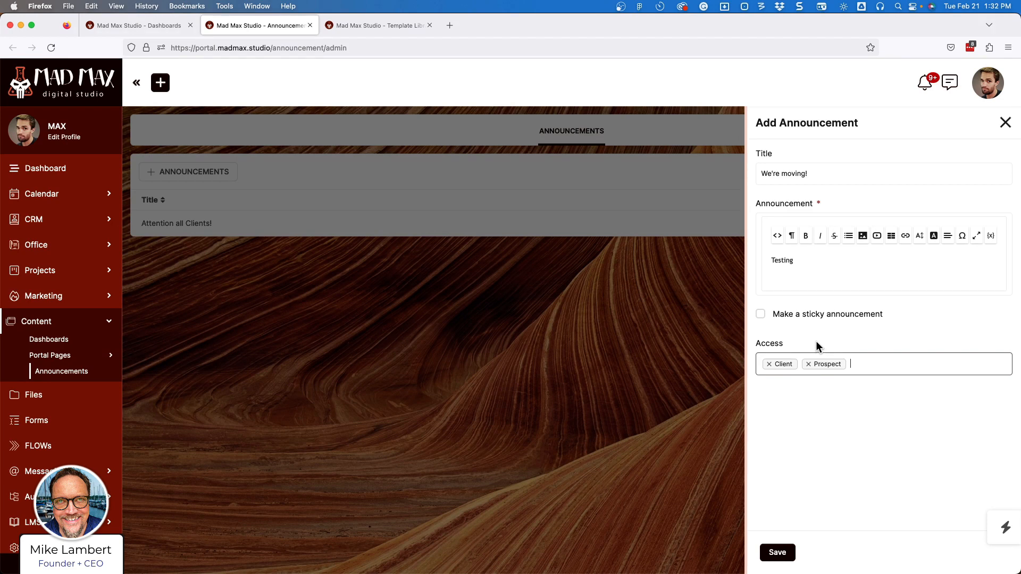
{"action": "left_click", "coordinate": [778, 552]}
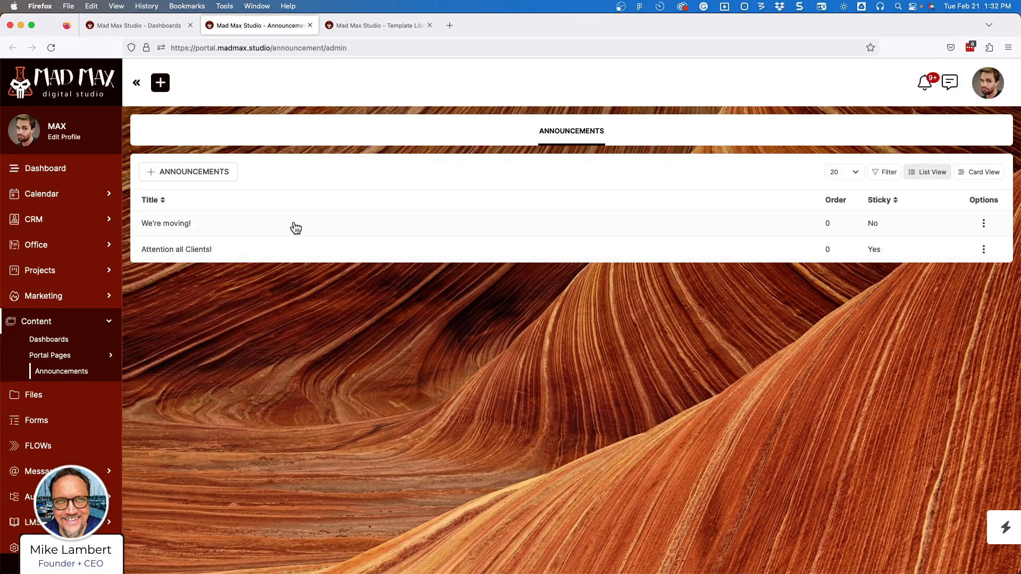
Set the Welcome + Announcements dashboard as the new fallback dashboard, accepting the removal of its direct assignments.
{"action": "left_click", "coordinate": [164, 30]}
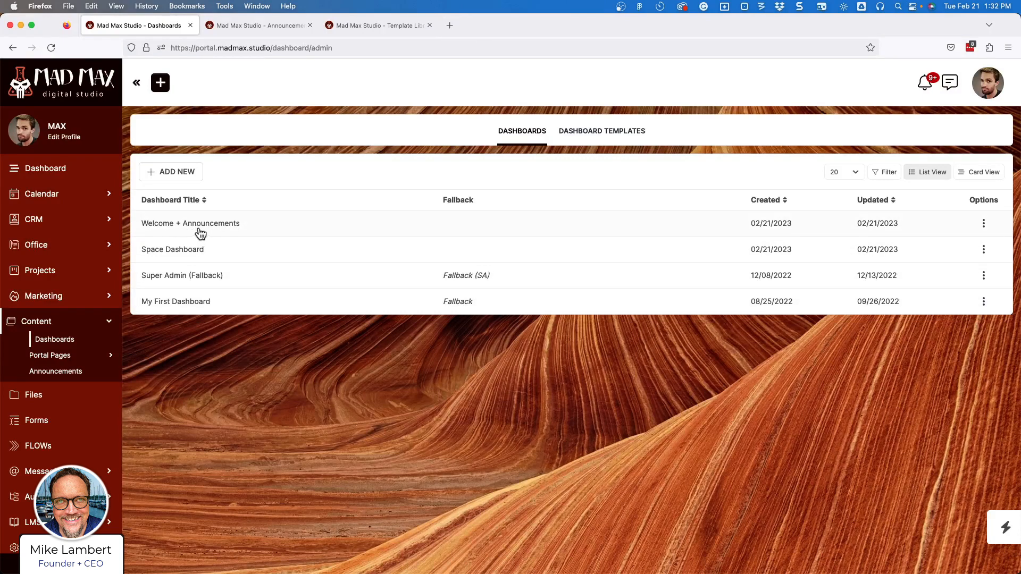
{"action": "left_click", "coordinate": [982, 225]}
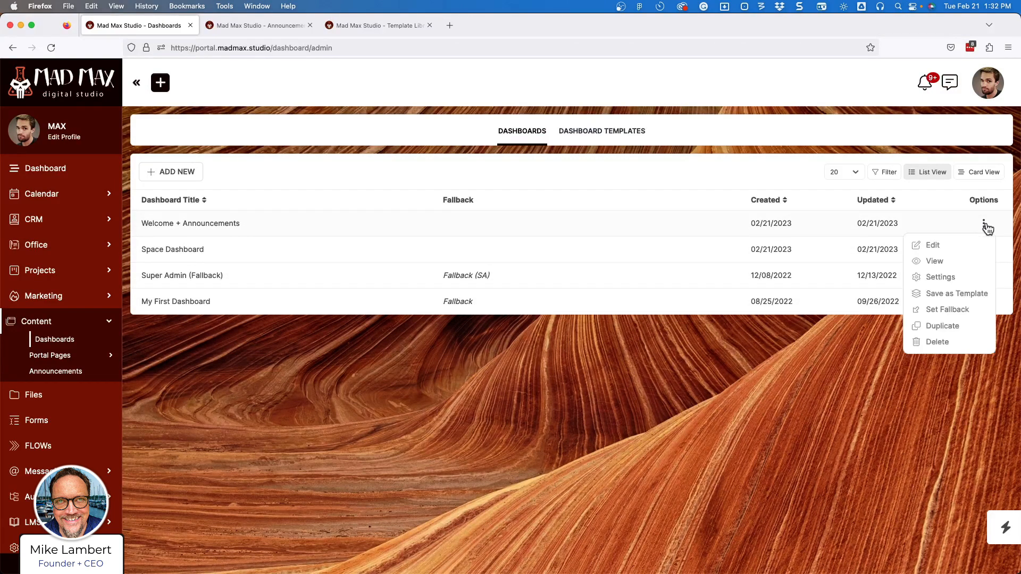
{"action": "left_click", "coordinate": [953, 311]}
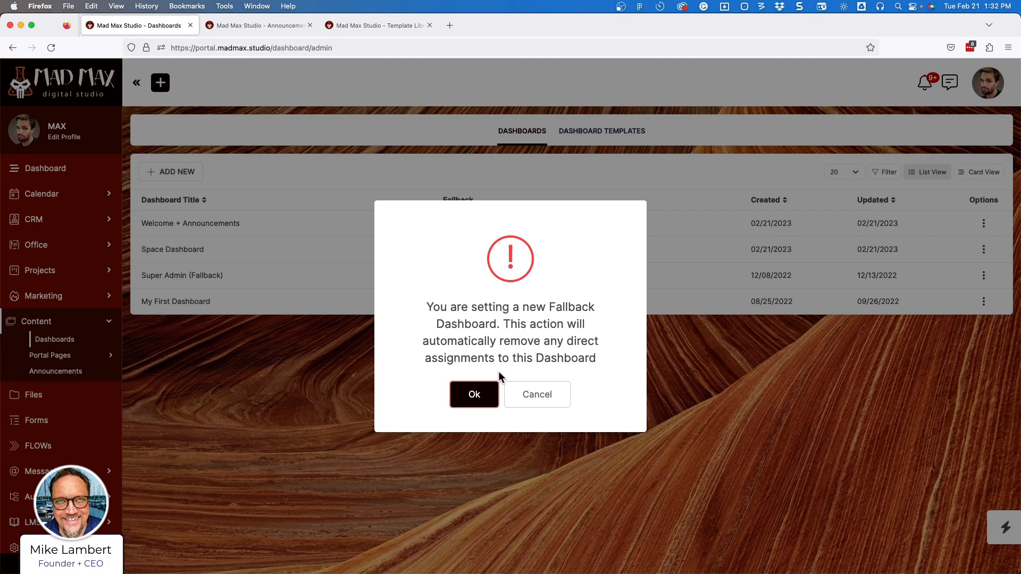
{"action": "left_click", "coordinate": [474, 394]}
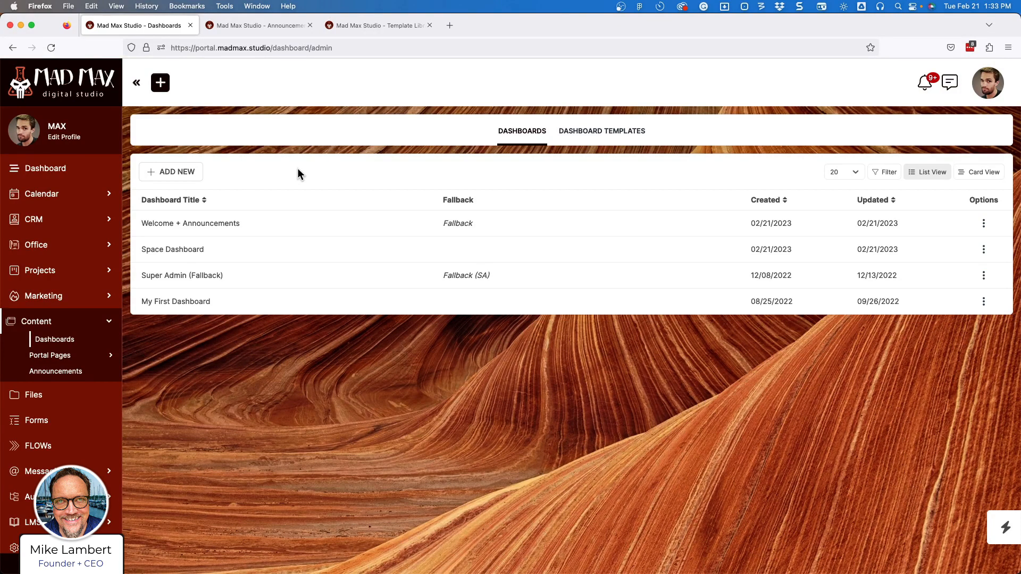
Review the Permission Layers diagram on the Dynamic Dashboards board, and return to the browser to open the Space Dashboard for editing.
{"action": "key", "text": "ctrl+Right"}
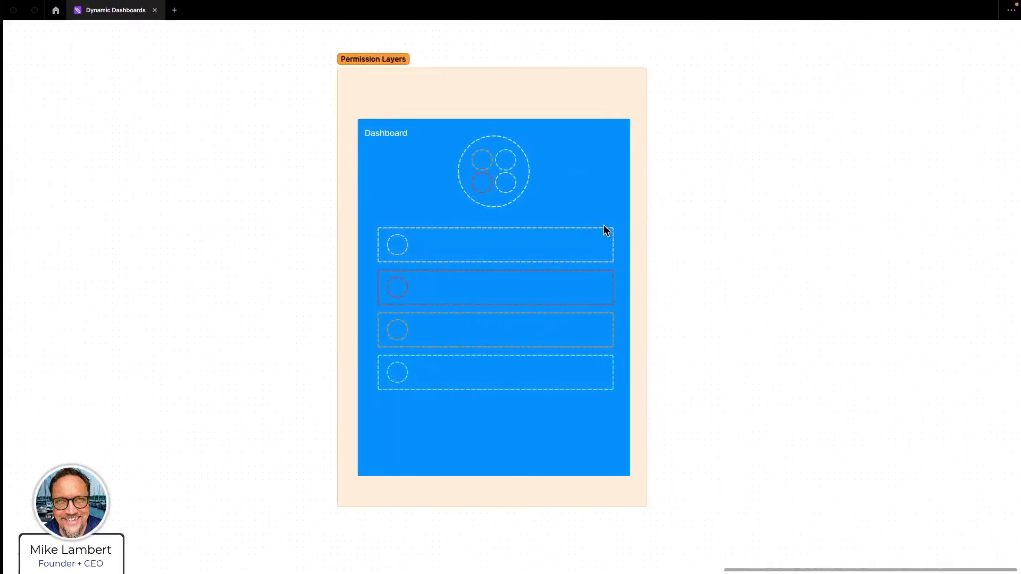
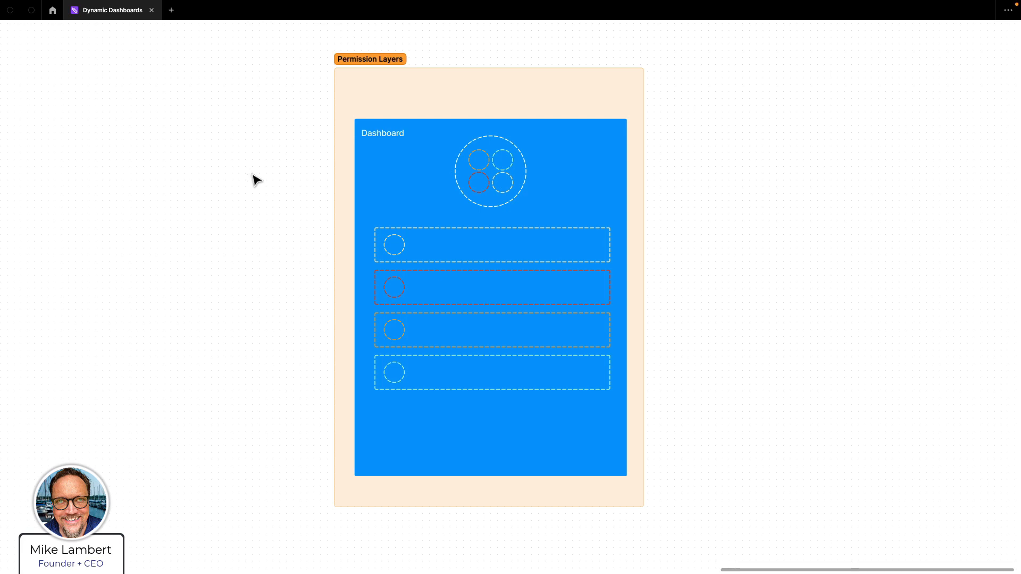
{"action": "key", "text": "ctrl+Left"}
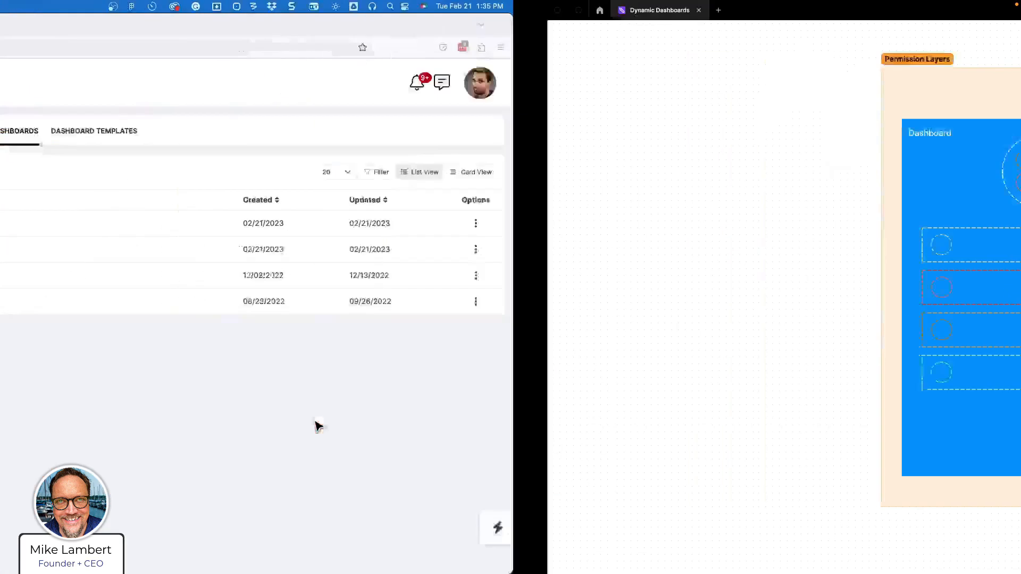
{"action": "left_click", "coordinate": [295, 250]}
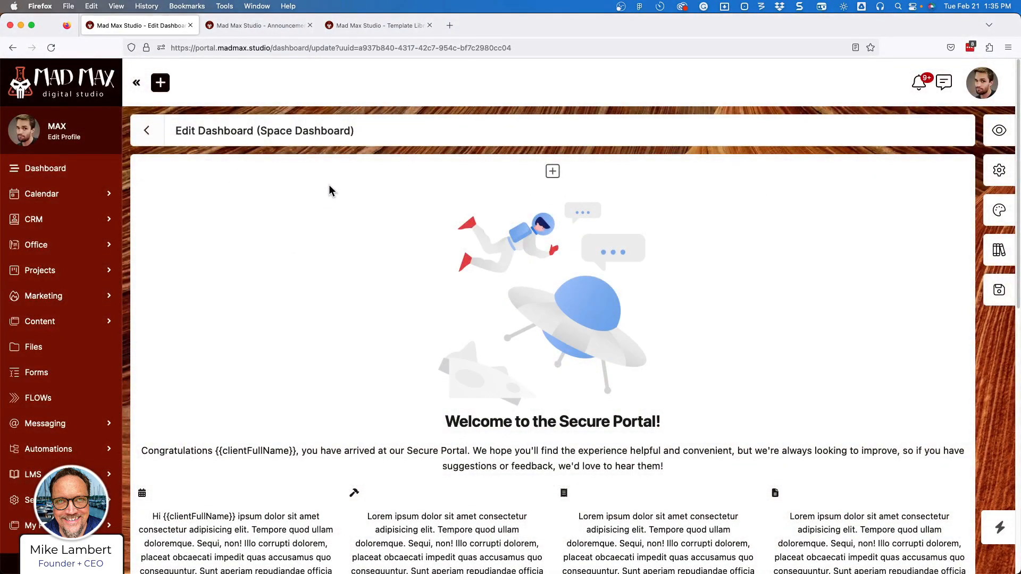
Examine the access options of the second-to-last four-column row in the Space Dashboard, and close them without making changes.
{"action": "scroll", "coordinate": [332, 207], "scroll_direction": "down", "scroll_amount": 7}
{"action": "scroll", "coordinate": [332, 210], "scroll_direction": "down", "scroll_amount": 2}
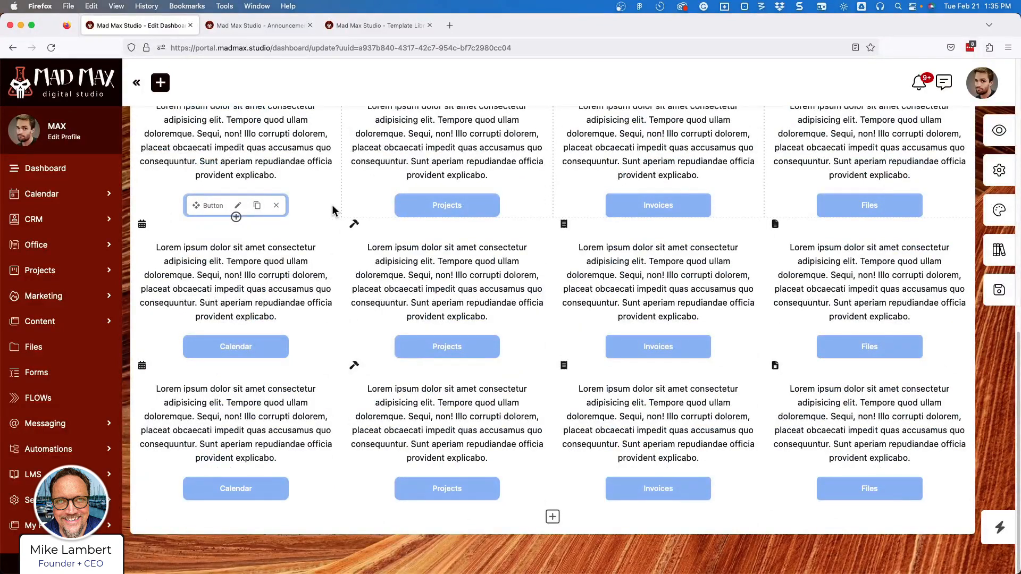
{"action": "scroll", "coordinate": [326, 266], "scroll_direction": "up", "scroll_amount": 1}
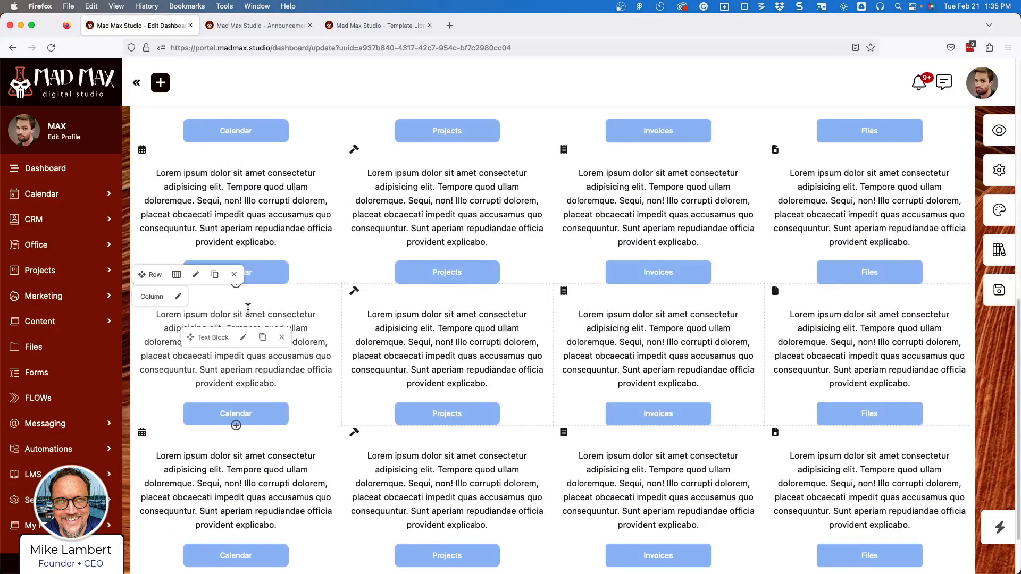
{"action": "left_click", "coordinate": [196, 274]}
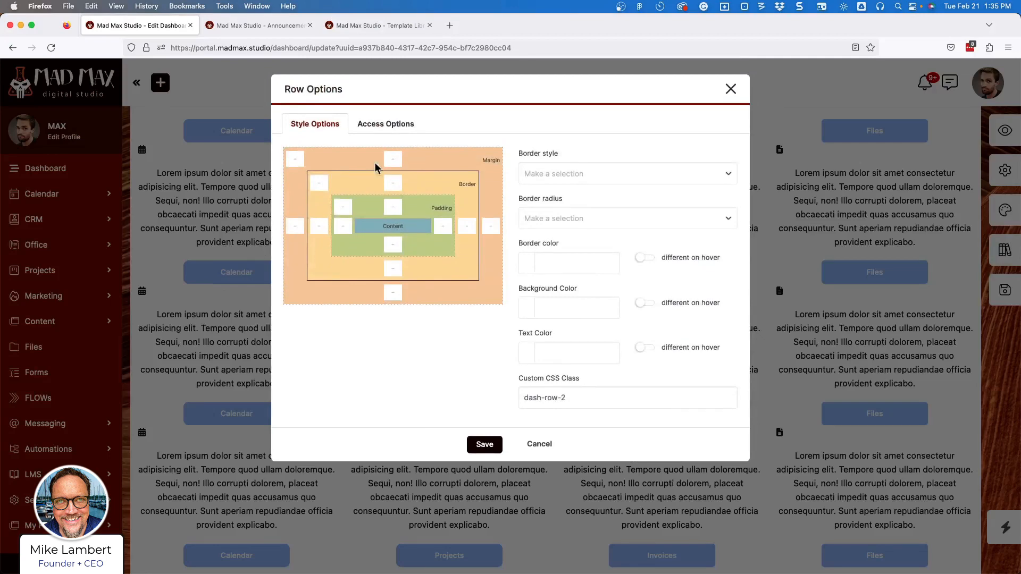
{"action": "left_click", "coordinate": [397, 123]}
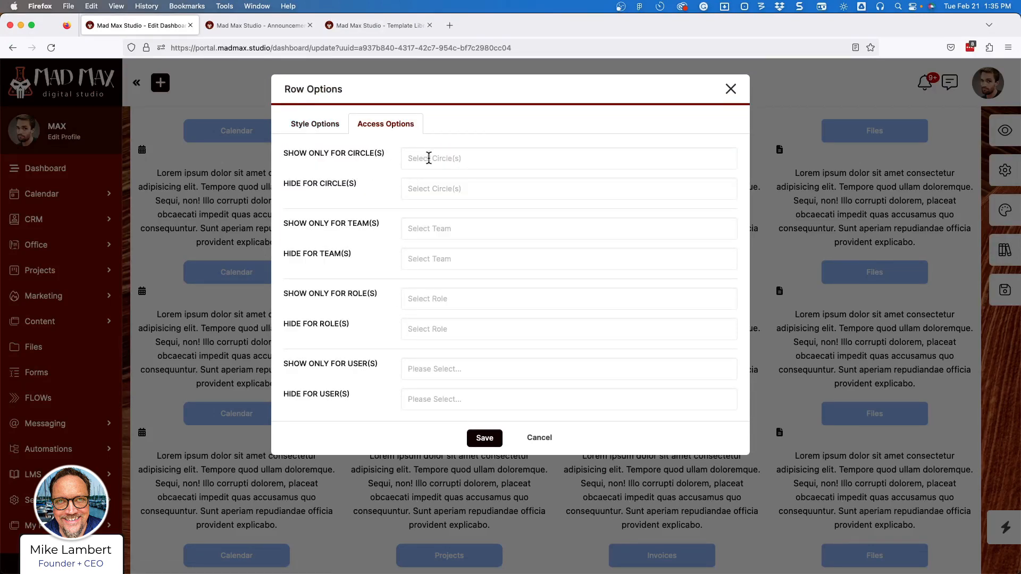
{"action": "left_click", "coordinate": [730, 89]}
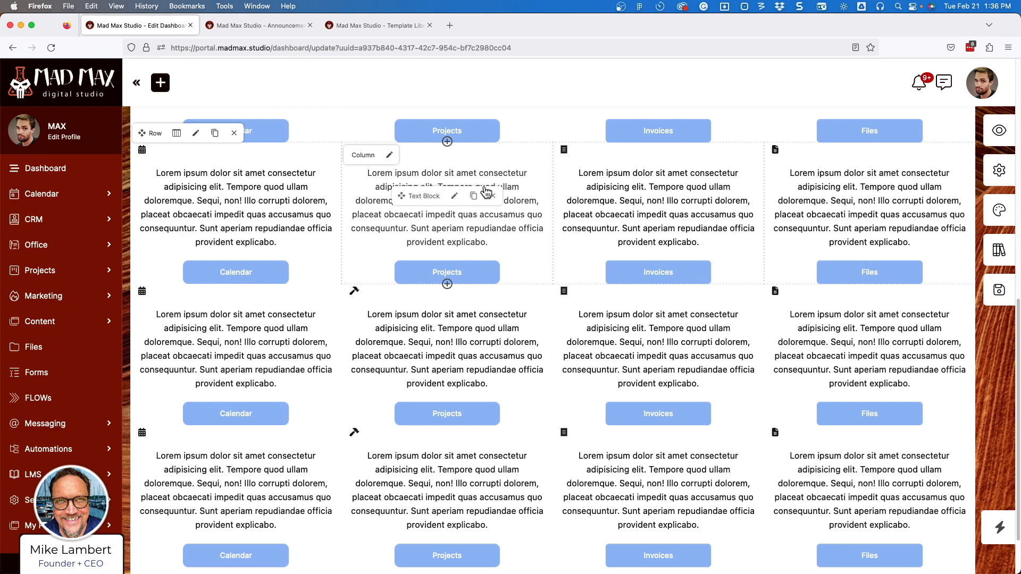
Look over the Space Dashboard's upper rows, dismiss the new-row layout choices, and go back to the list of dashboards.
{"action": "scroll", "coordinate": [491, 190], "scroll_direction": "up", "scroll_amount": 1}
{"action": "scroll", "coordinate": [491, 190], "scroll_direction": "up", "scroll_amount": 10}
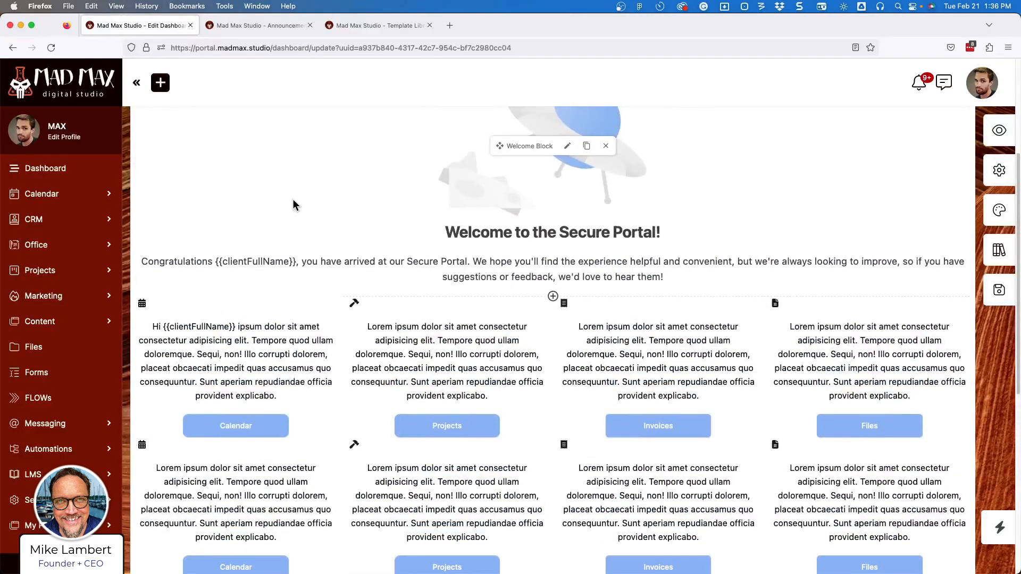
{"action": "scroll", "coordinate": [293, 199], "scroll_direction": "up", "scroll_amount": 3}
{"action": "left_click", "coordinate": [321, 170]}
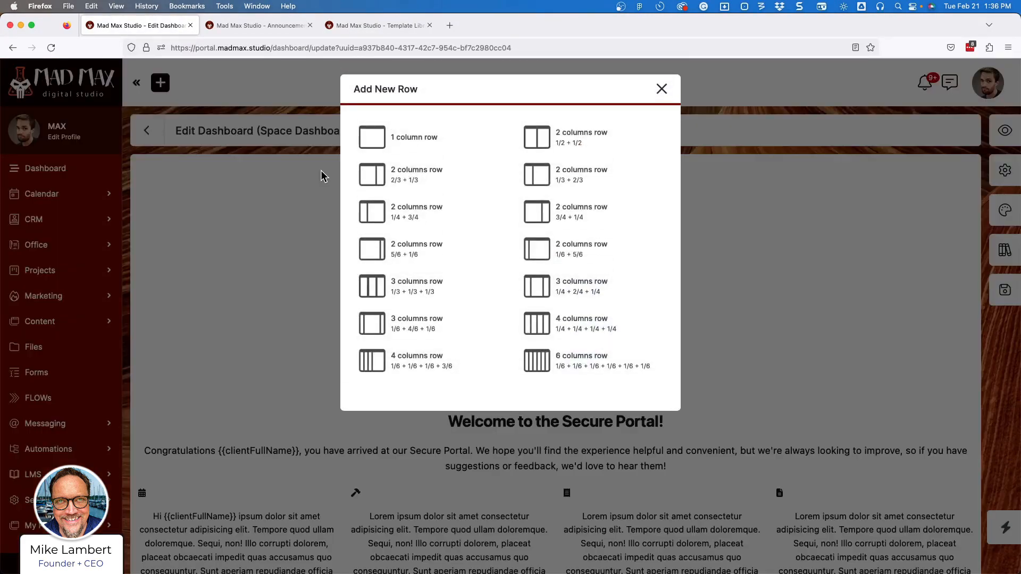
{"action": "left_click", "coordinate": [661, 89]}
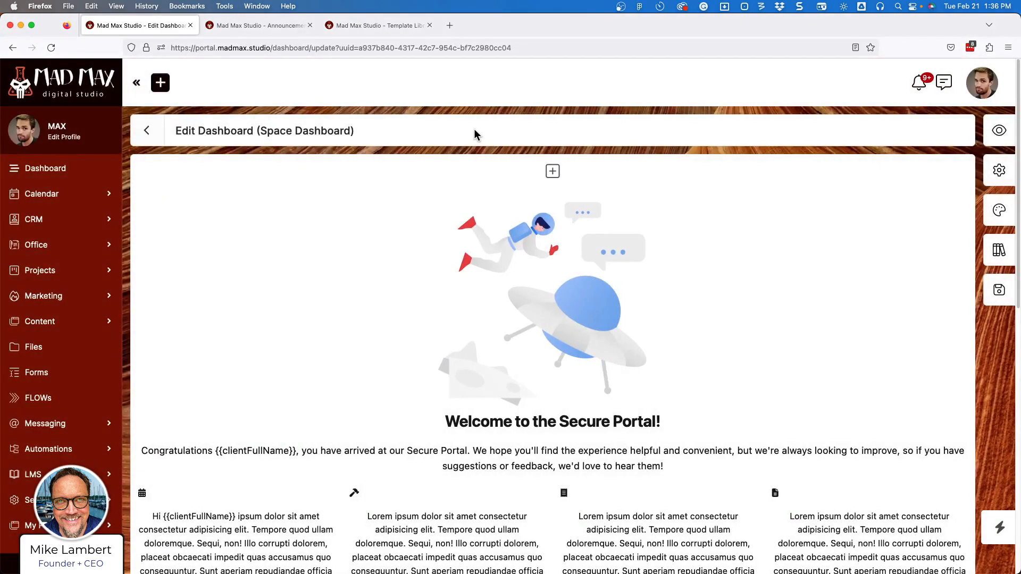
{"action": "left_click", "coordinate": [147, 131]}
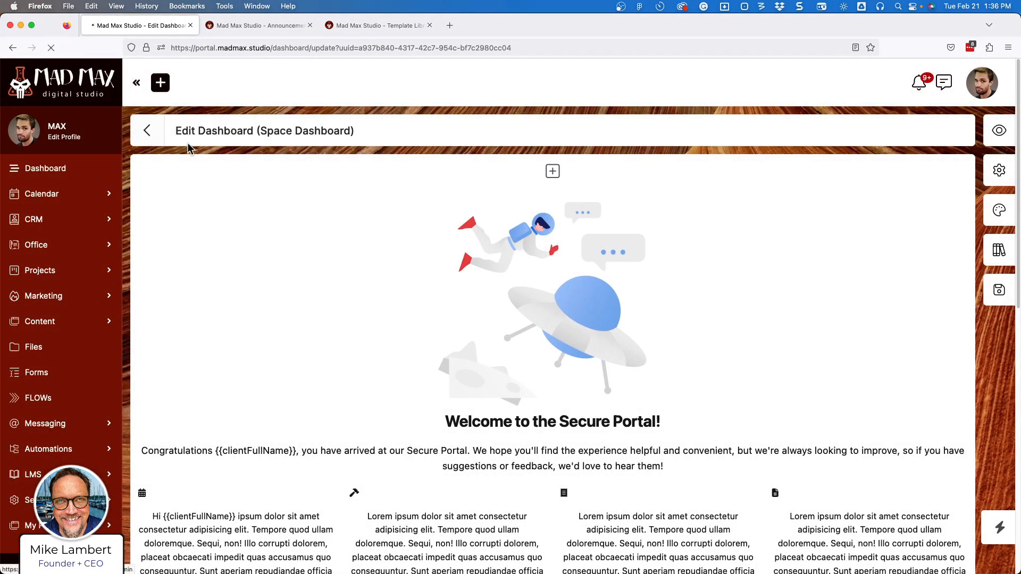